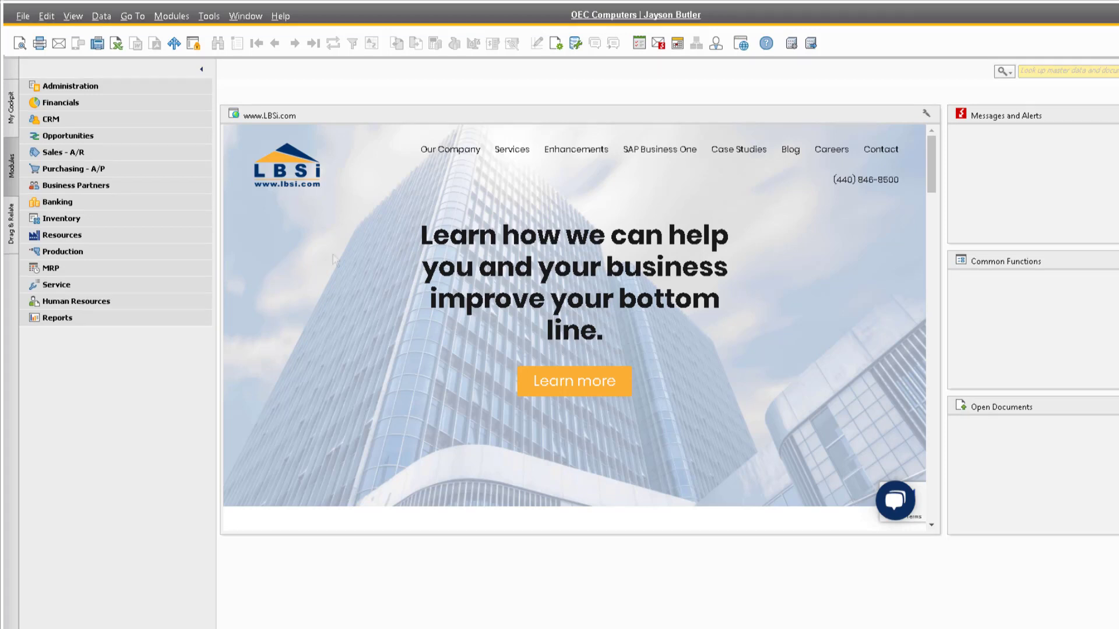
# Open Business Partner Master Data on the last record, SMD Technologies, and show its right-click options.
pyautogui.click(160, 193)
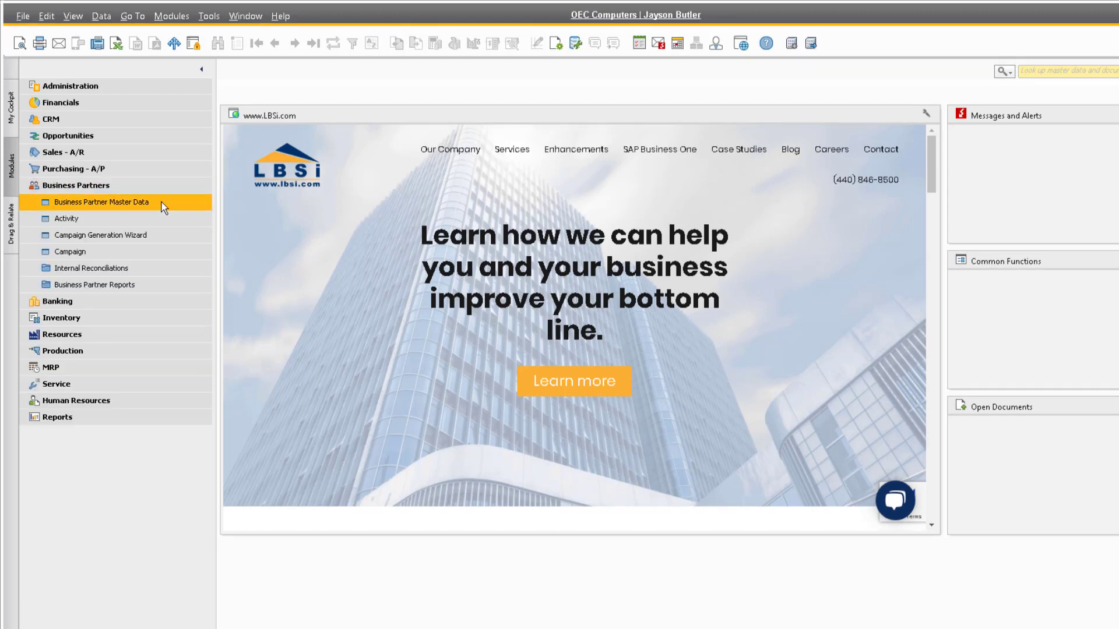
pyautogui.click(161, 202)
pyautogui.click(312, 46)
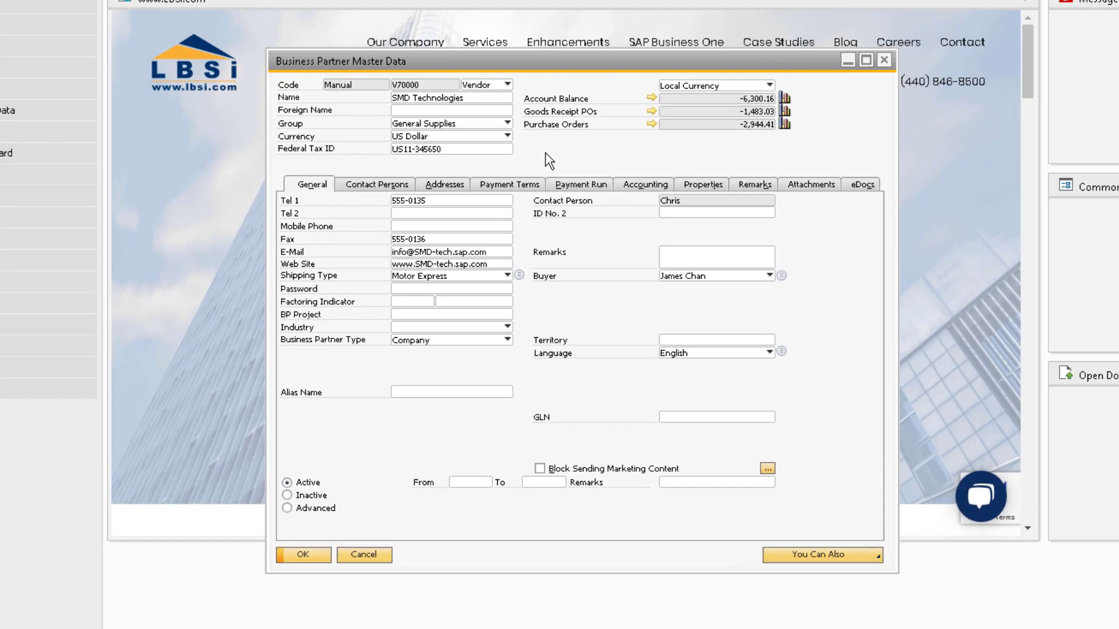
pyautogui.rightClick(546, 155)
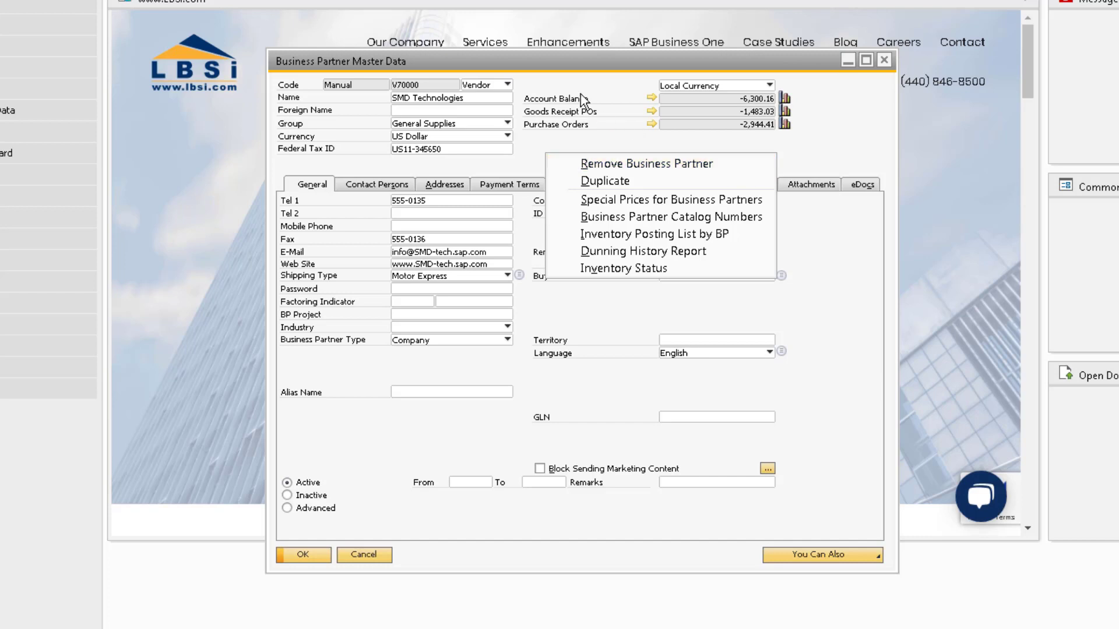
# Find business partner 'test' to load the Test Customer record.
pyautogui.click(566, 64)
pyautogui.hotkey('ctrl', 'f')
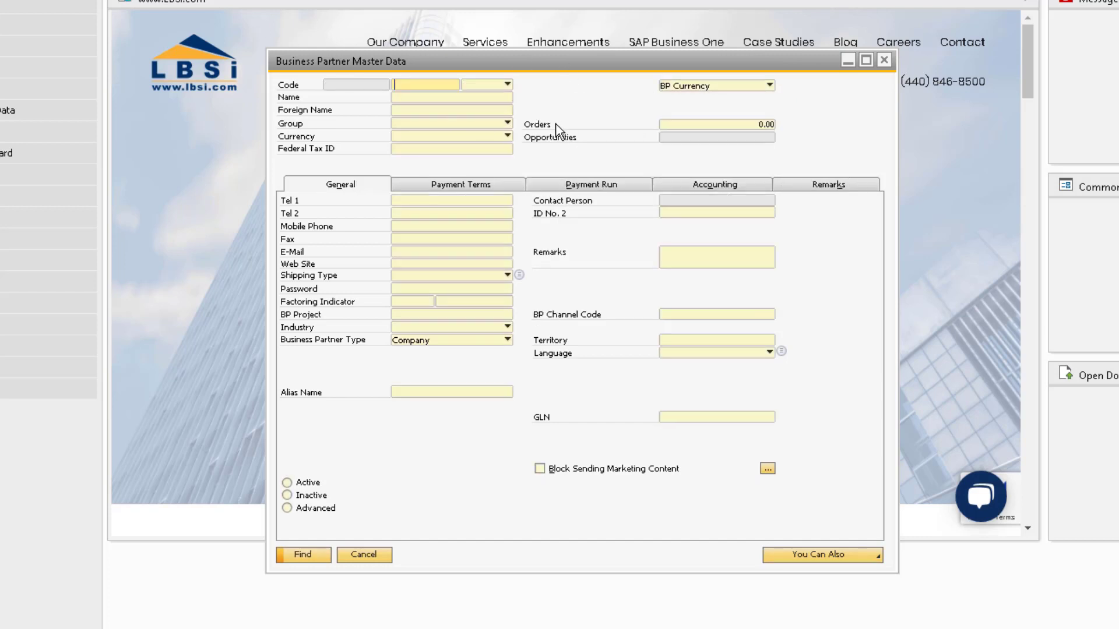
pyautogui.write('test')
pyautogui.press('Return')
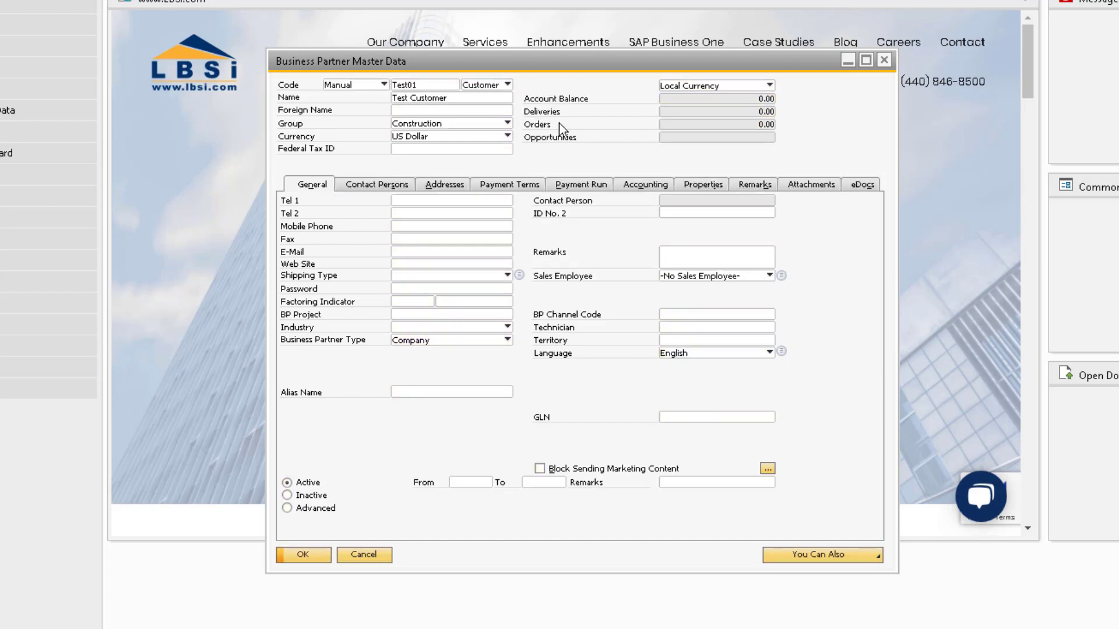
# Try to remove Test Customer, accept the linked-sales-order refusal, and close the Sales Order.
pyautogui.rightClick(544, 150)
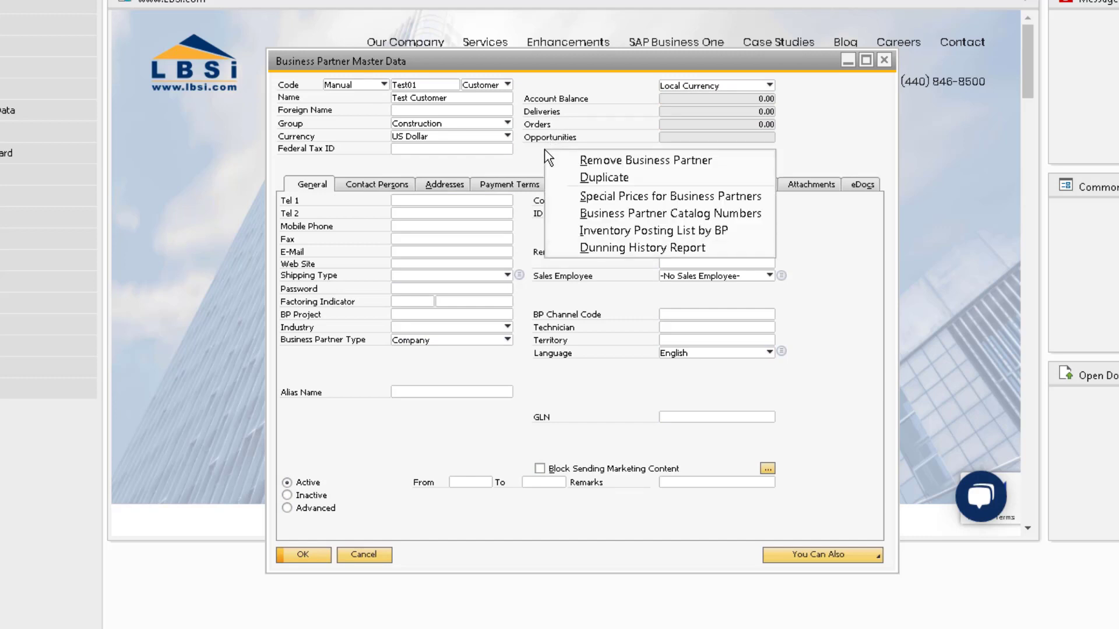
pyautogui.click(749, 161)
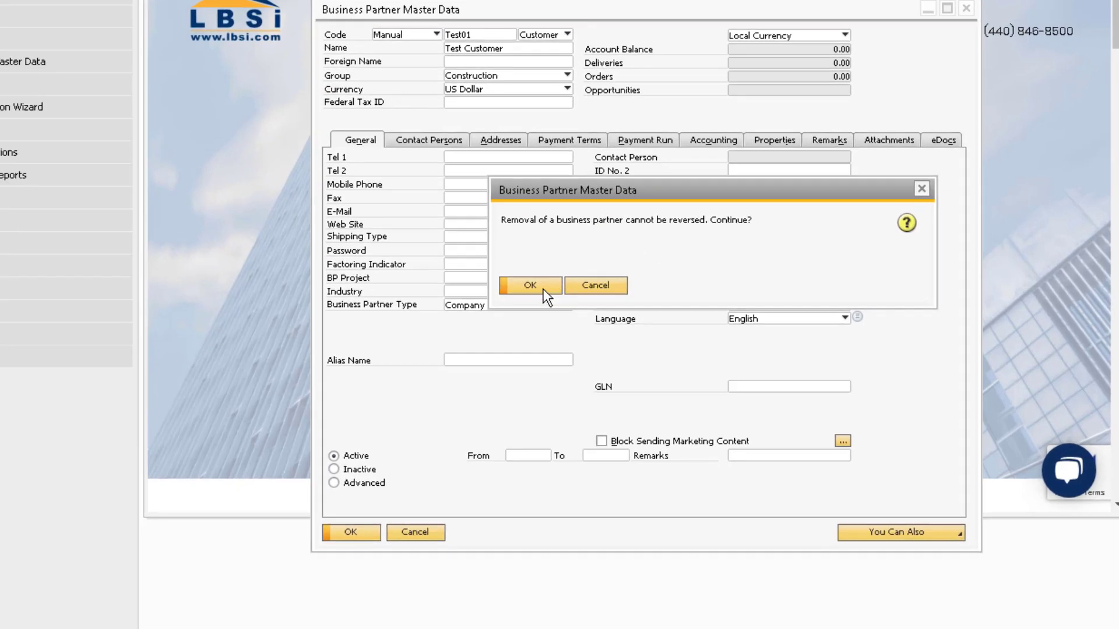
pyautogui.click(472, 321)
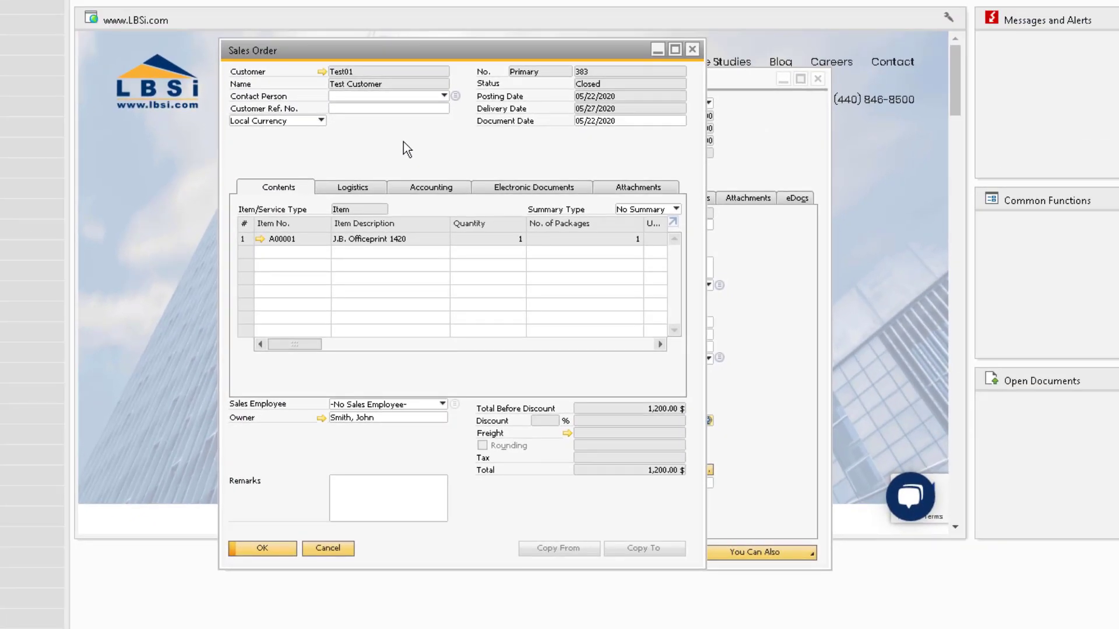
pyautogui.click(692, 49)
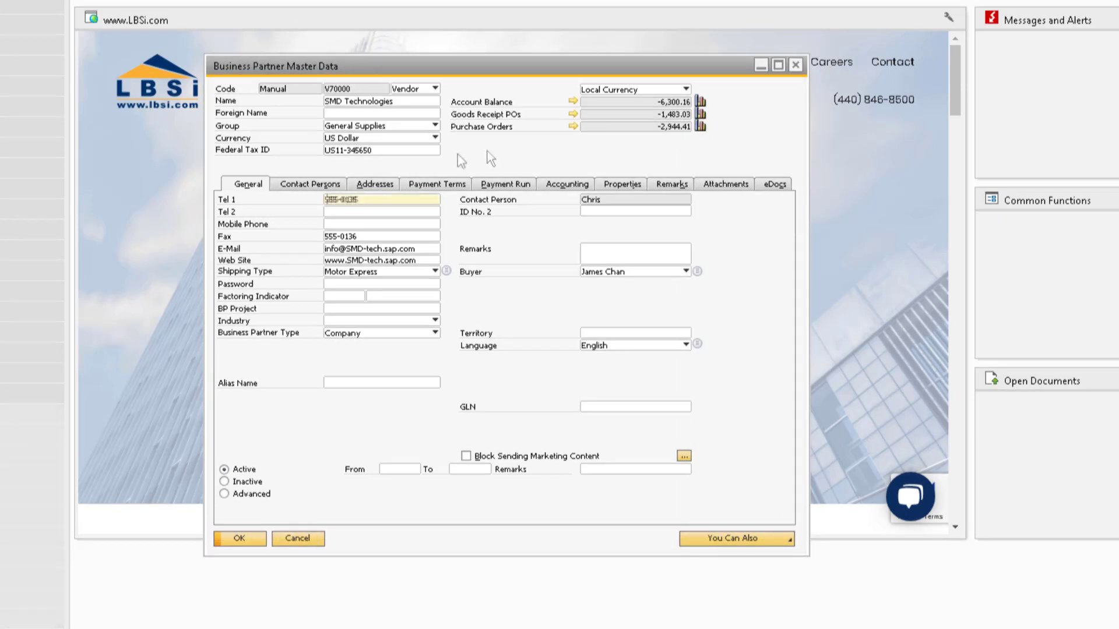
# Browse SMD Technologies' Contact Persons, Addresses, Payment Terms, Remarks and Attachments tabs.
pyautogui.rightClick(457, 154)
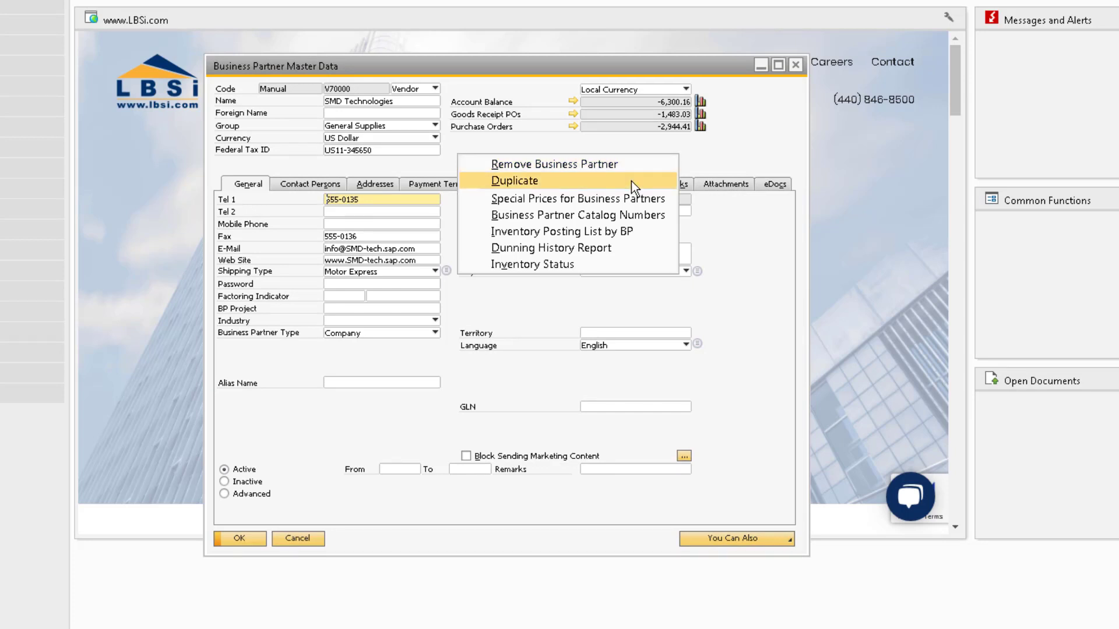
pyautogui.click(442, 162)
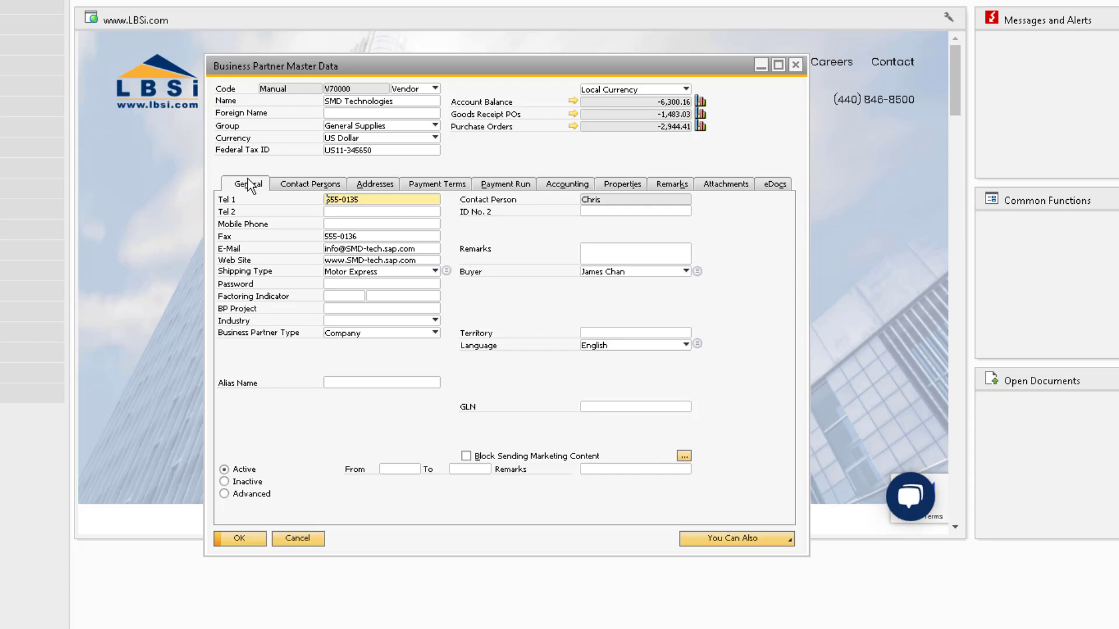
pyautogui.click(300, 185)
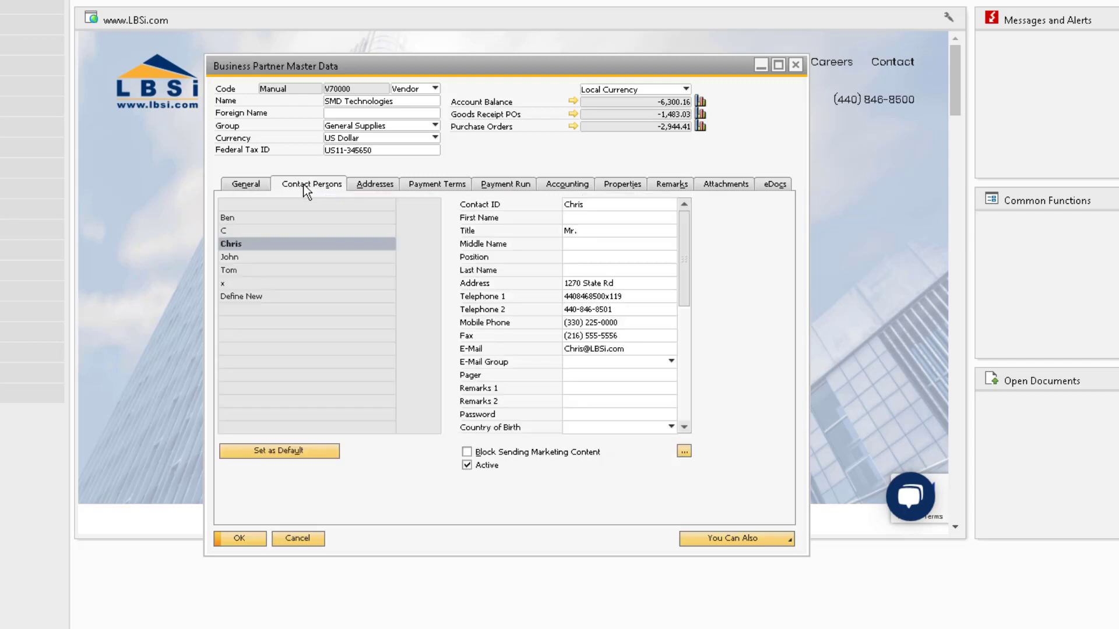
pyautogui.click(382, 188)
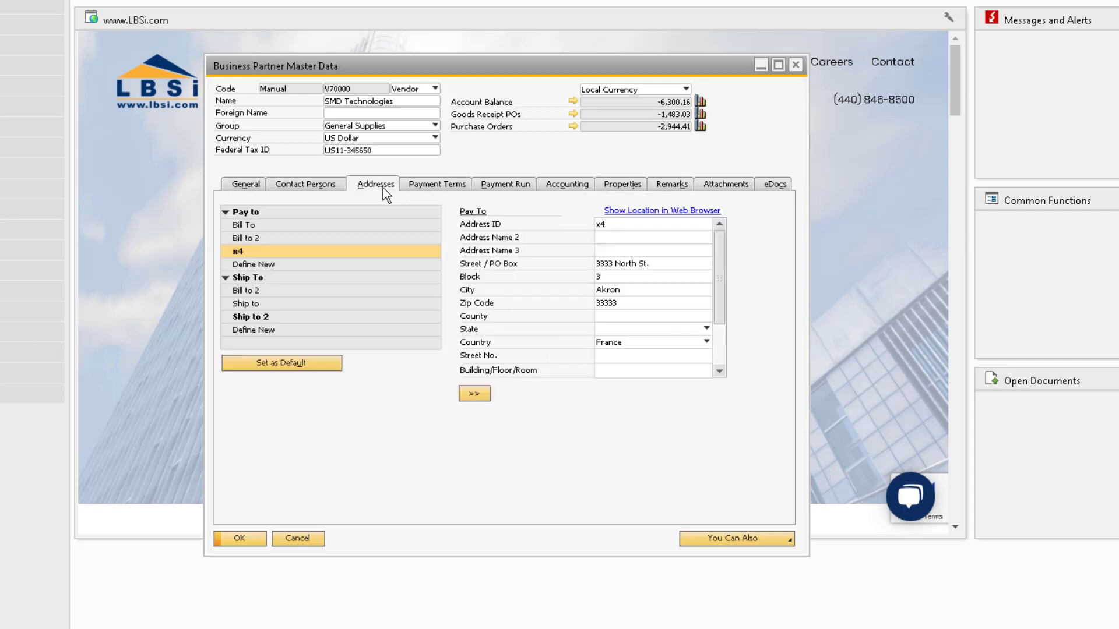
pyautogui.click(449, 184)
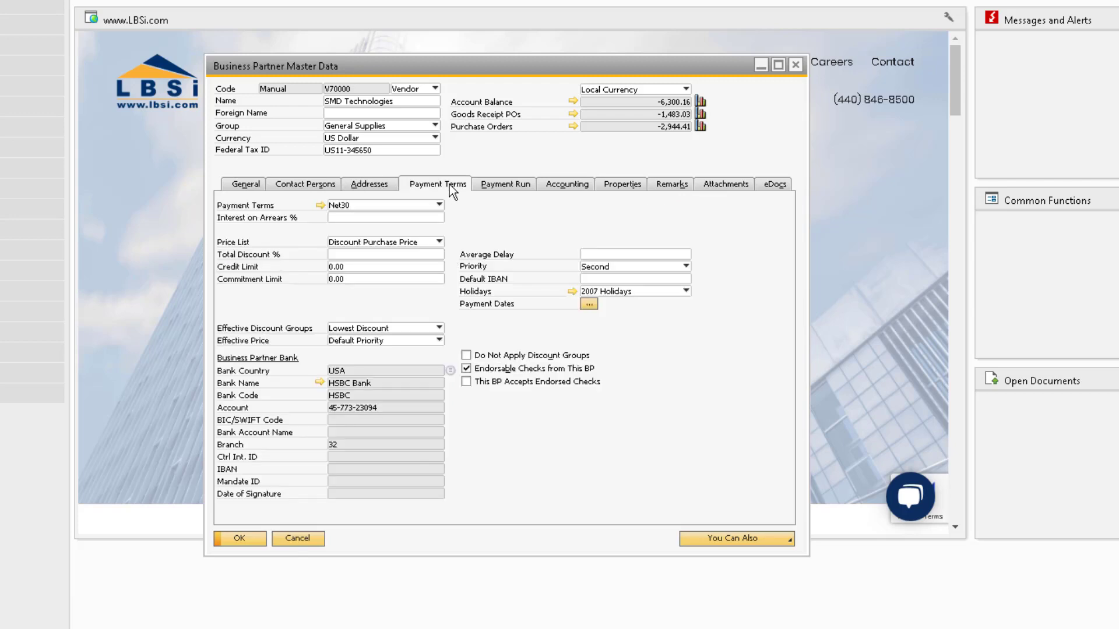
pyautogui.click(680, 185)
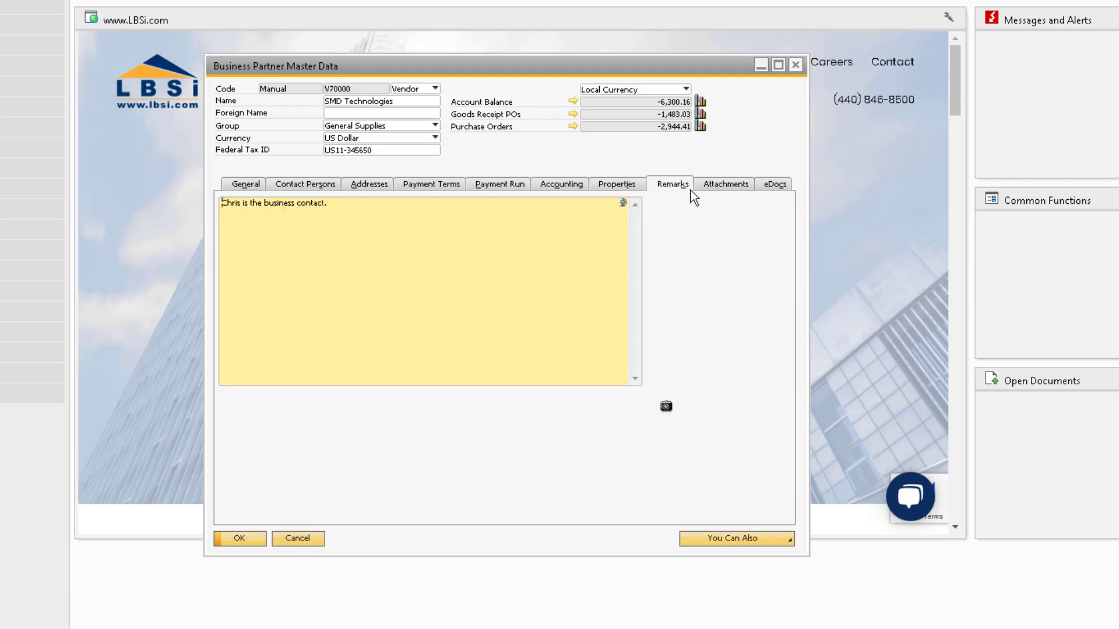
pyautogui.click(725, 189)
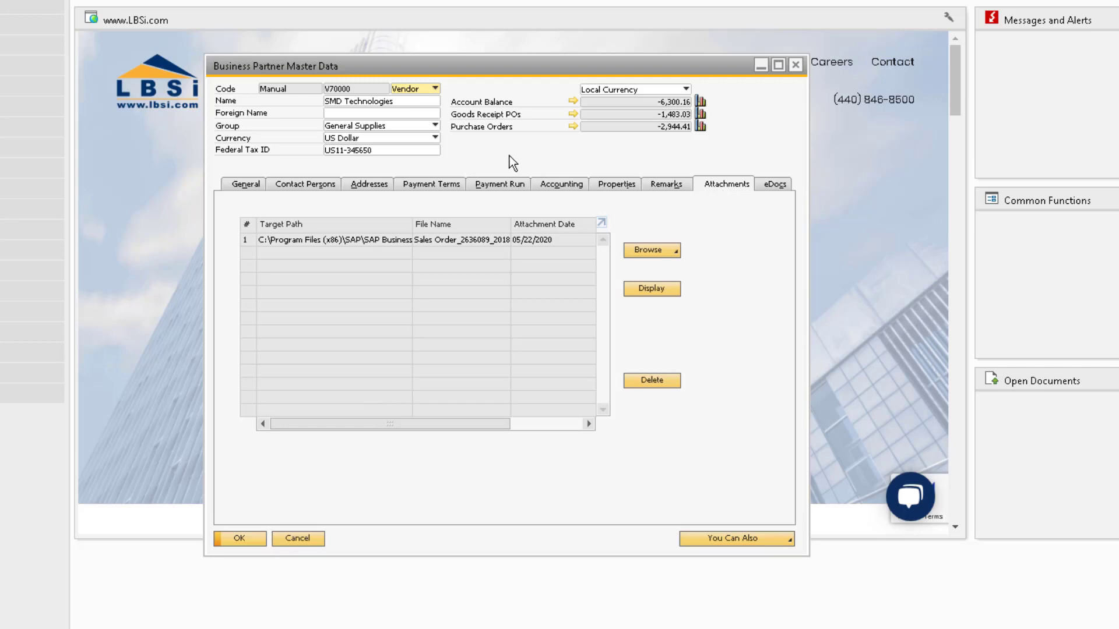
# Duplicate SMD Technologies including its contact persons and review each tab of the copy.
pyautogui.rightClick(509, 155)
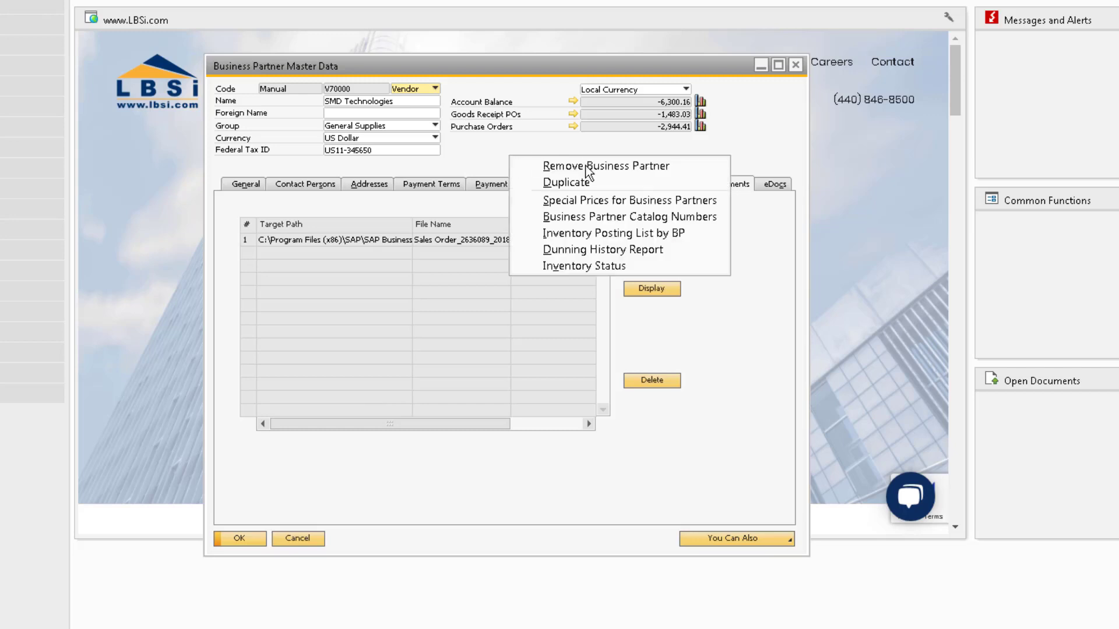
pyautogui.click(586, 181)
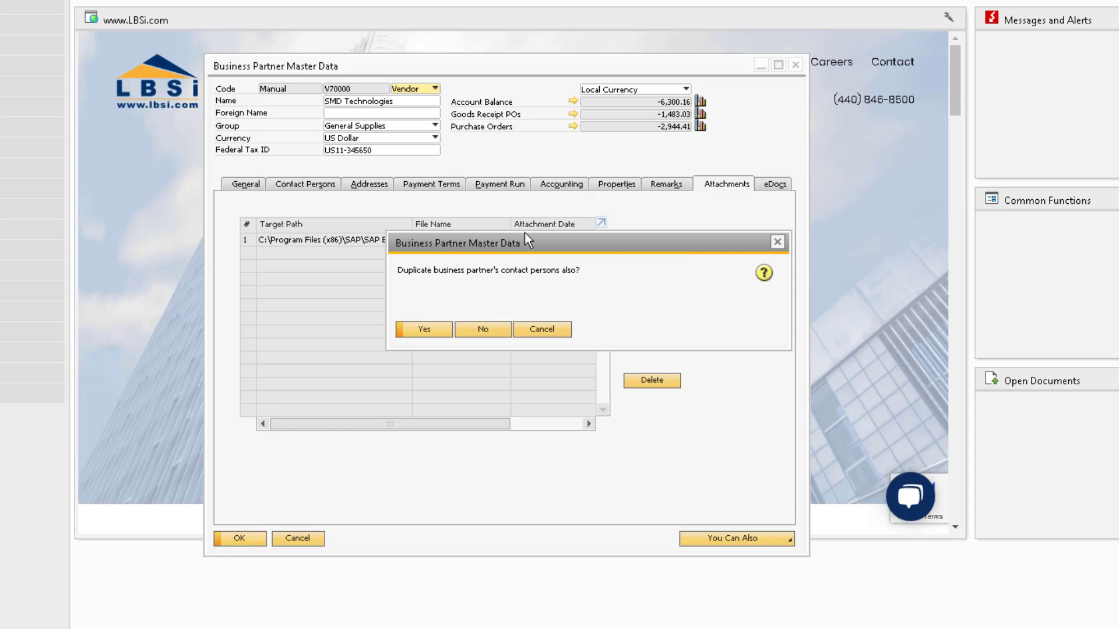
pyautogui.click(430, 325)
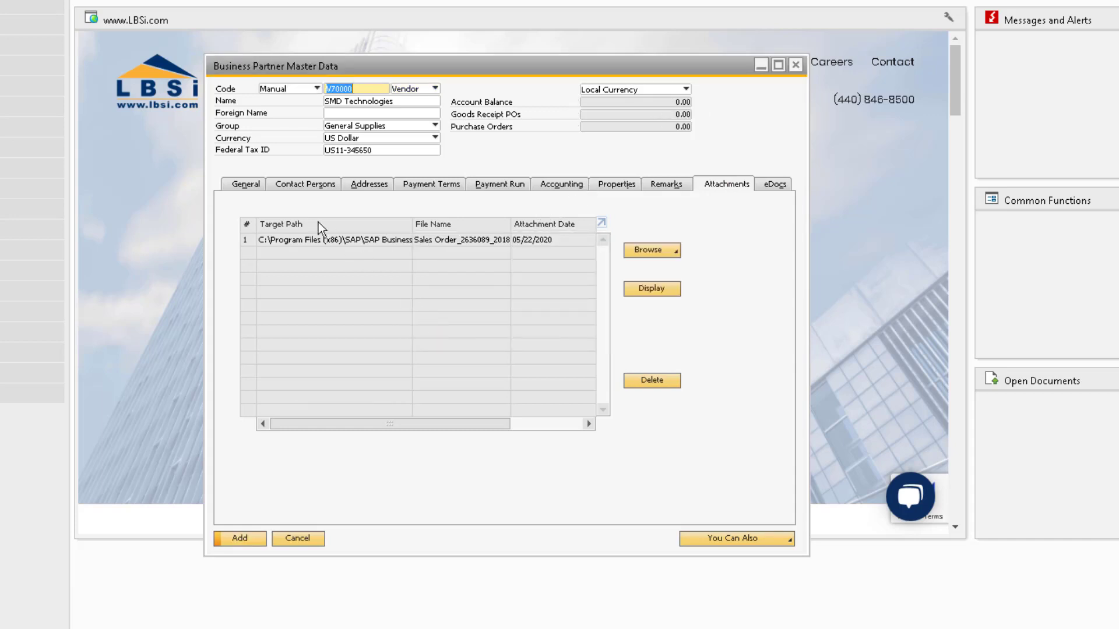
pyautogui.click(247, 184)
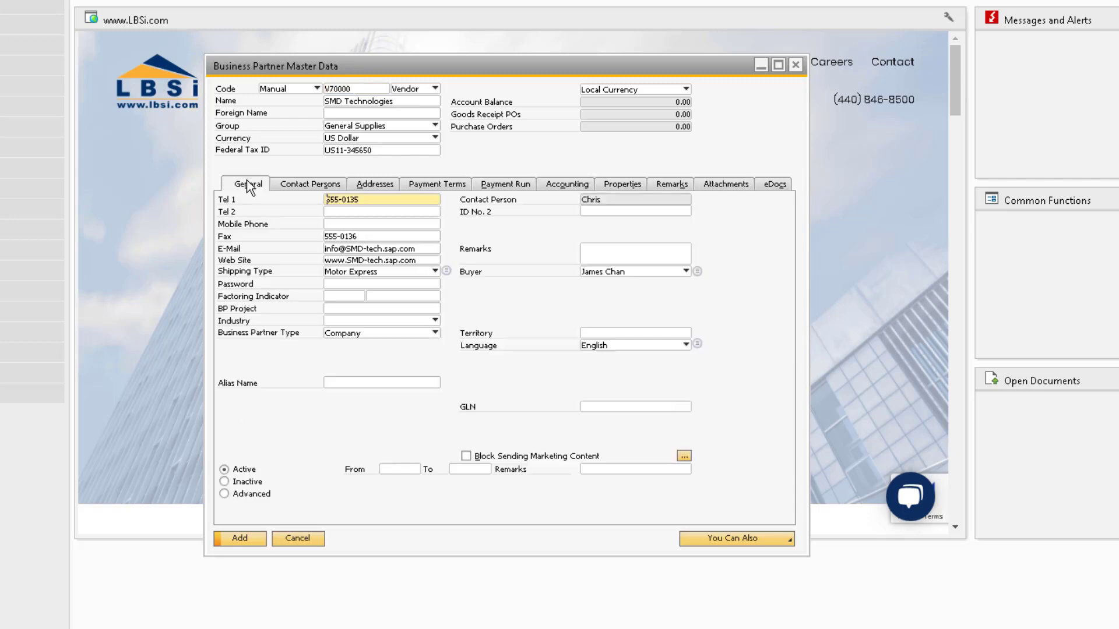
pyautogui.click(306, 184)
pyautogui.click(379, 187)
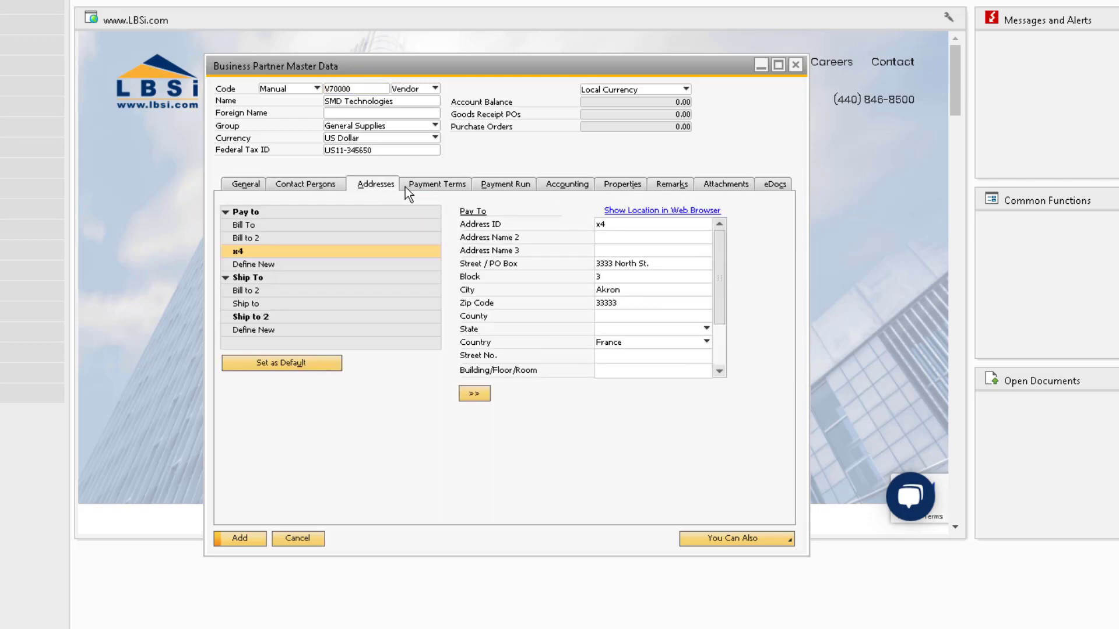
pyautogui.click(449, 184)
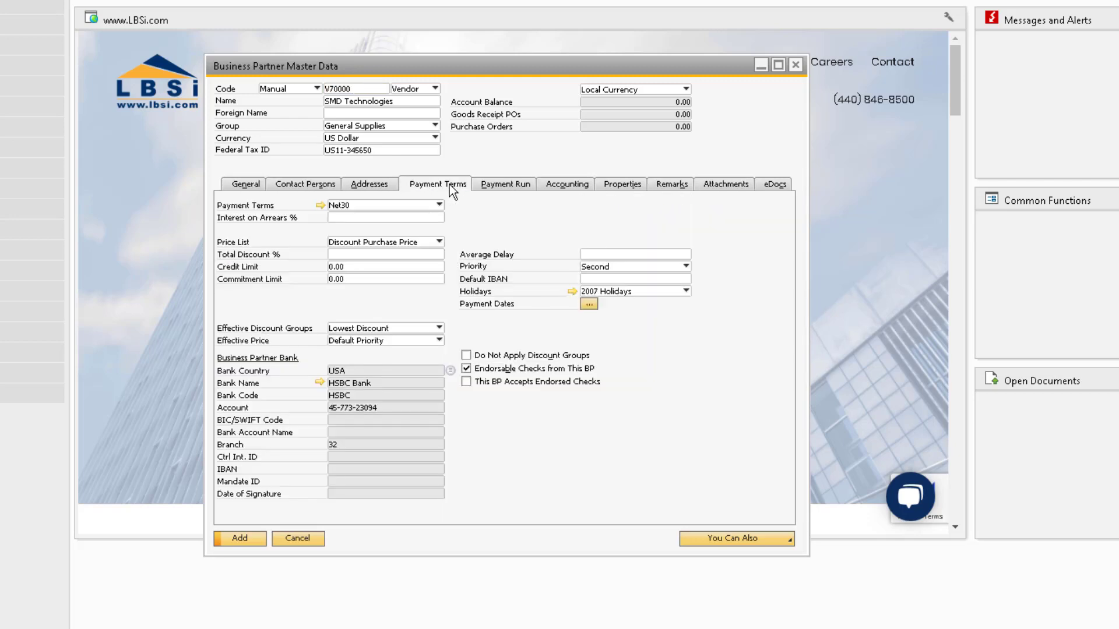
pyautogui.click(668, 184)
pyautogui.click(720, 184)
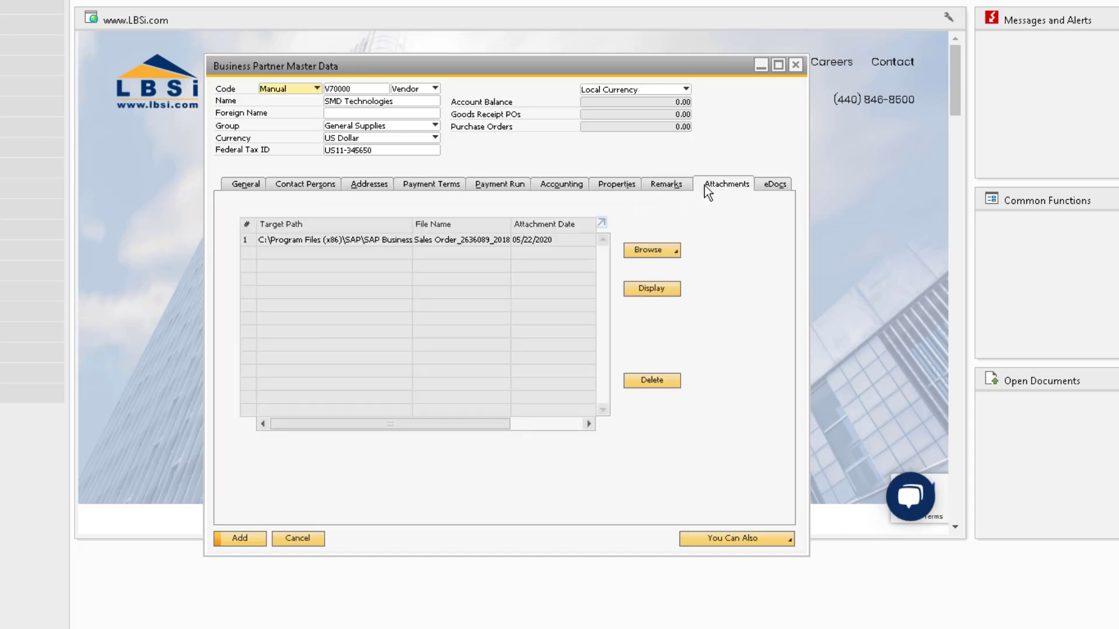
pyautogui.click(262, 186)
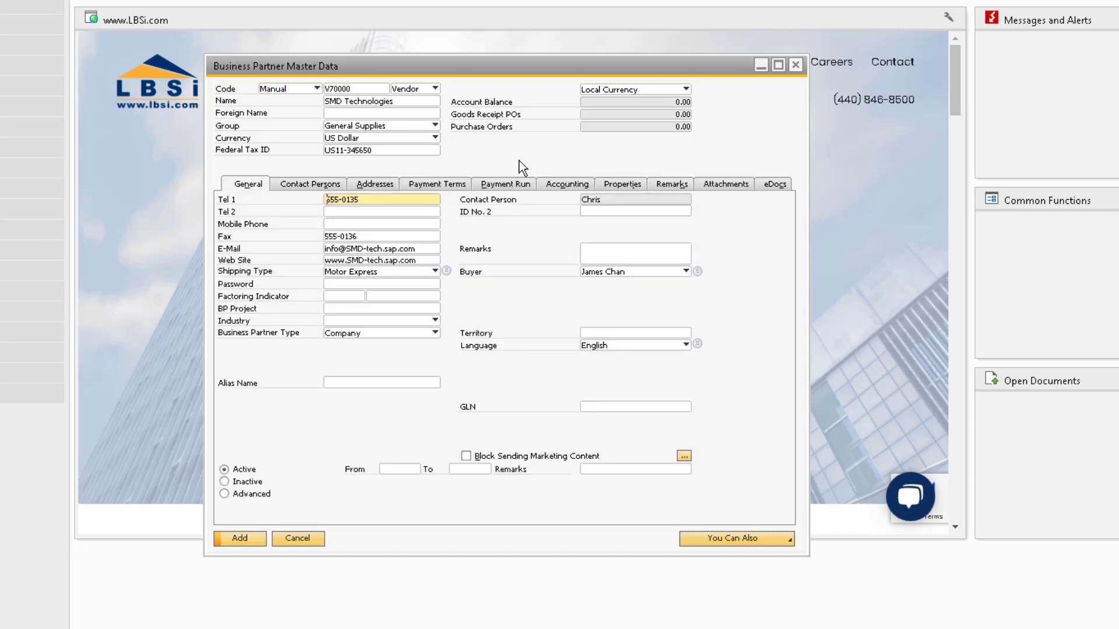
# Set the duplicate's code to C150000, change its type to Customer, and add it.
pyautogui.doubleClick(359, 90)
pyautogui.write('C150000')
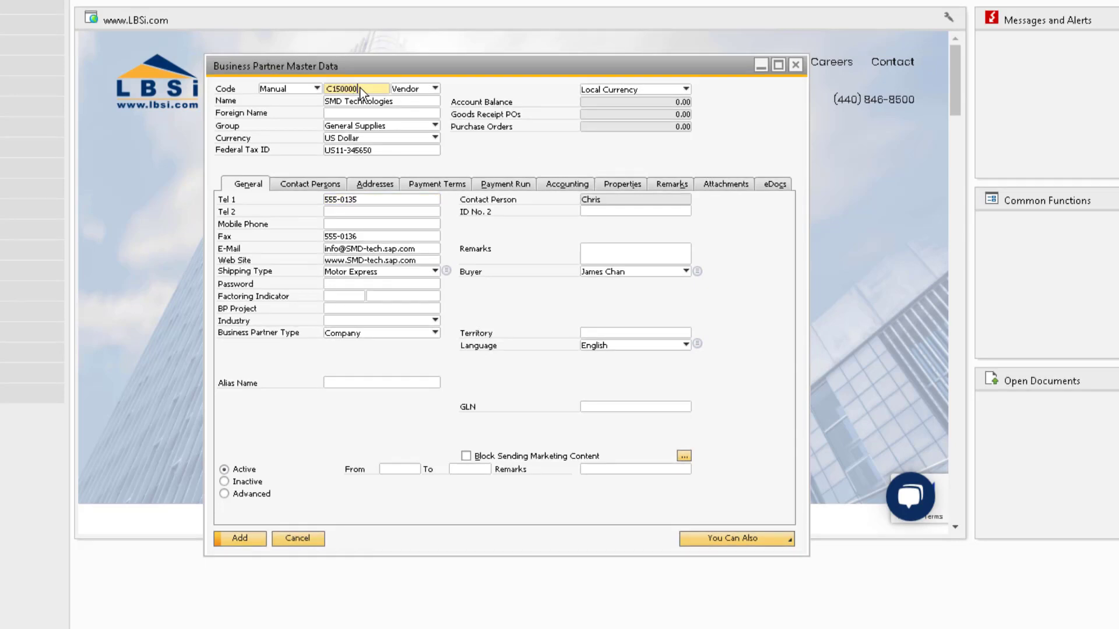
pyautogui.click(423, 90)
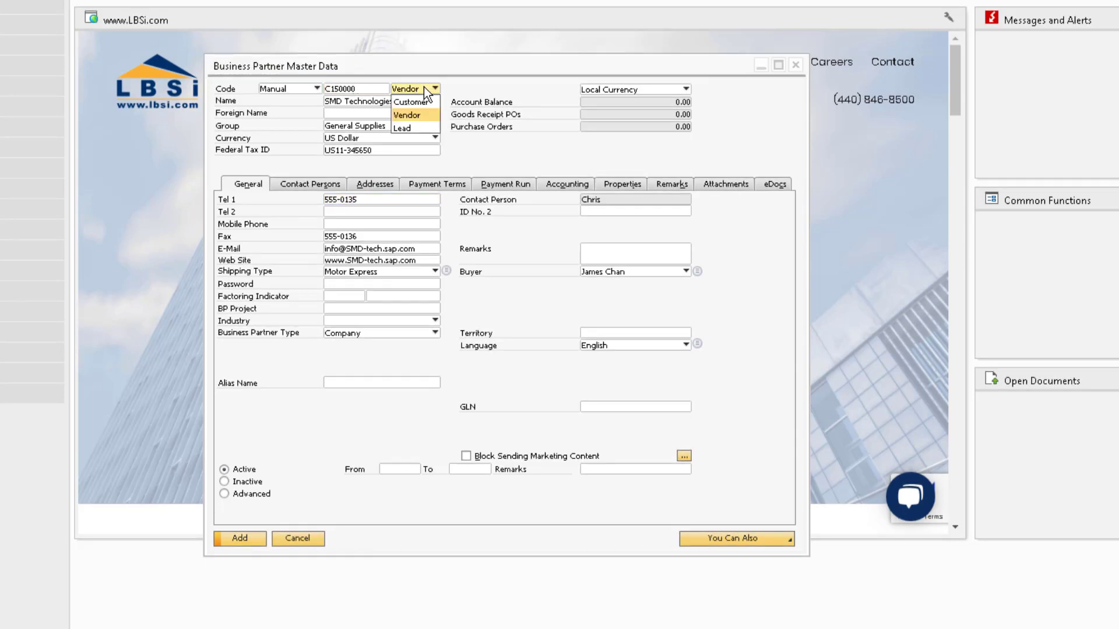
pyautogui.click(415, 102)
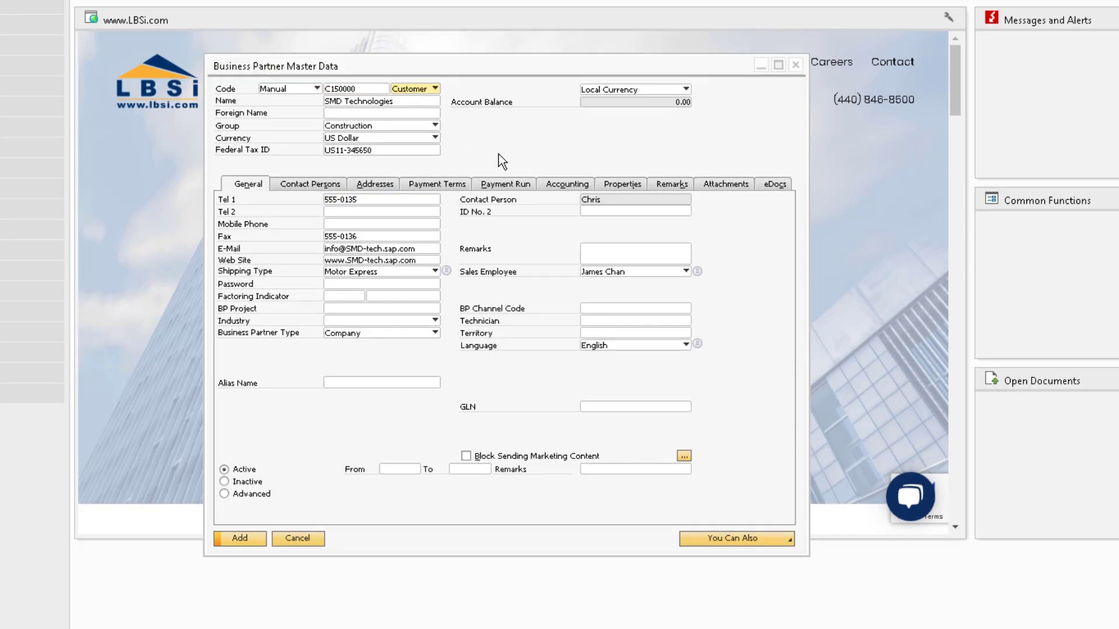
pyautogui.click(258, 539)
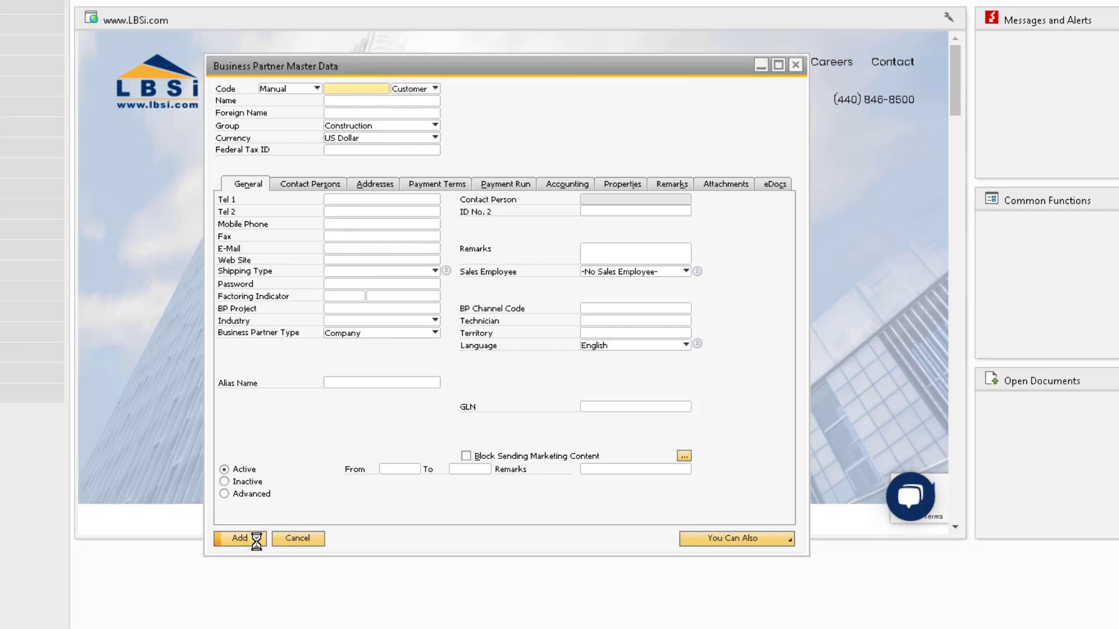
# Open and close the special prices for the previous vendor, CTI Computers.
pyautogui.rightClick(479, 154)
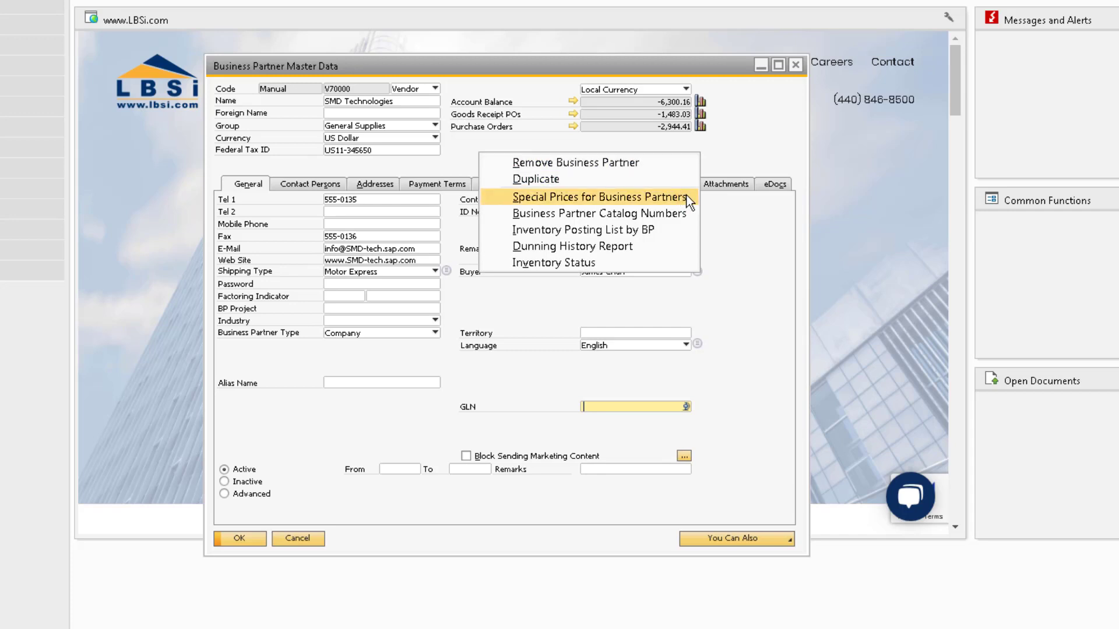
pyautogui.press('pageup')
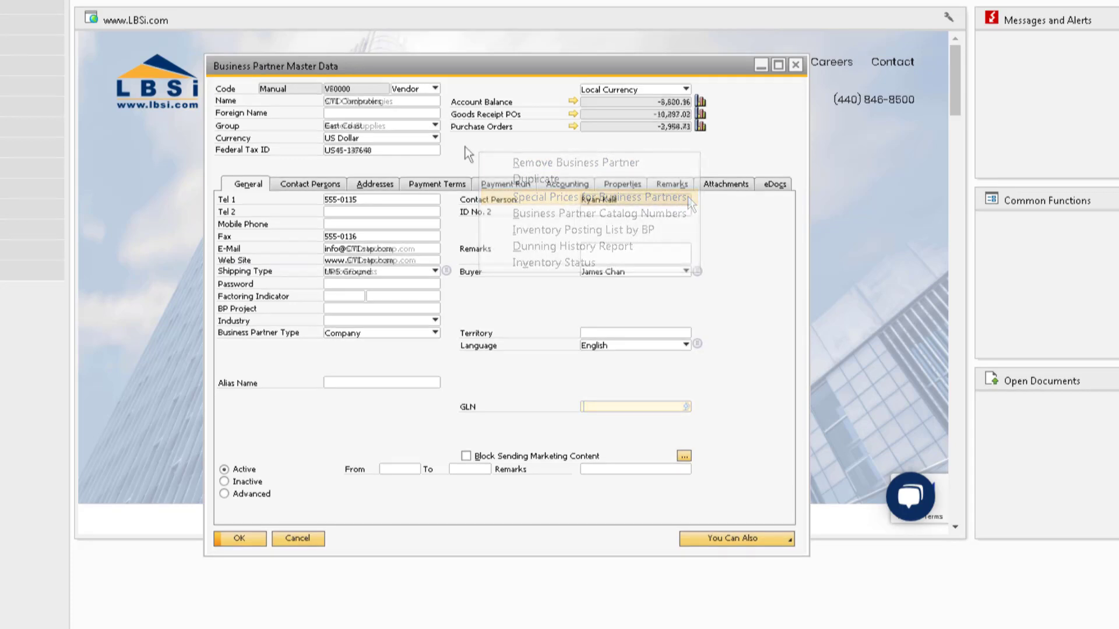
pyautogui.rightClick(465, 146)
pyautogui.click(623, 191)
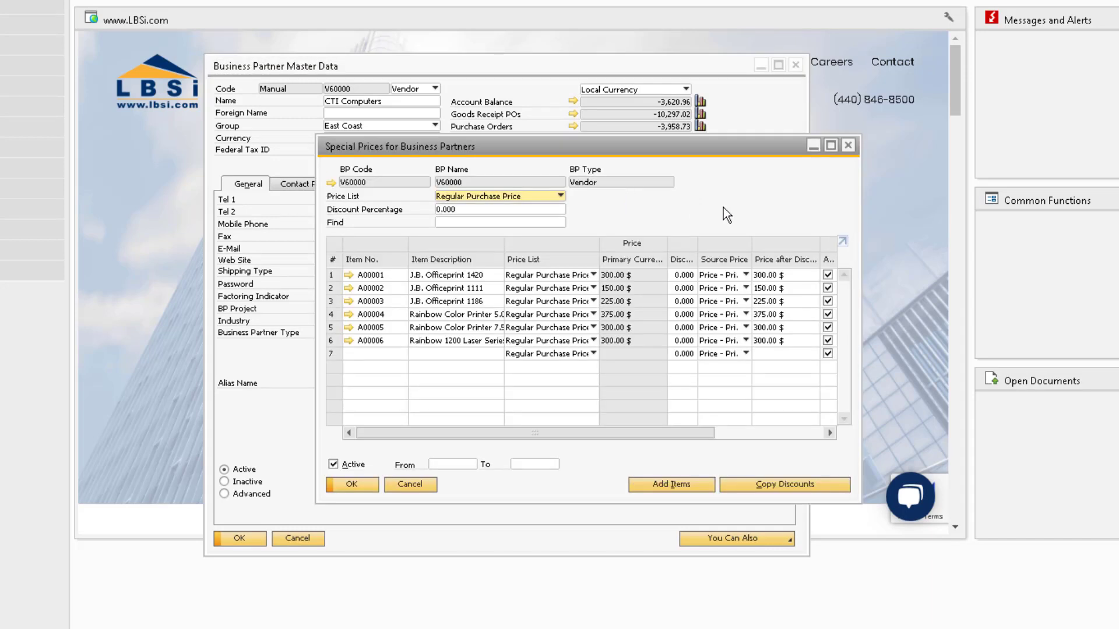
pyautogui.click(848, 145)
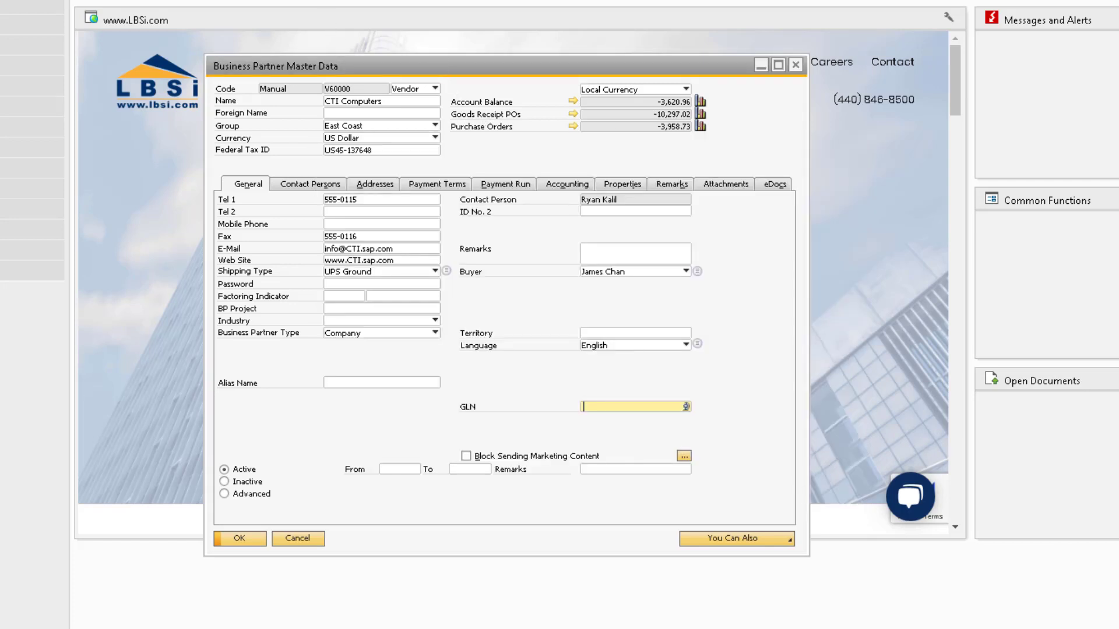
# Add items A00001 through B10000 to SMD Technologies' special prices.
pyautogui.hotkey('ctrl', 'pagedown')
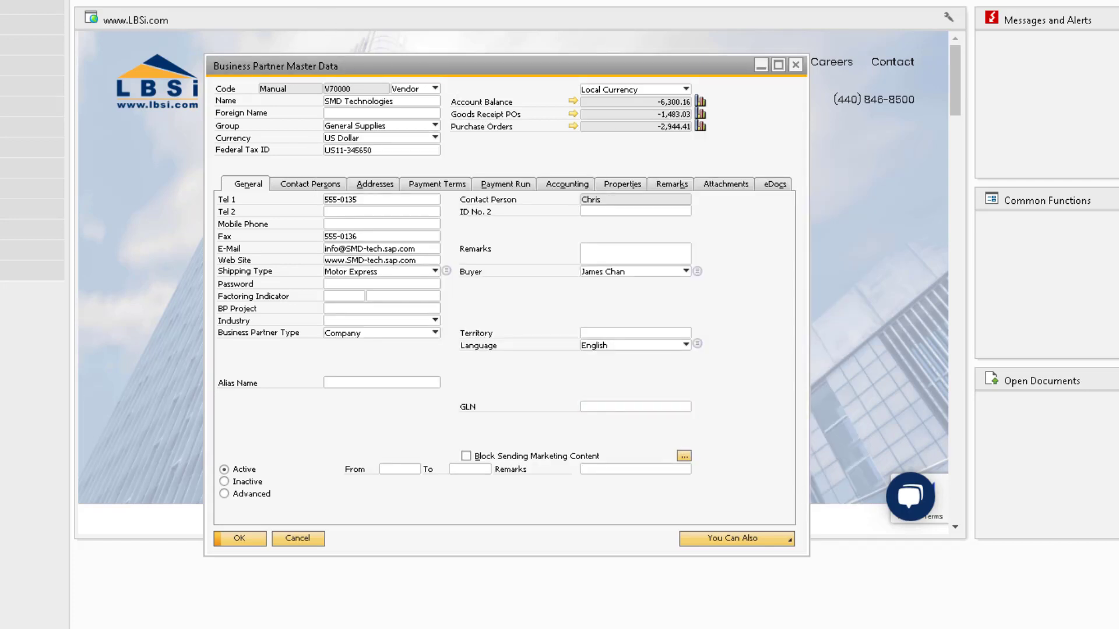
pyautogui.rightClick(491, 150)
pyautogui.click(612, 195)
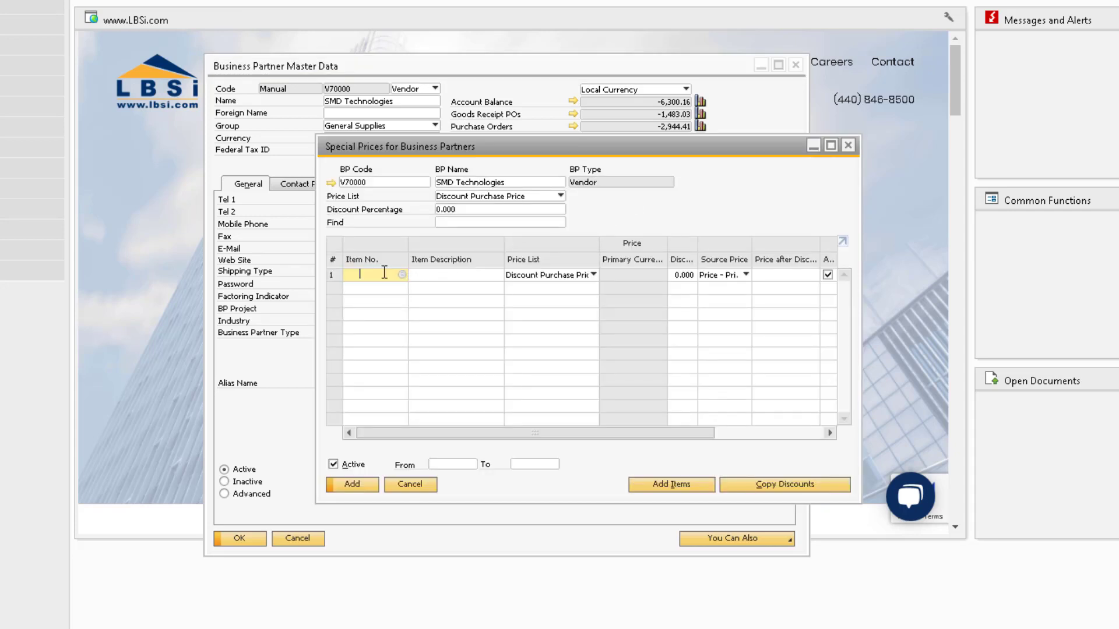
pyautogui.press('Tab')
pyautogui.click(320, 154)
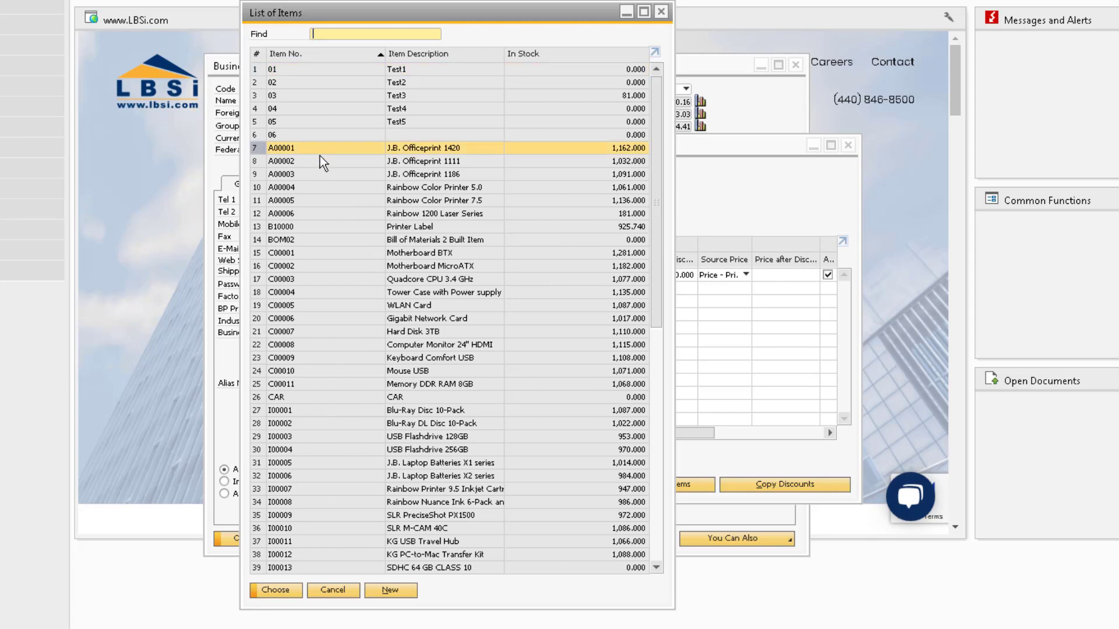
pyautogui.keyDown('shift'); pyautogui.click(306, 229); pyautogui.keyUp('shift')
pyautogui.click(285, 592)
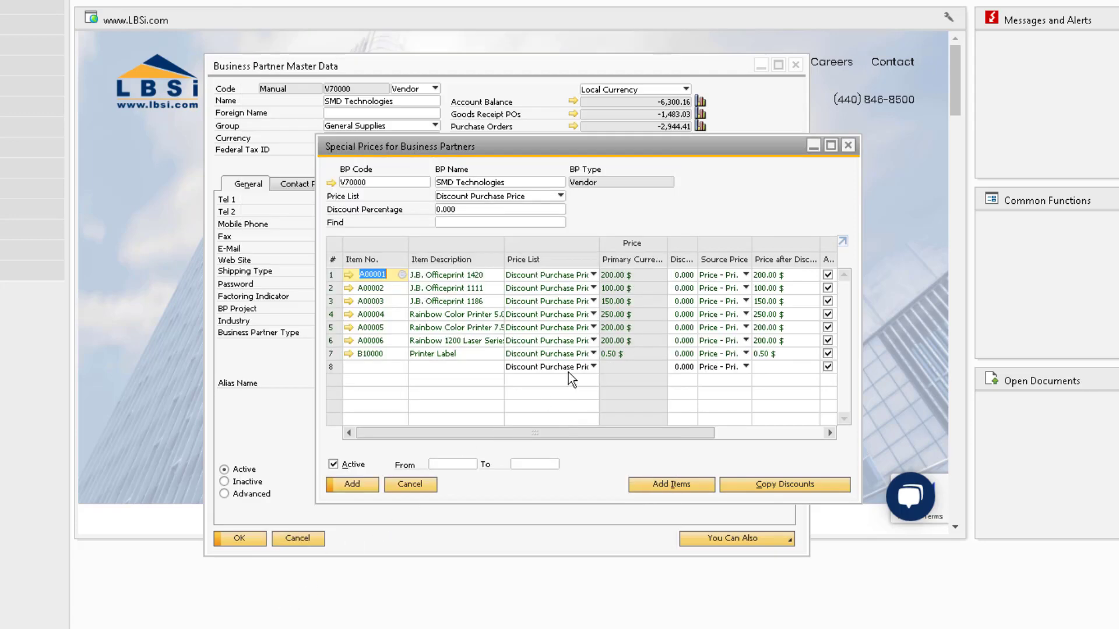
pyautogui.rightClick(484, 153)
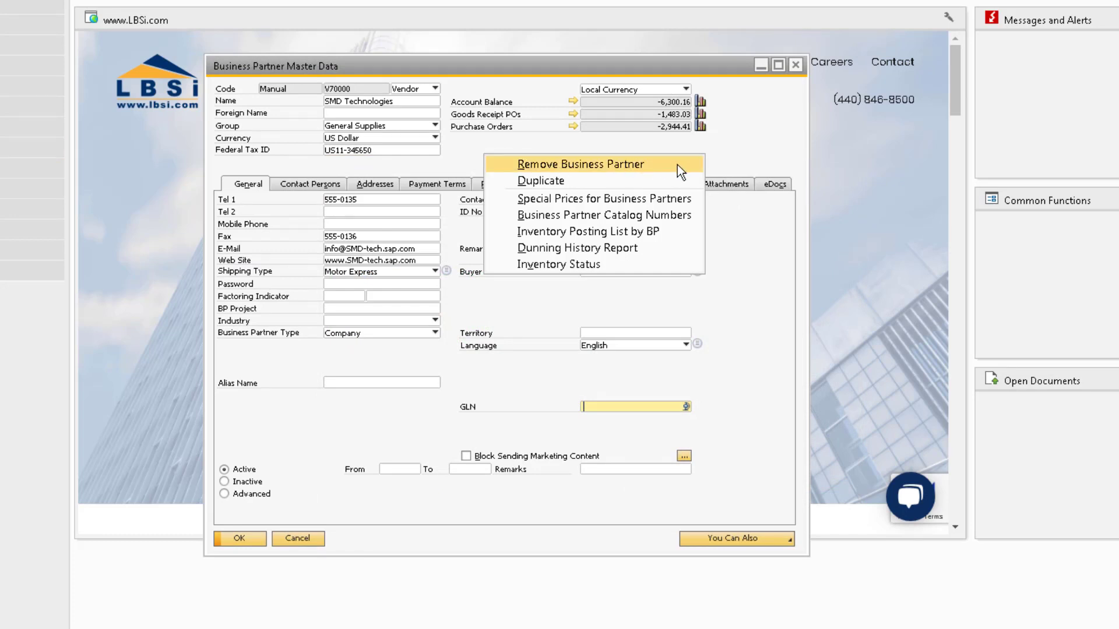
# Add catalog number ababab15 for USB Flashdrive 256GB (I00004) in row 13, then update.
pyautogui.click(693, 215)
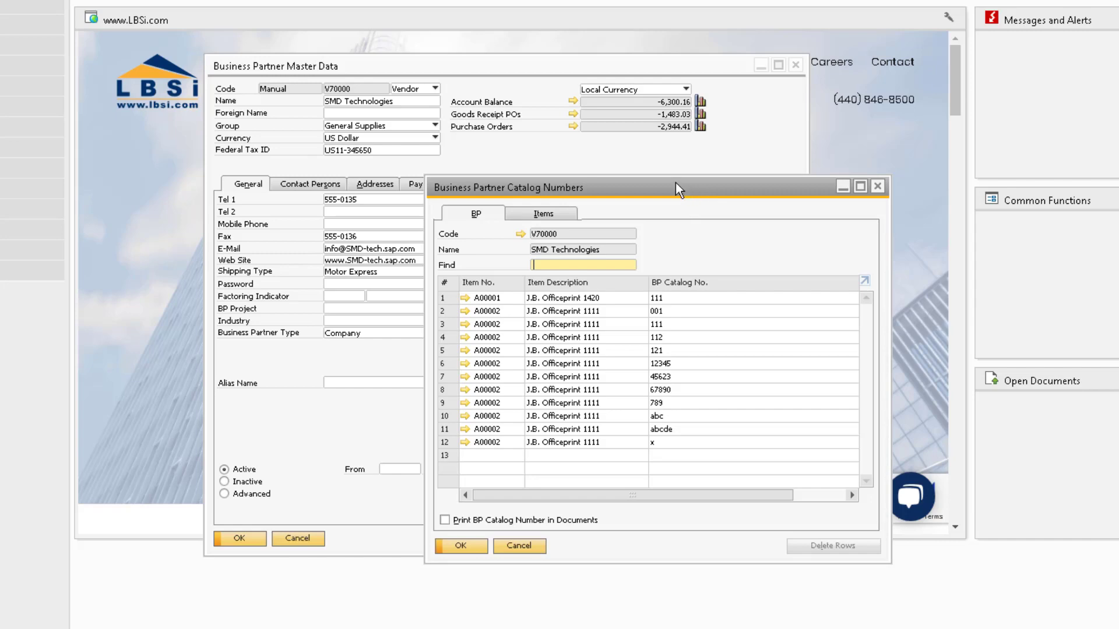
pyautogui.moveTo(676, 183); pyautogui.dragTo(629, 155)
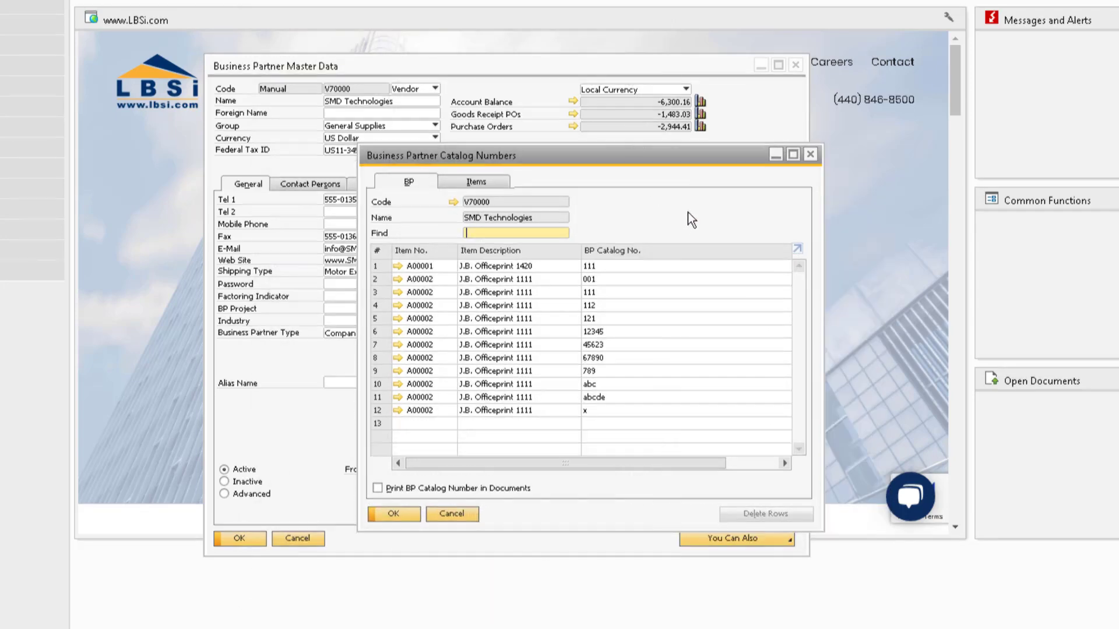
pyautogui.press('Tab')
pyautogui.click(291, 588)
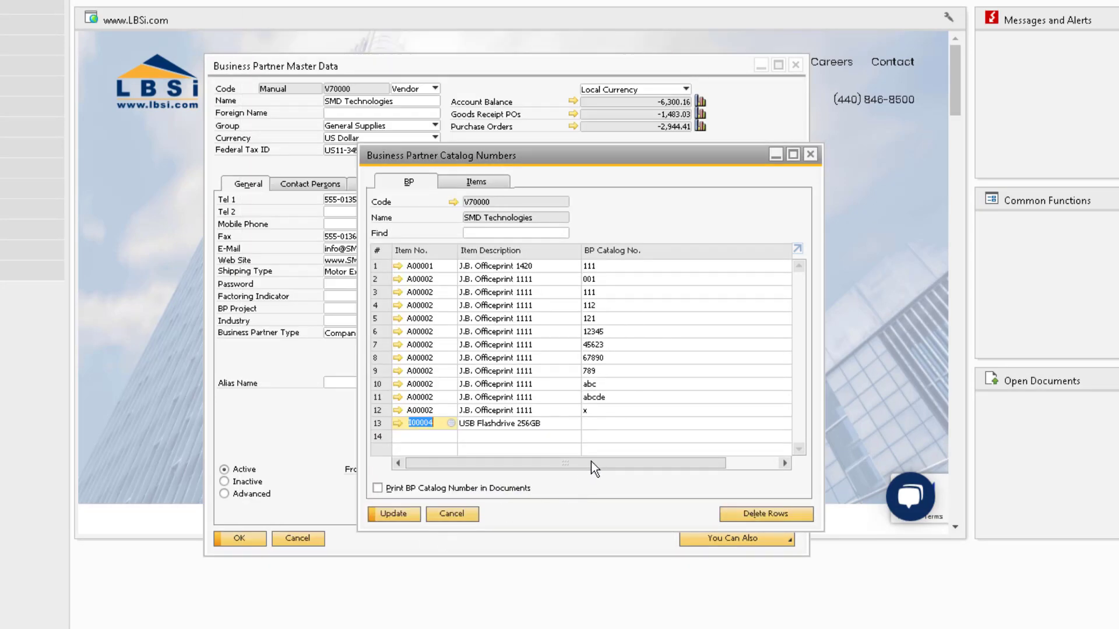
pyautogui.press('Tab')
pyautogui.write('ababab15')
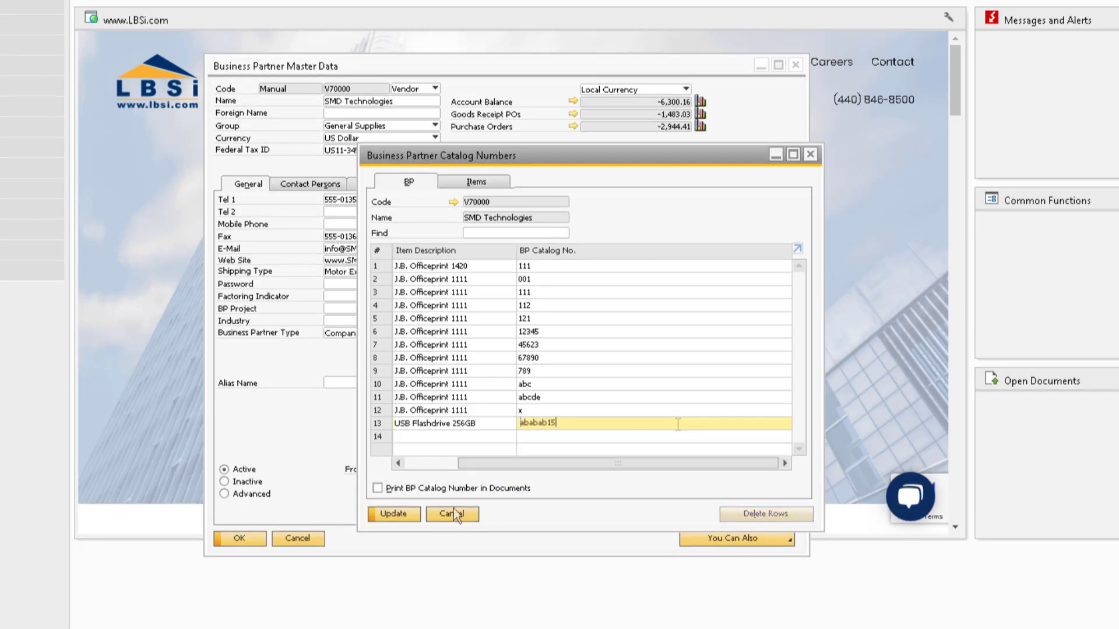
pyautogui.click(393, 513)
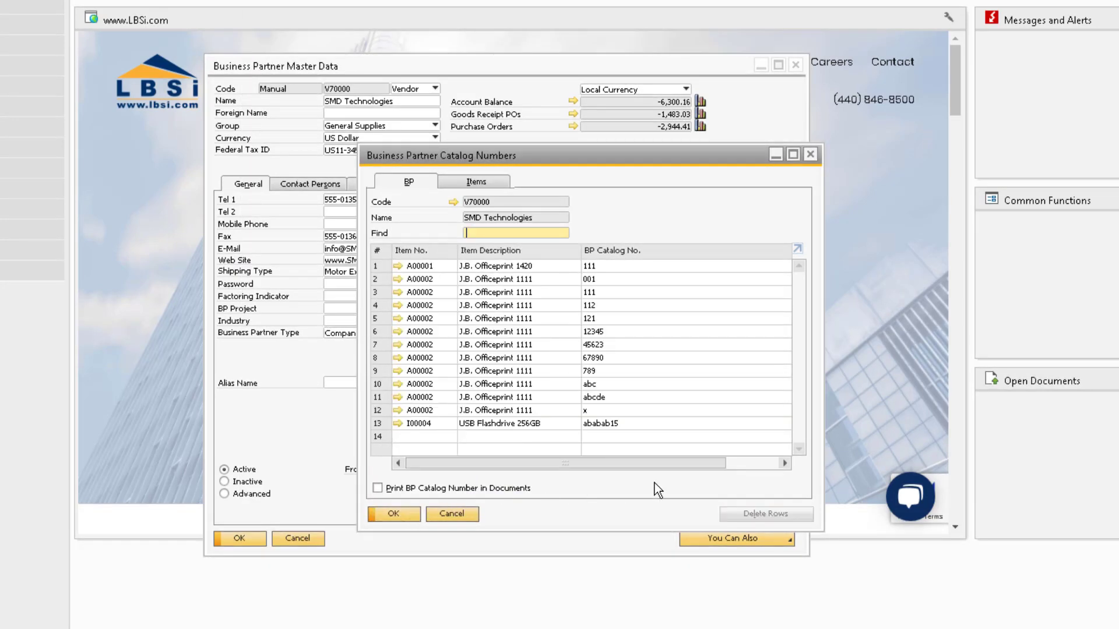
pyautogui.press('Return')
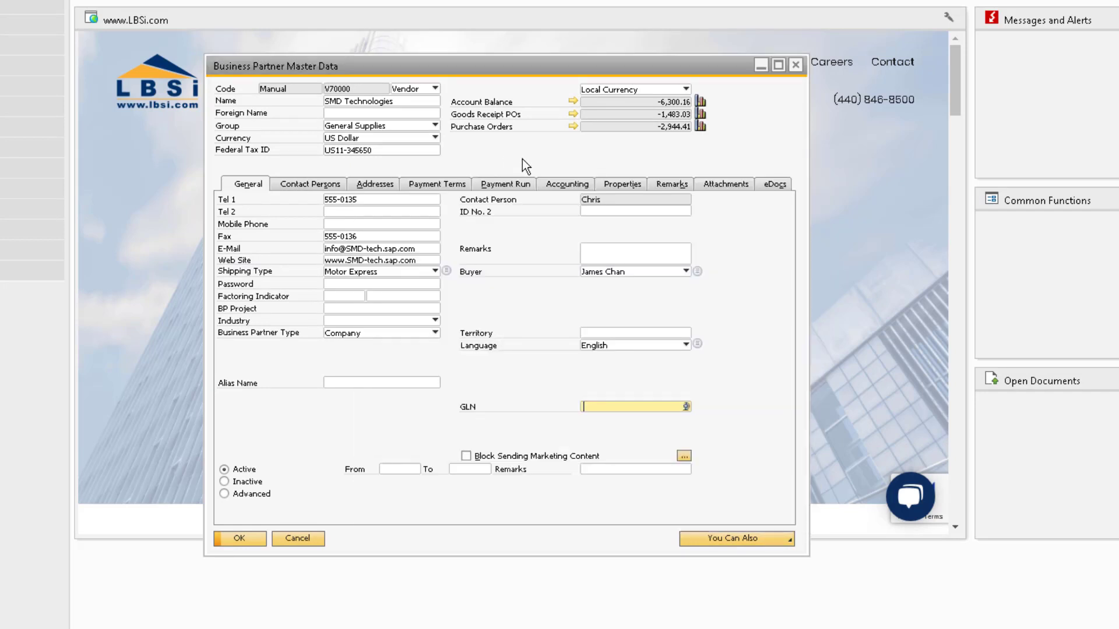
pyautogui.rightClick(542, 156)
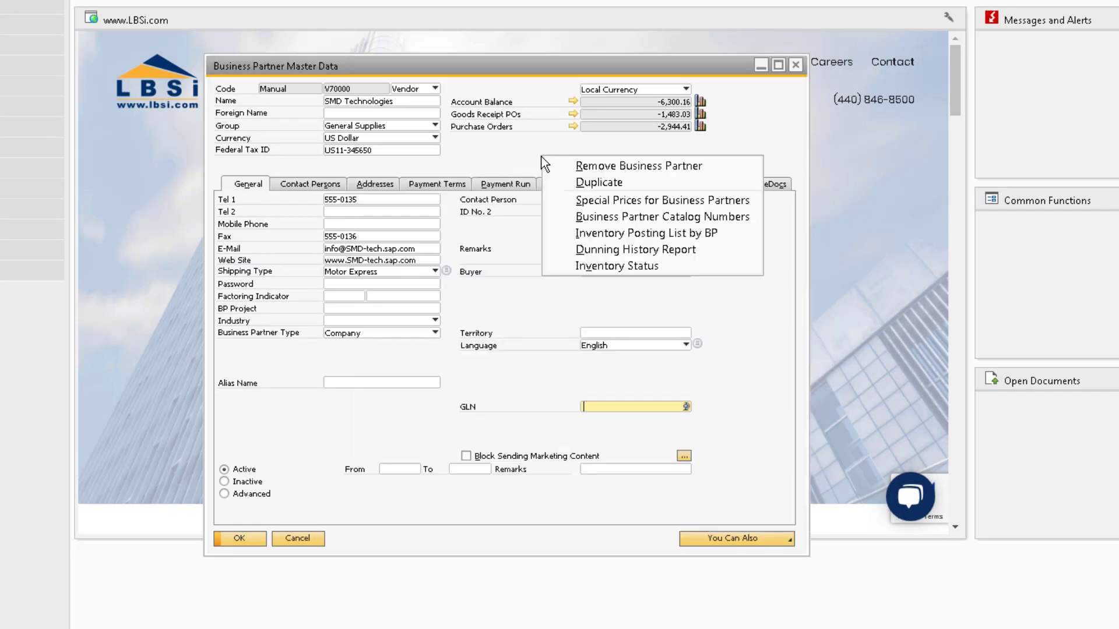
pyautogui.click(735, 234)
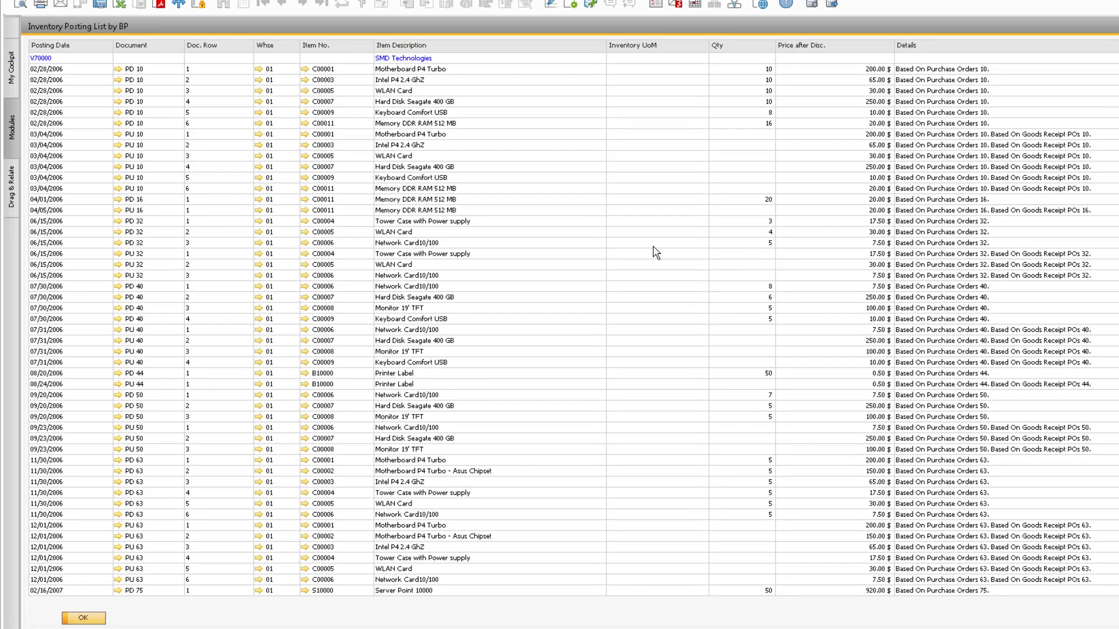
pyautogui.scroll(-2, 659, 250)
pyautogui.scroll(-2, 655, 252)
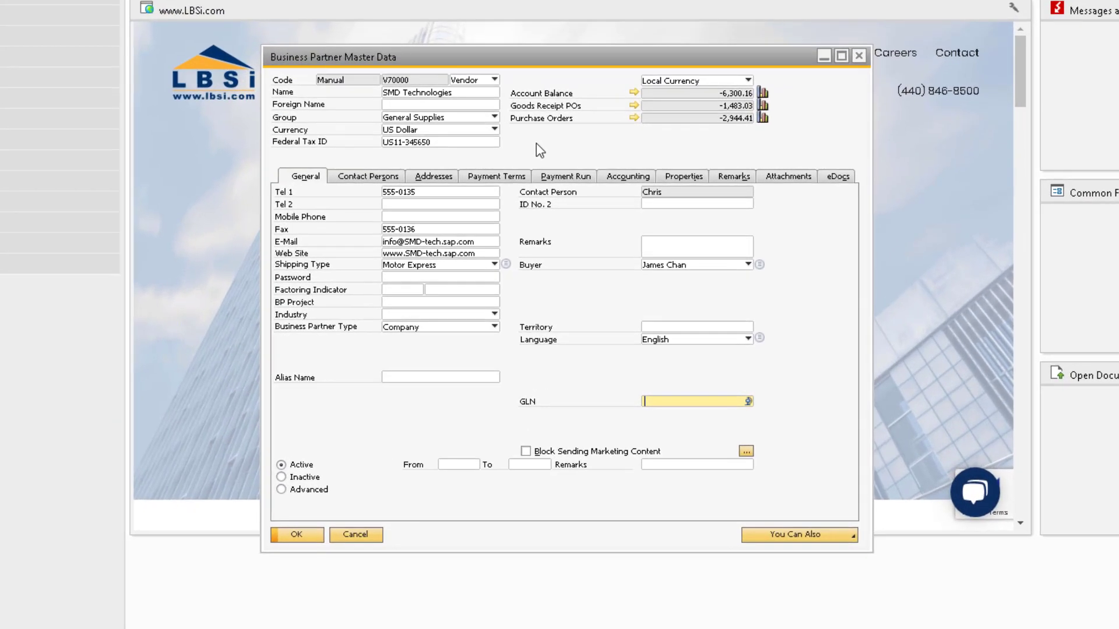
pyautogui.rightClick(536, 144)
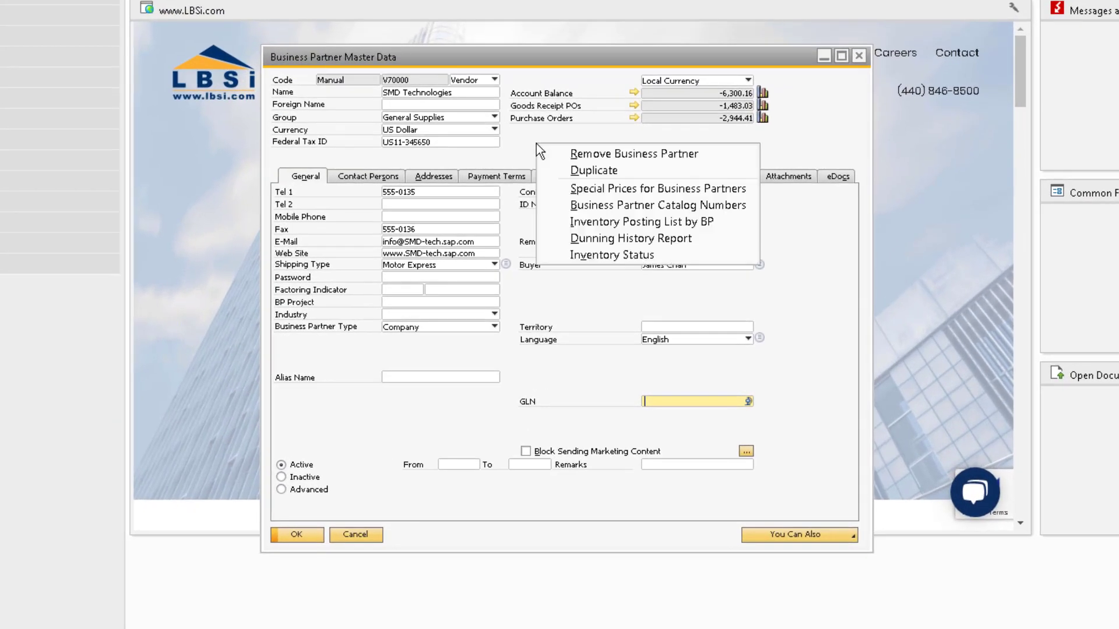
pyautogui.click(726, 240)
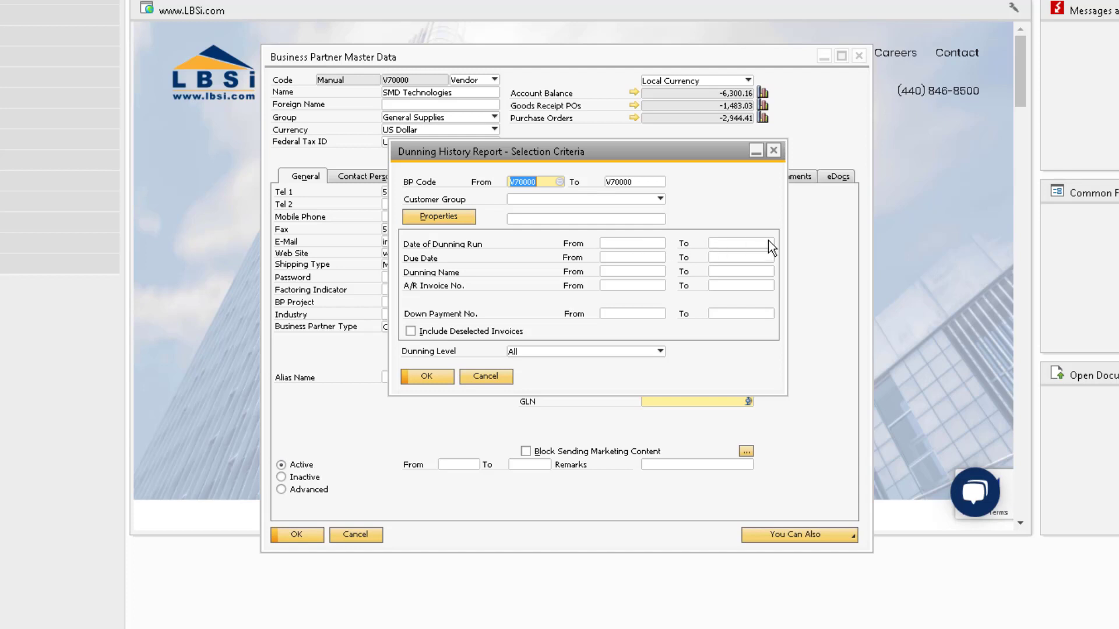
pyautogui.press('Escape')
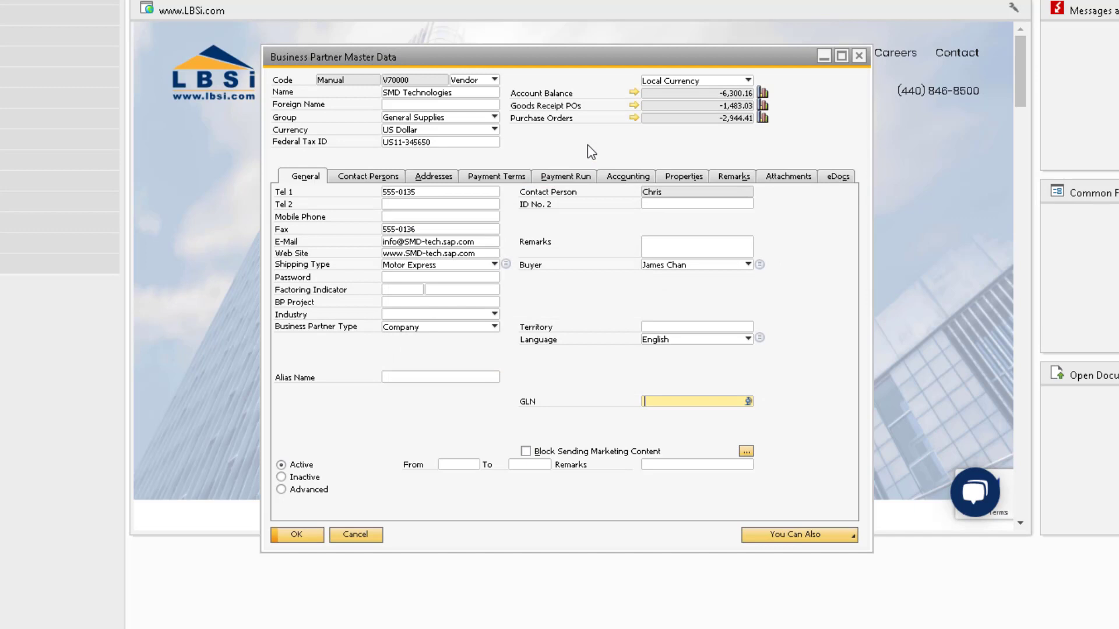
# Check the vendor's inventory status, view item Z00001's purchasing data, then expand the Inventory module.
pyautogui.rightClick(619, 147)
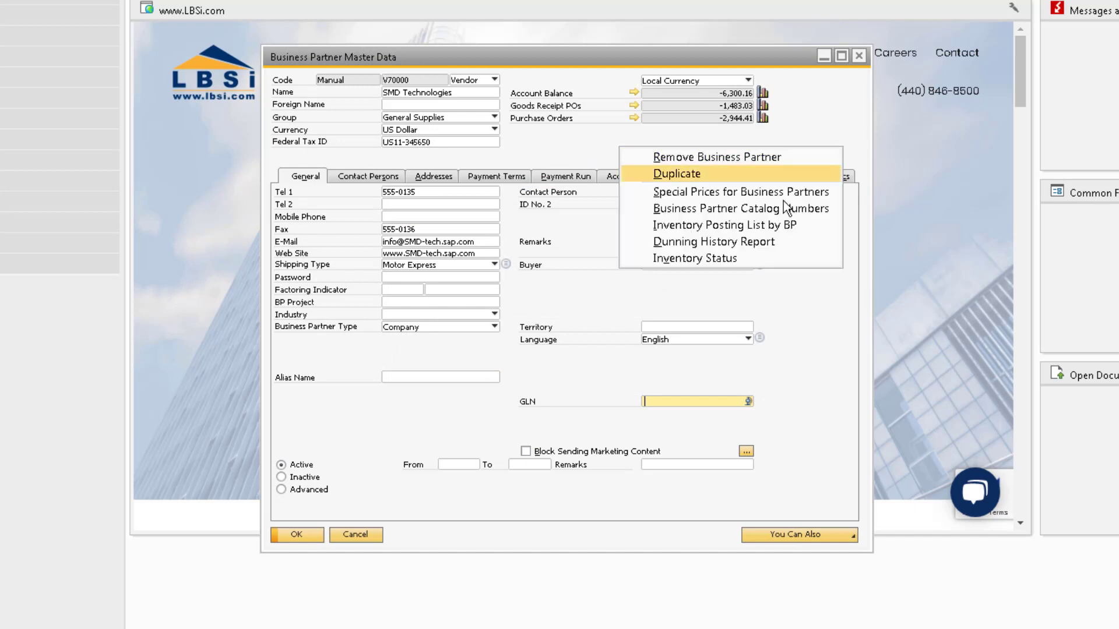
pyautogui.click(781, 260)
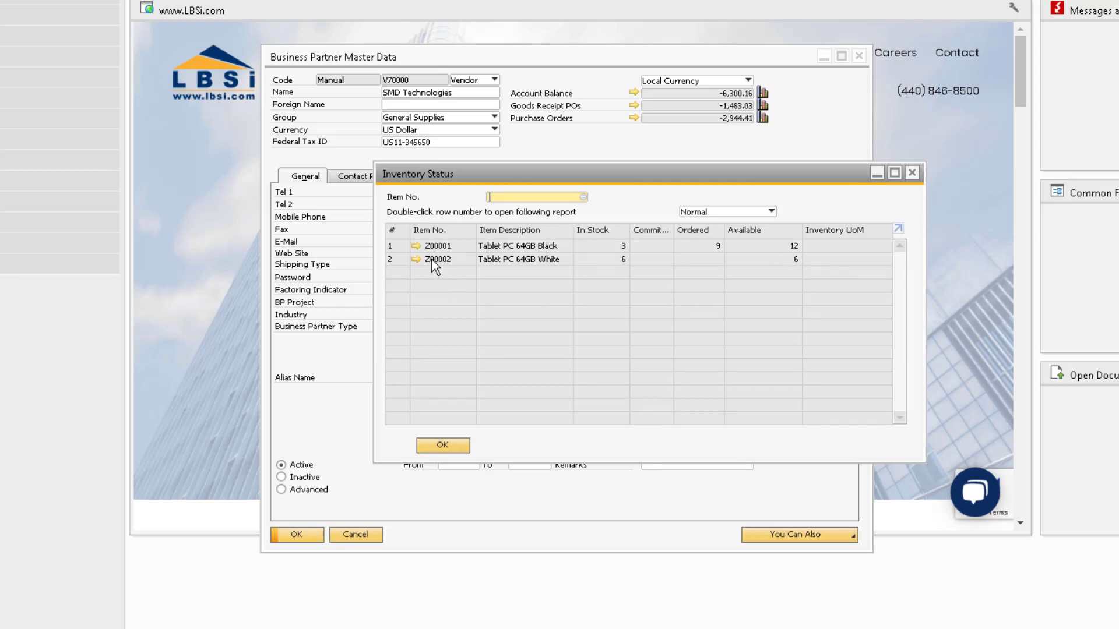
pyautogui.click(417, 246)
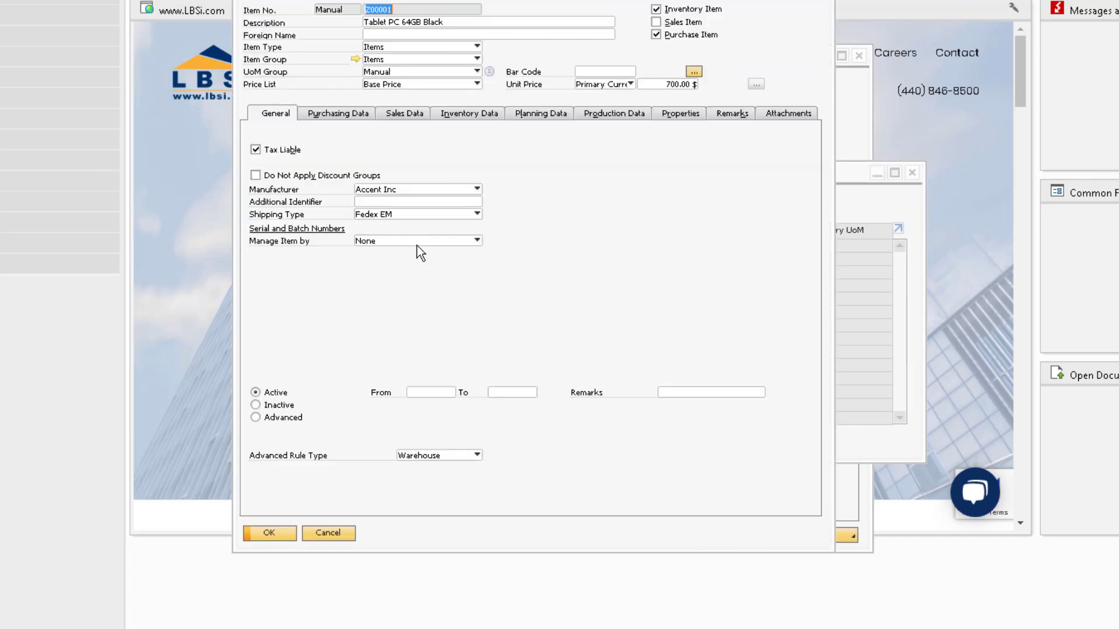
pyautogui.click(364, 114)
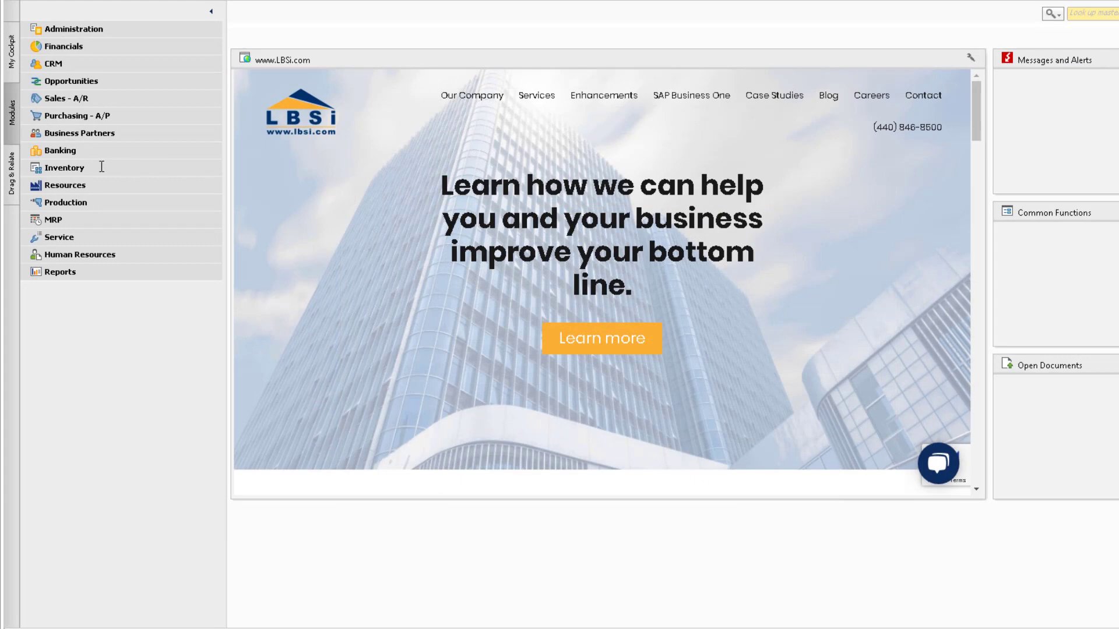
pyautogui.click(99, 170)
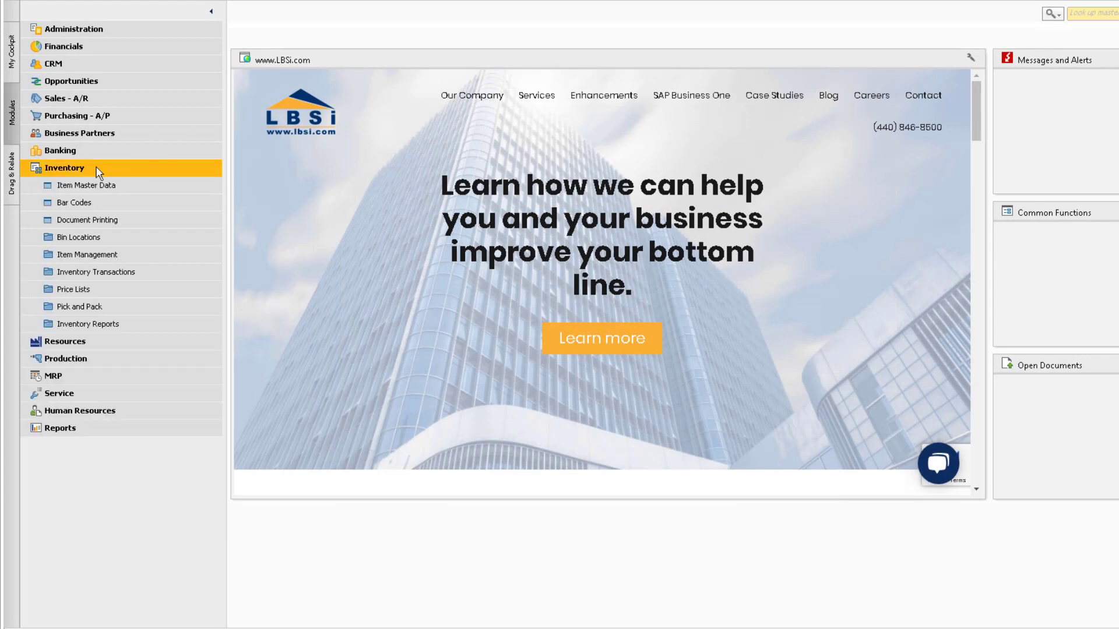
pyautogui.click(87, 186)
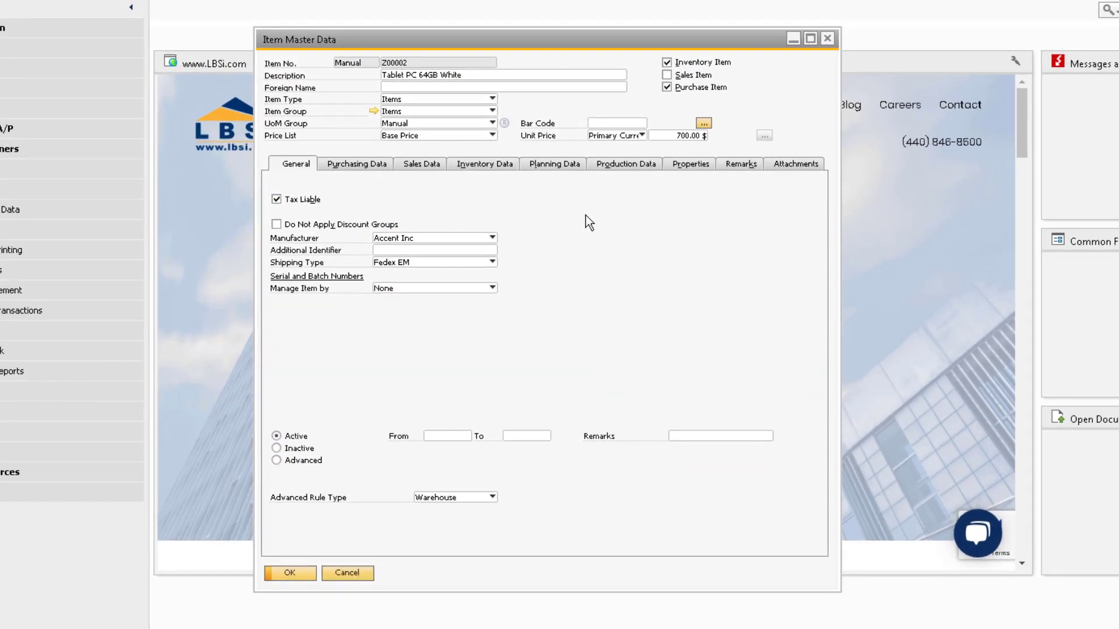
pyautogui.rightClick(584, 220)
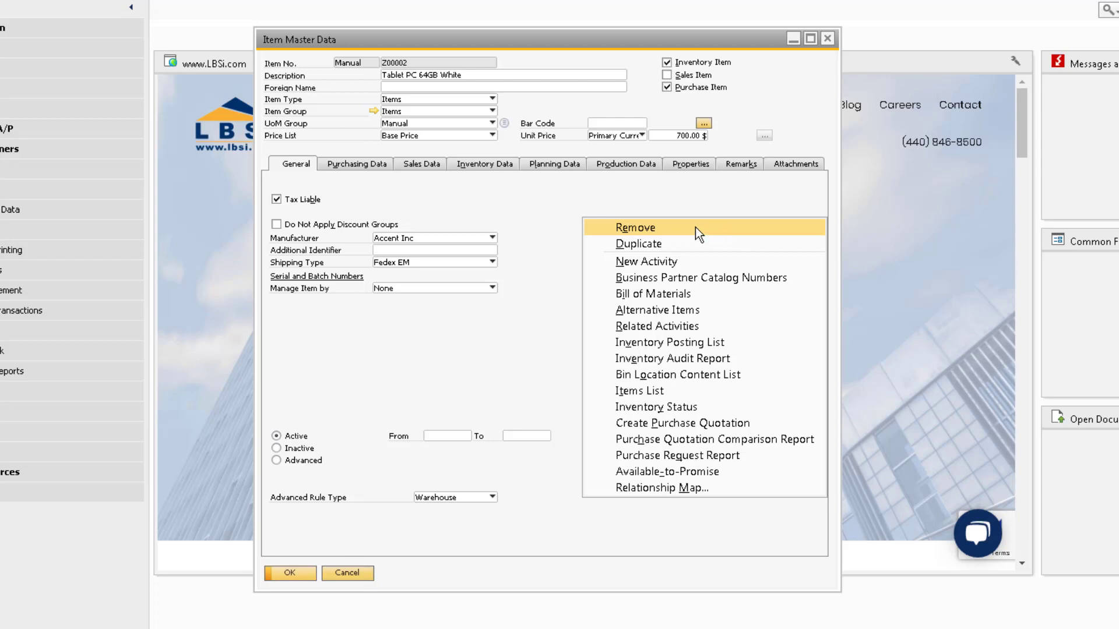
pyautogui.click(726, 243)
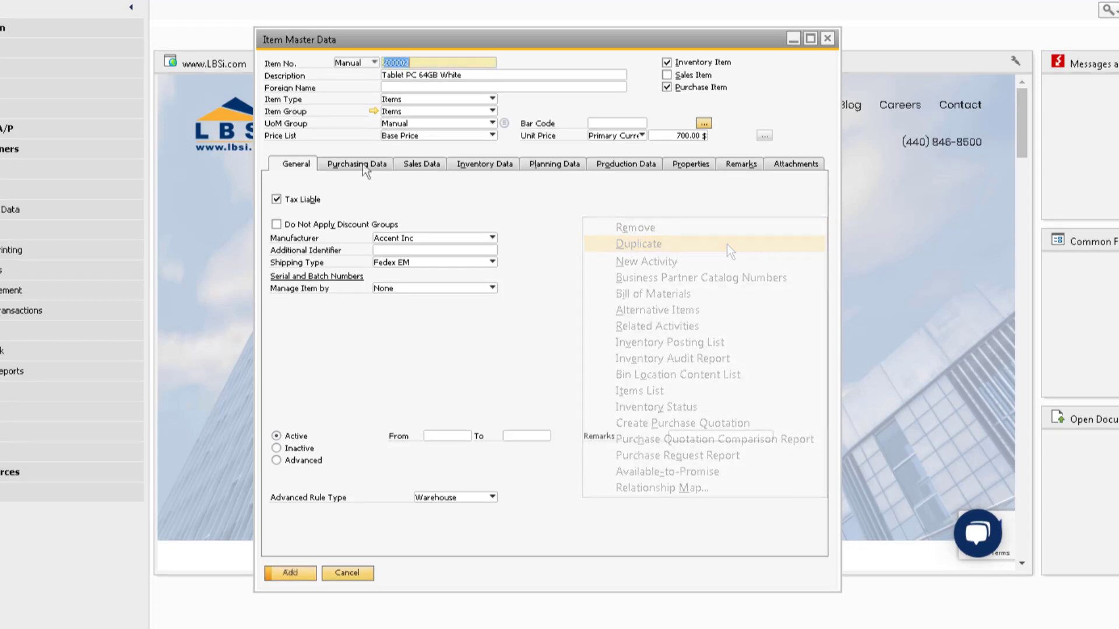
pyautogui.click(362, 163)
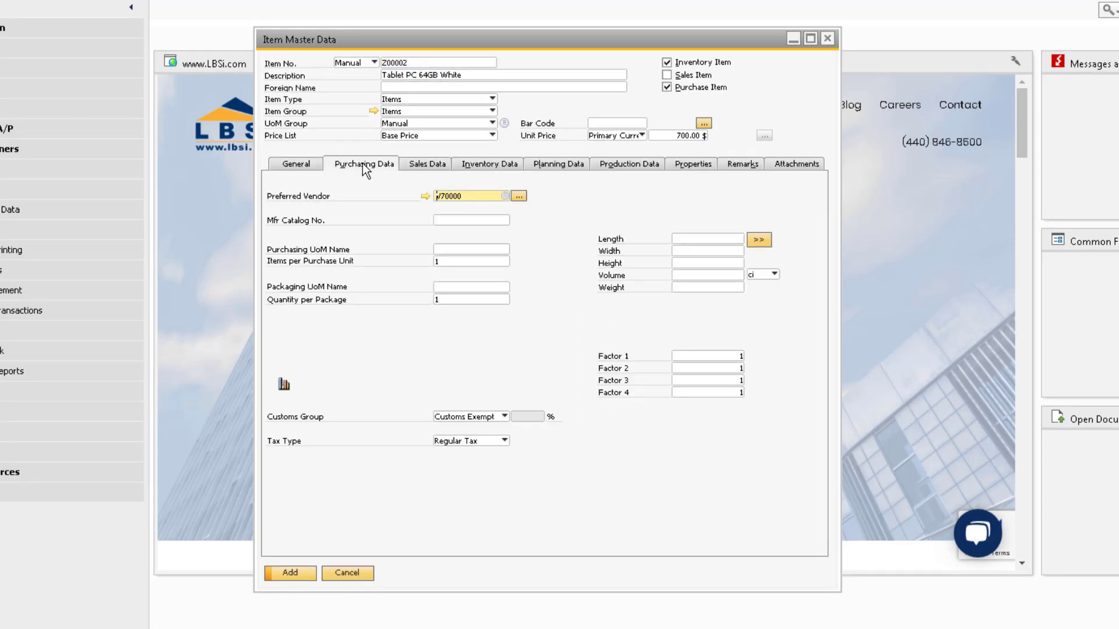
pyautogui.click(499, 163)
pyautogui.click(579, 169)
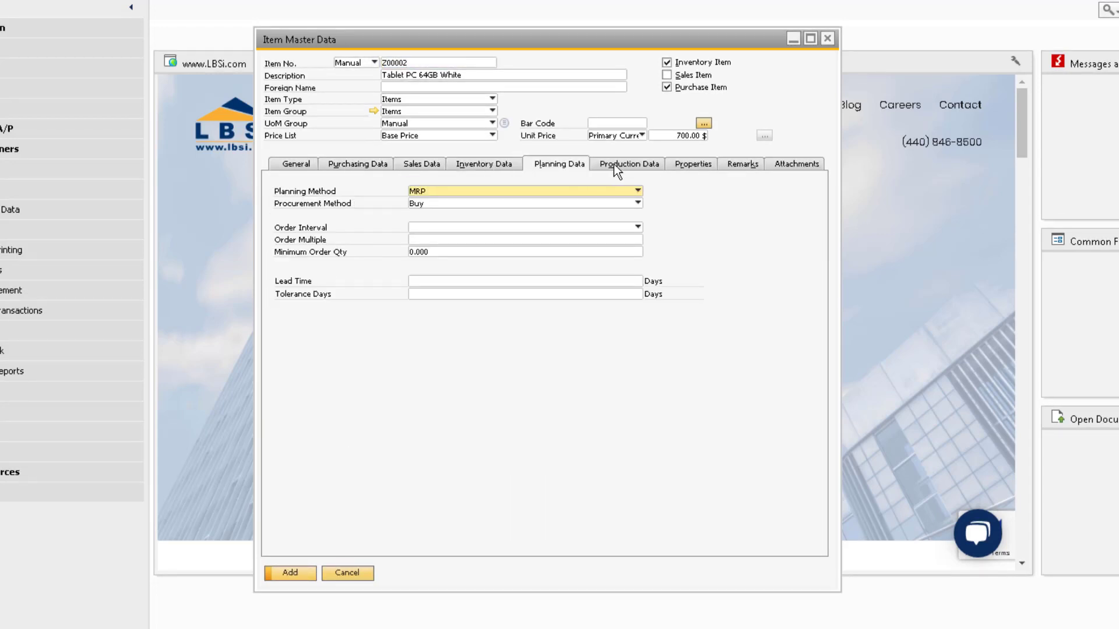
pyautogui.click(614, 163)
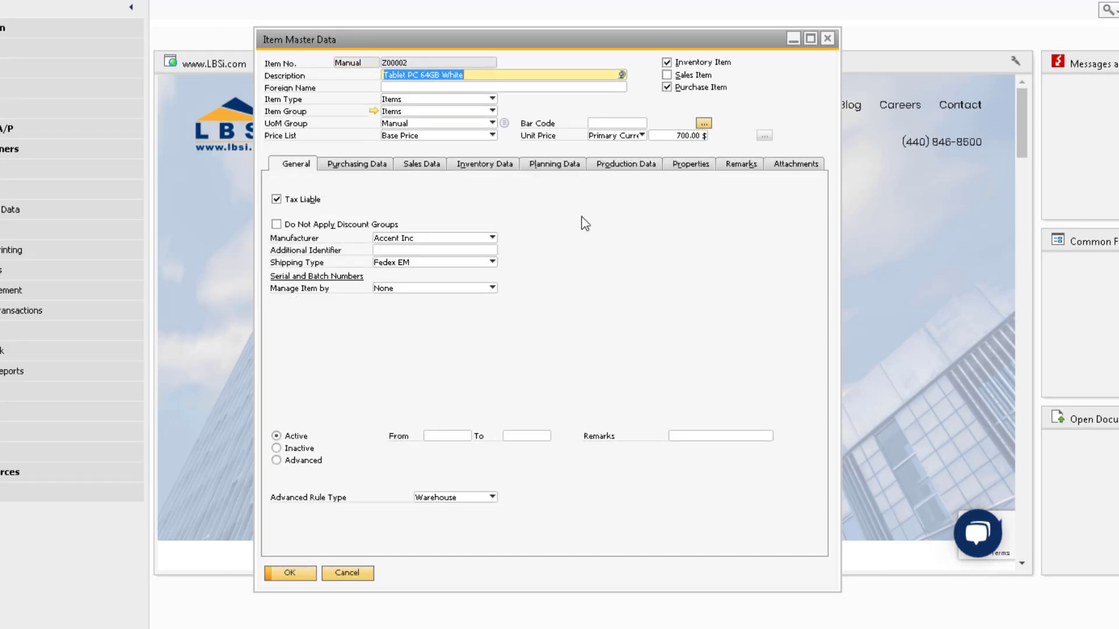
pyautogui.rightClick(584, 223)
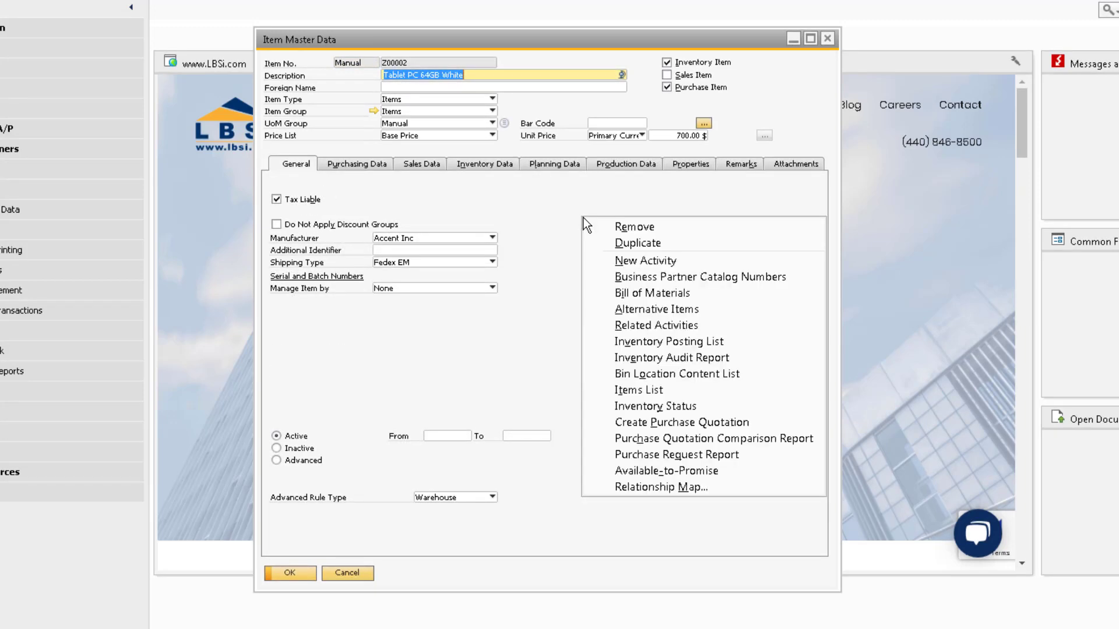
pyautogui.click(741, 260)
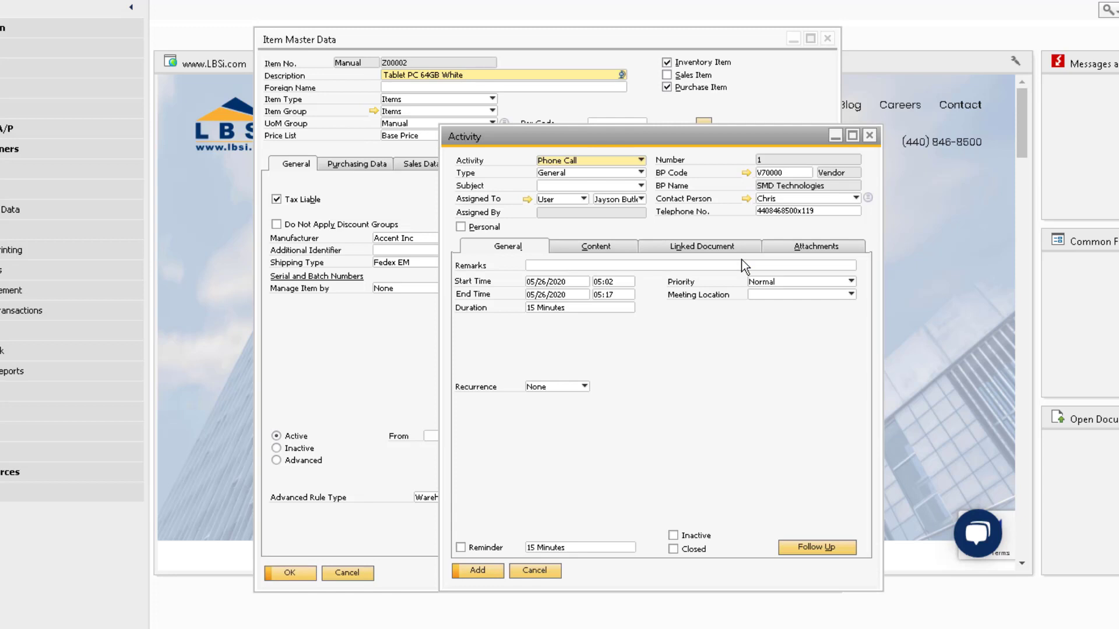
pyautogui.click(747, 247)
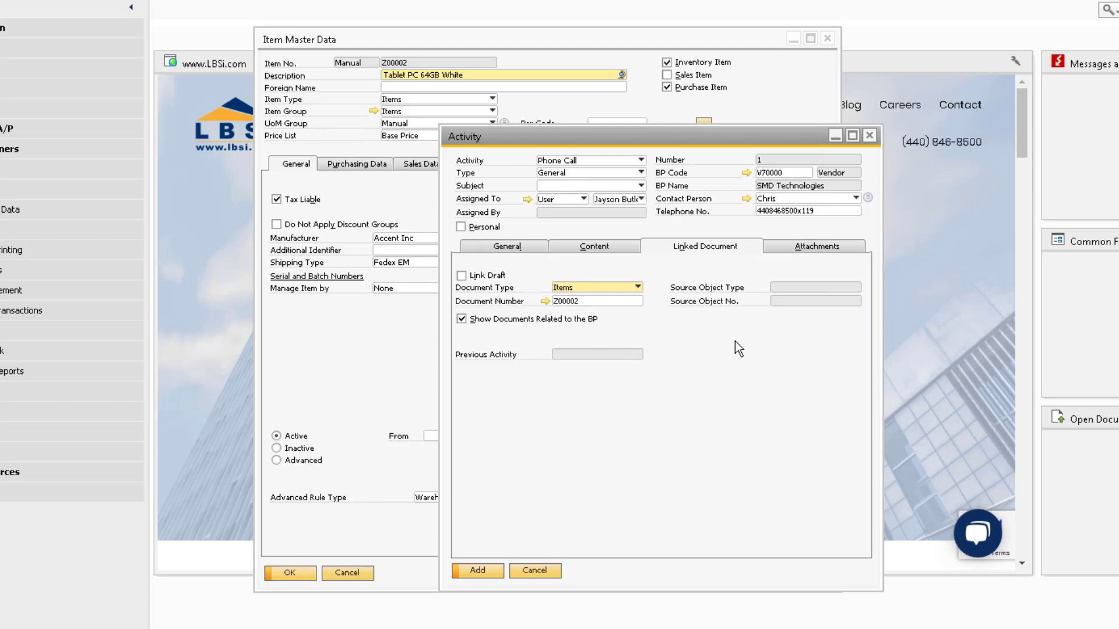
pyautogui.click(871, 137)
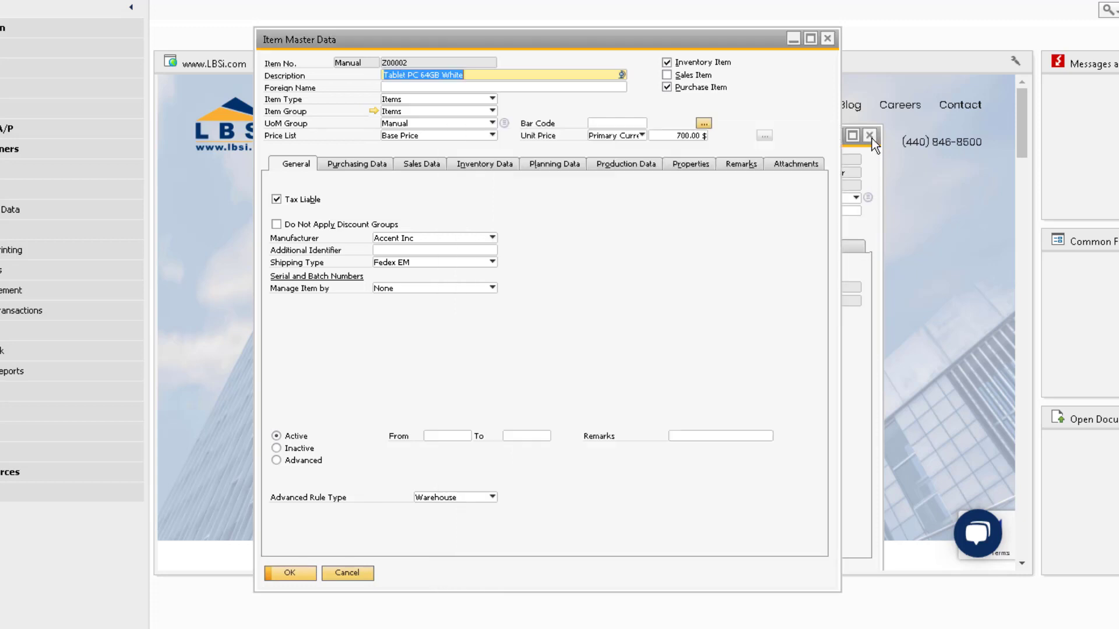
# View business partner catalog numbers for tablet items Z00002 and Z00001.
pyautogui.rightClick(550, 214)
pyautogui.click(757, 273)
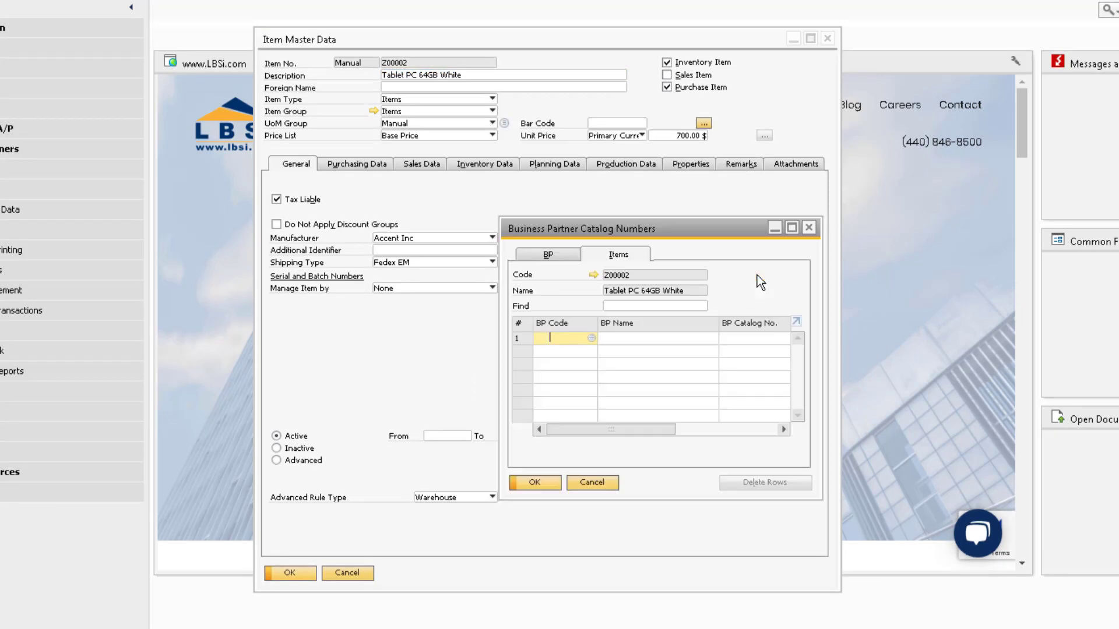
pyautogui.click(807, 229)
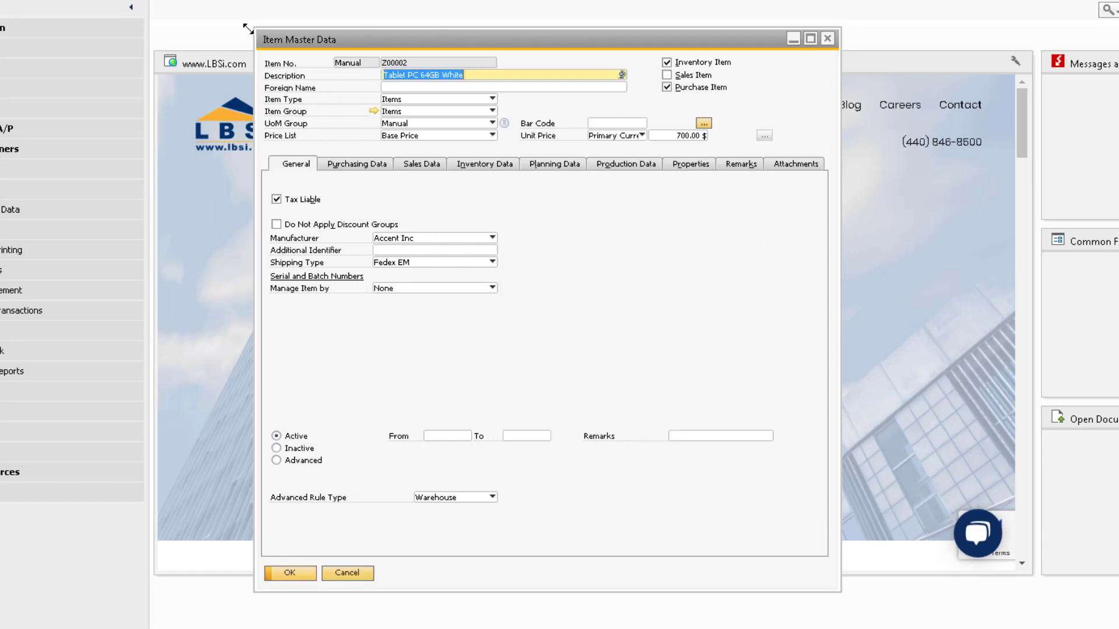
pyautogui.press('pageup')
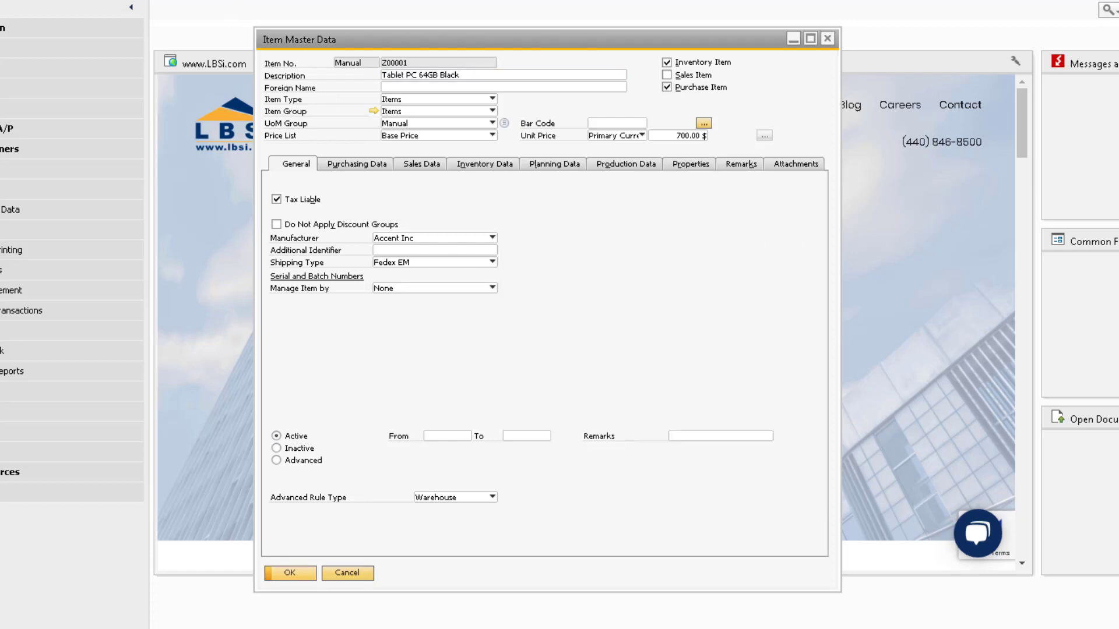
pyautogui.rightClick(586, 212)
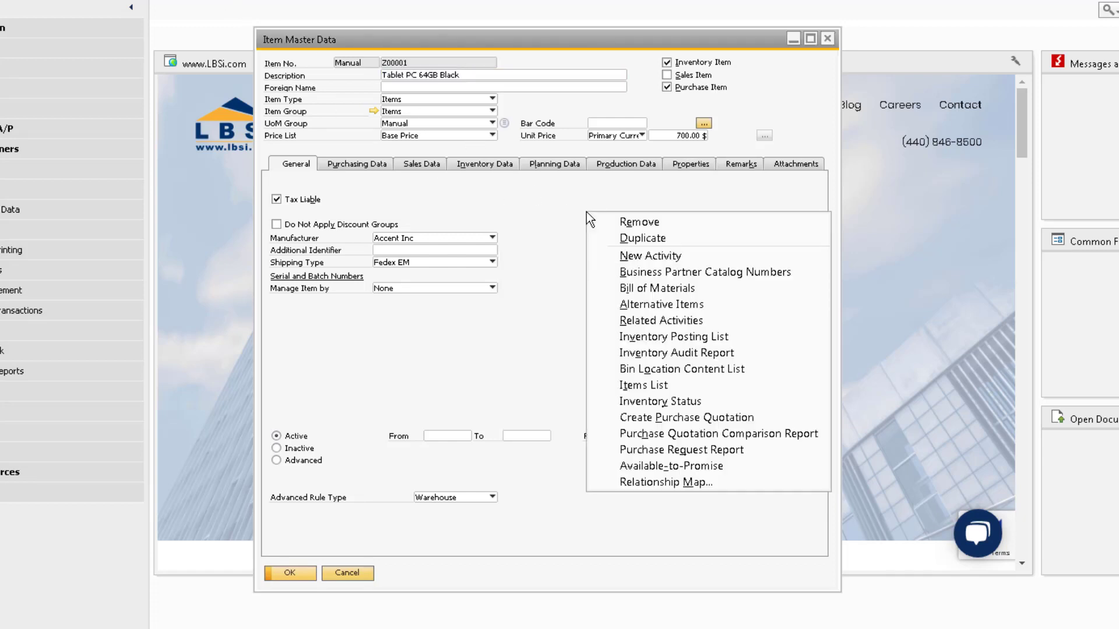
pyautogui.click(804, 275)
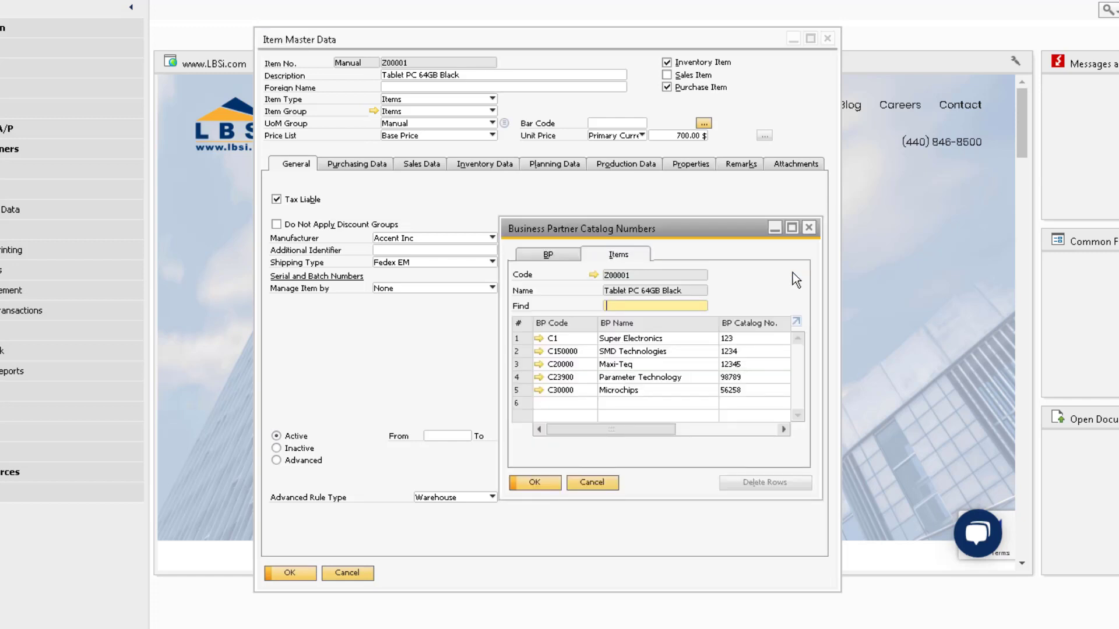
pyautogui.press('Escape')
# Check bills of materials for Z00002 and printer LM4029, then open Z00002's alternative items.
pyautogui.press('pagedown')
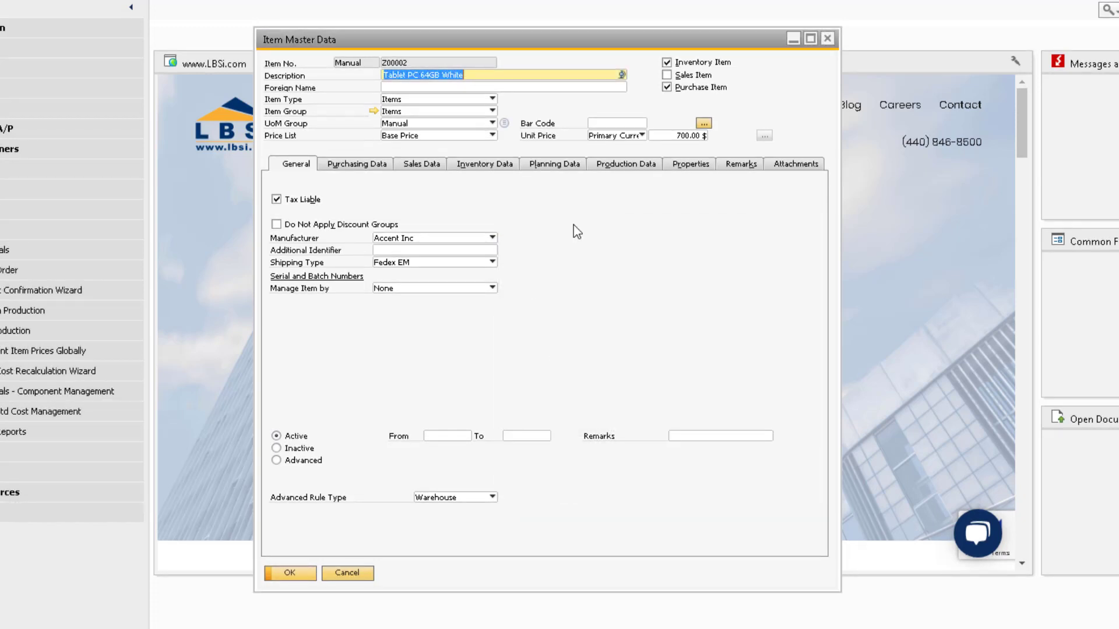
pyautogui.rightClick(573, 225)
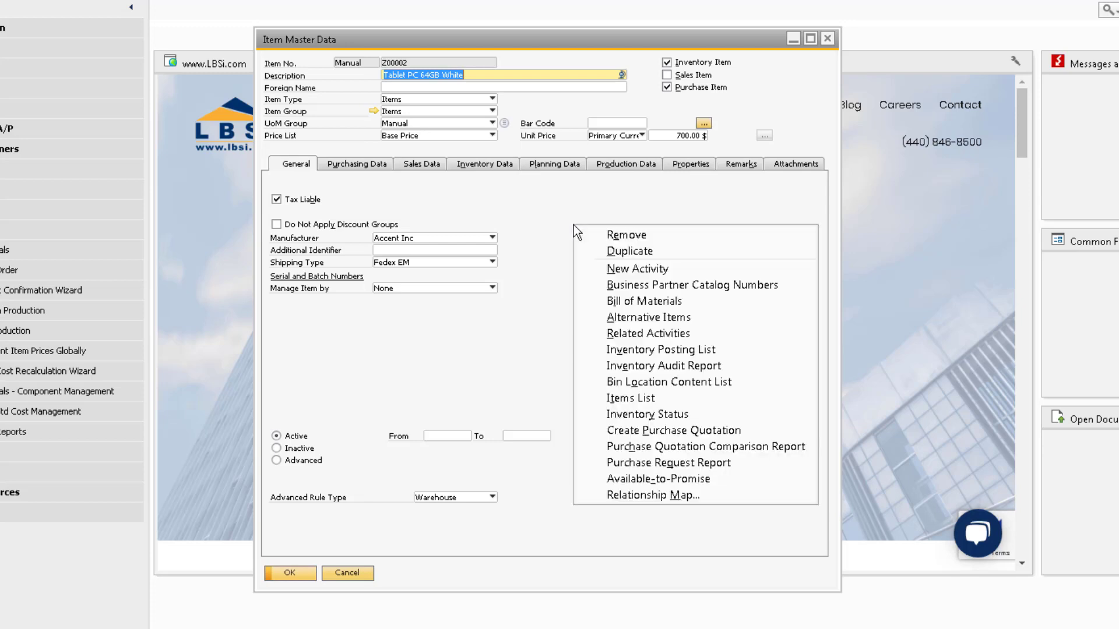
pyautogui.click(731, 305)
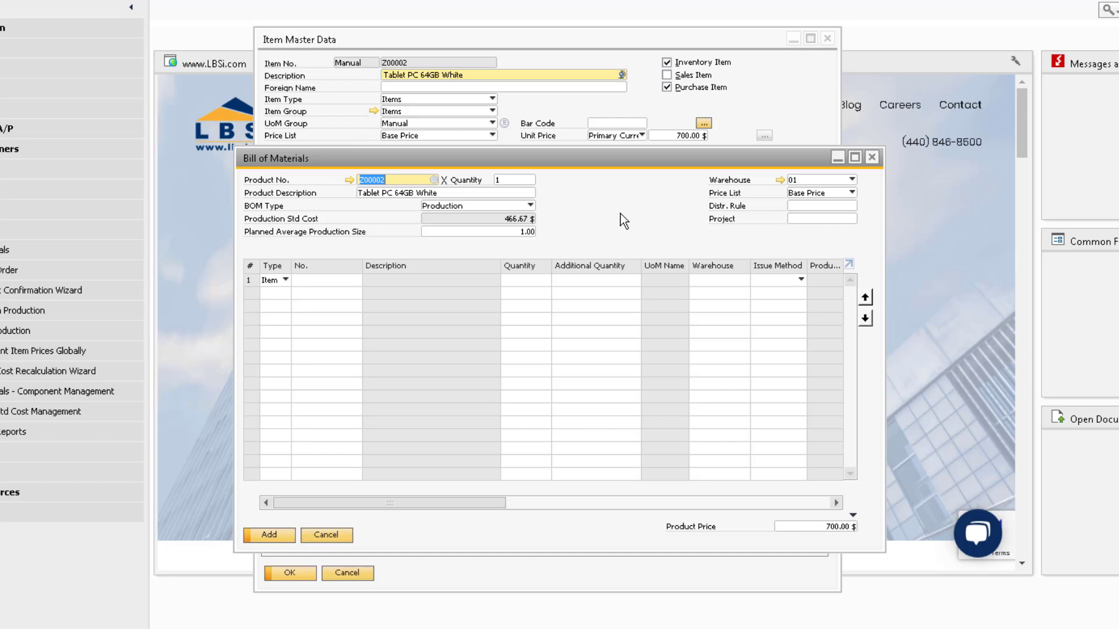
pyautogui.press('Escape')
pyautogui.hotkey('ctrl', 'f')
pyautogui.write('LM4029')
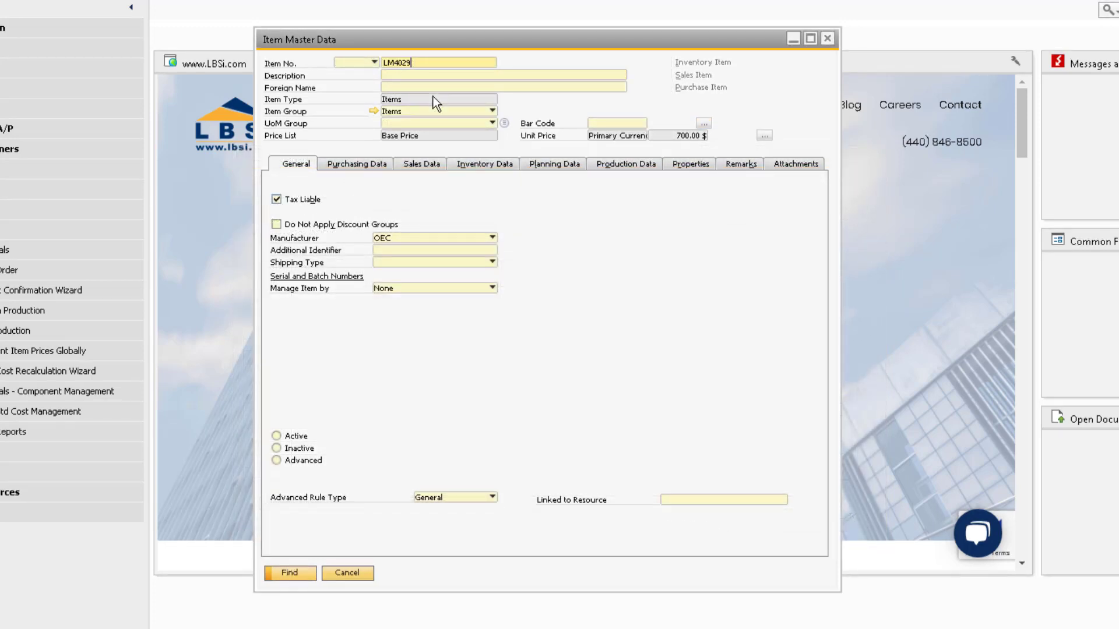
pyautogui.press('Return')
pyautogui.rightClick(560, 211)
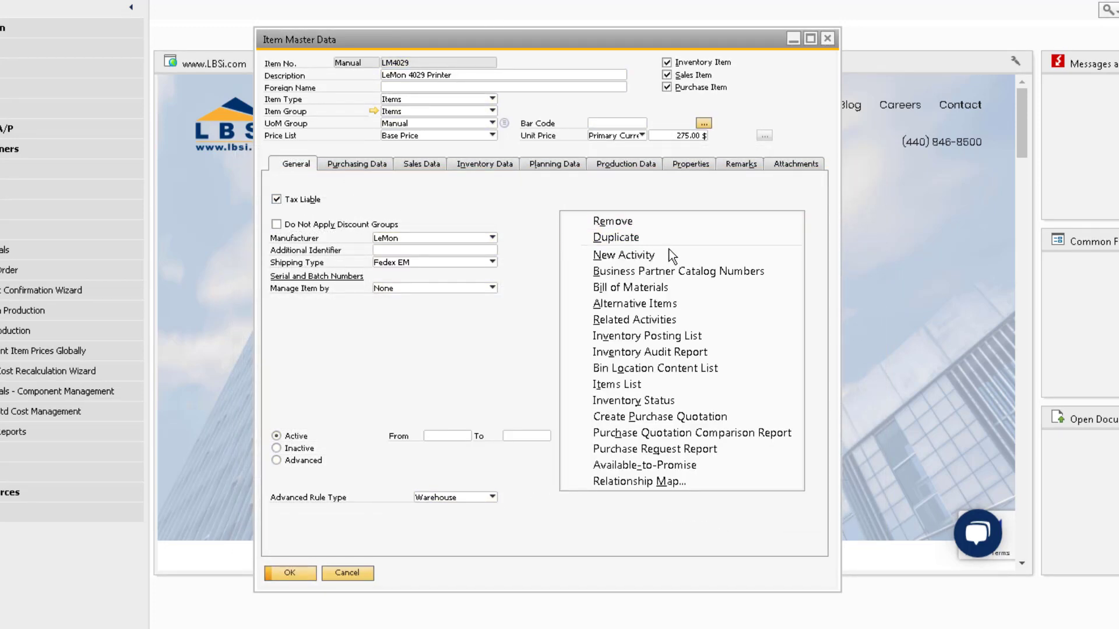
pyautogui.click(693, 285)
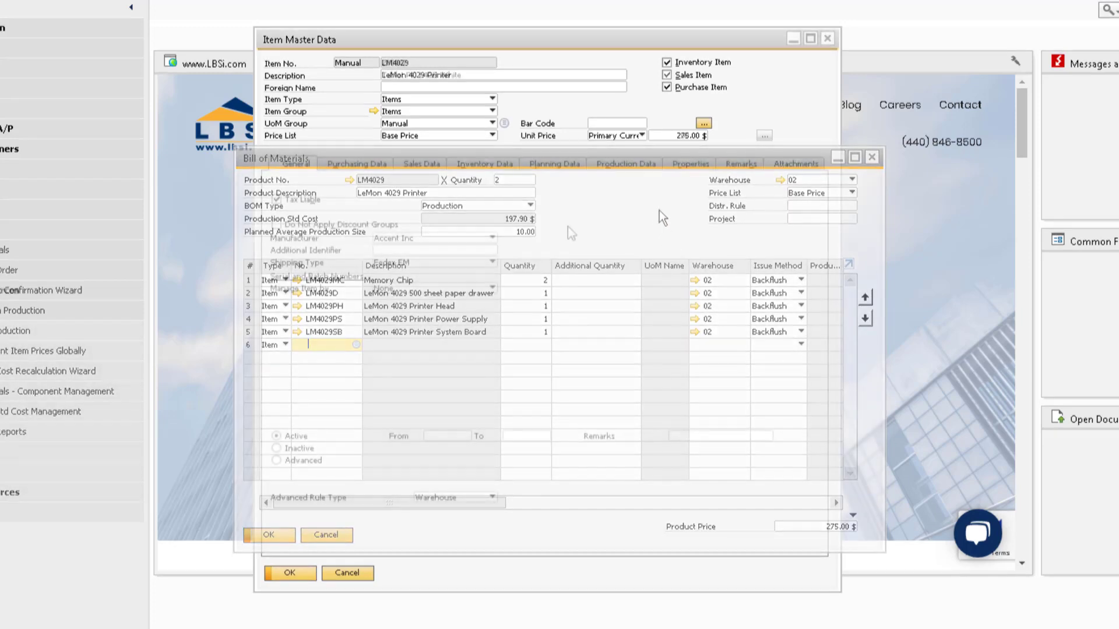
pyautogui.rightClick(568, 228)
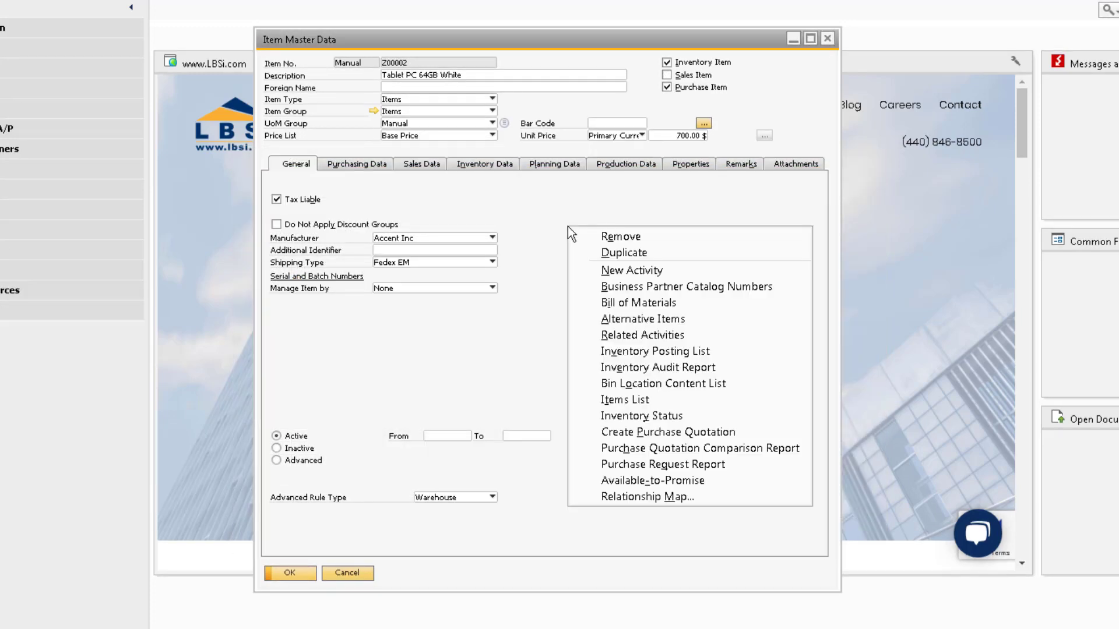
pyautogui.click(706, 319)
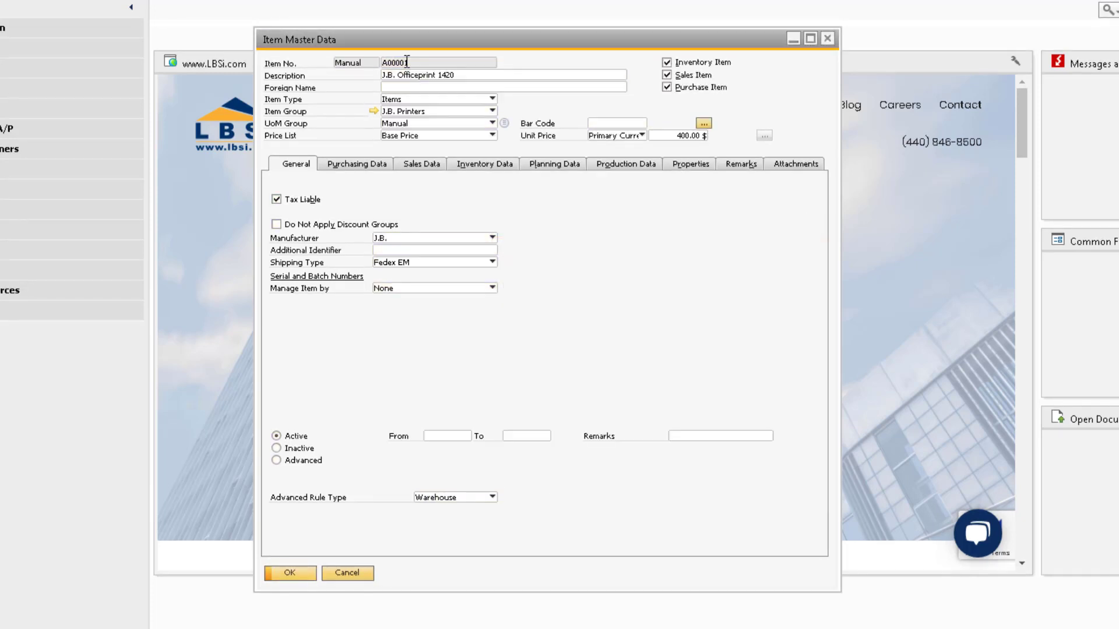
# Open A00001's alternative items, then Z00002's related phone call activity and its linked document.
pyautogui.rightClick(571, 222)
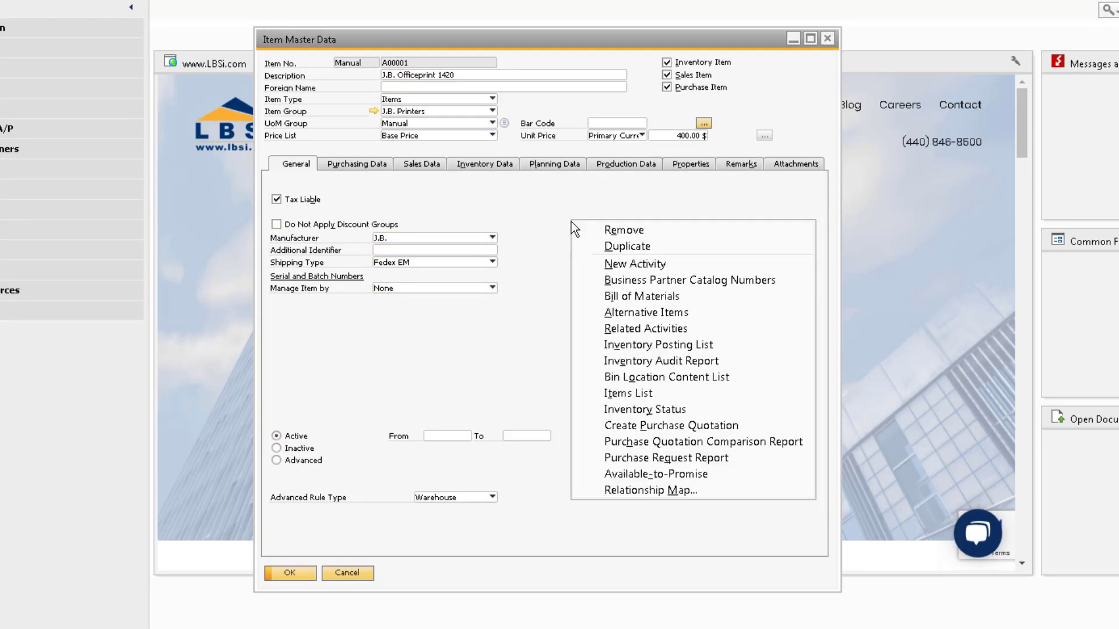
pyautogui.click(697, 308)
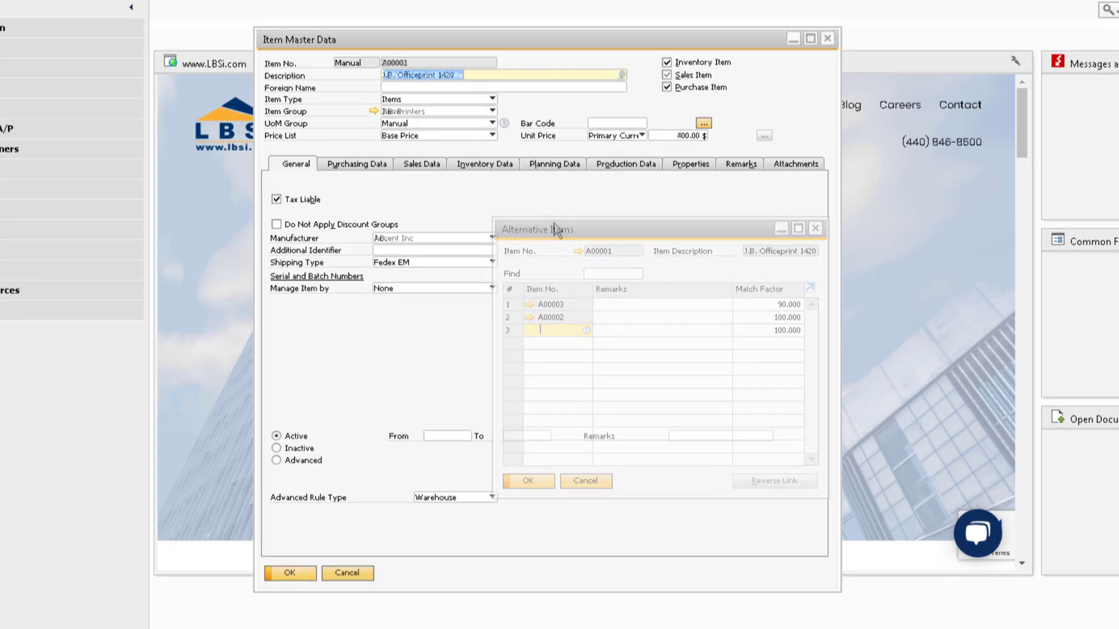
pyautogui.rightClick(554, 222)
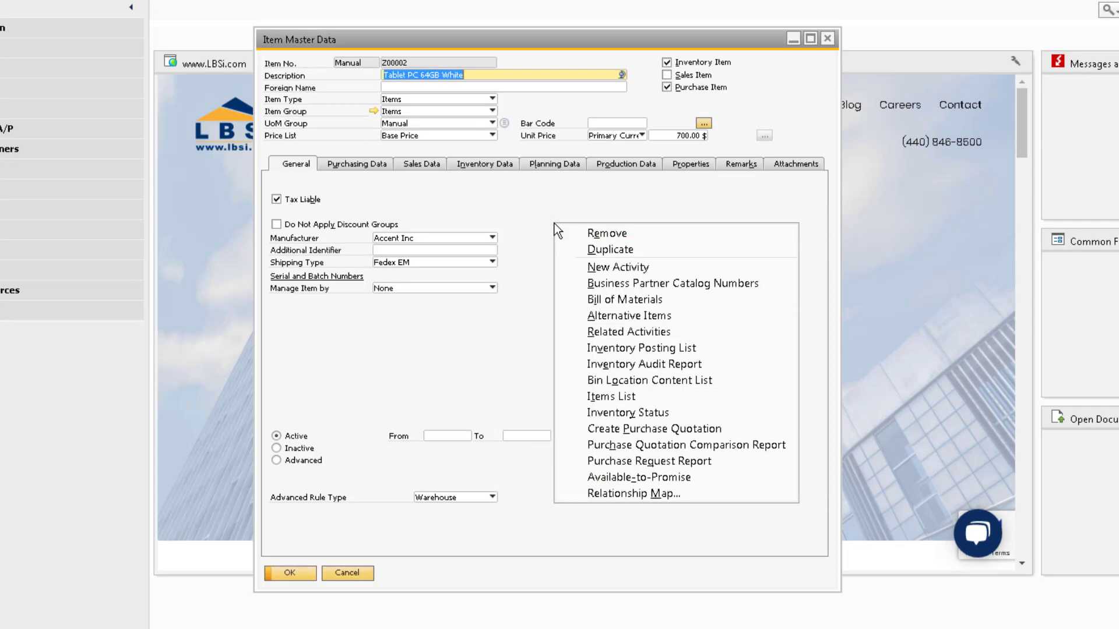
pyautogui.click(721, 332)
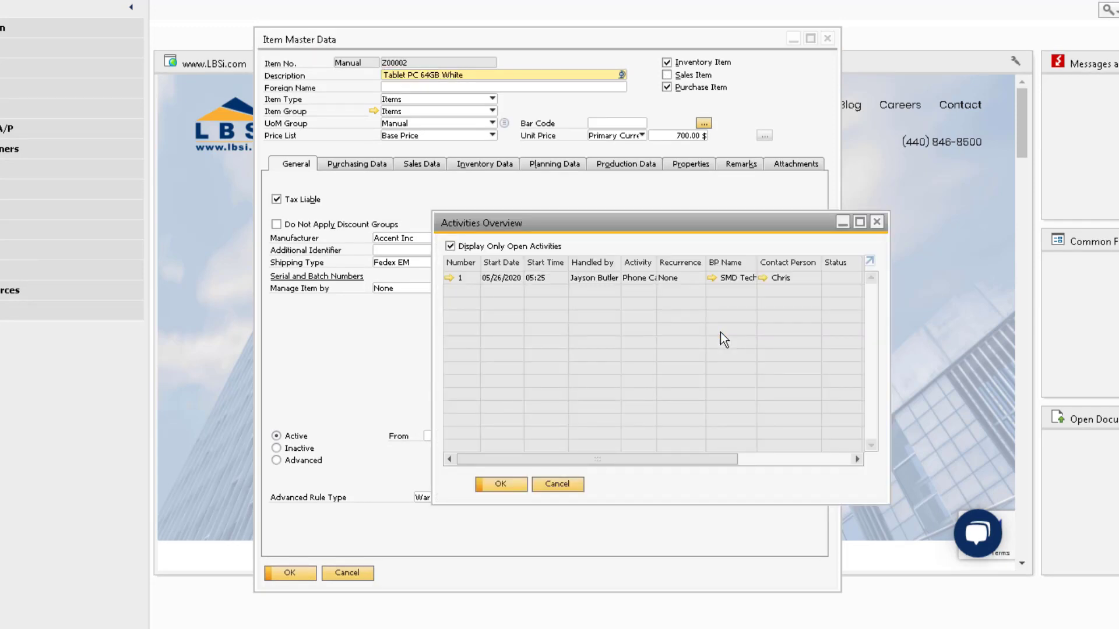
pyautogui.click(449, 278)
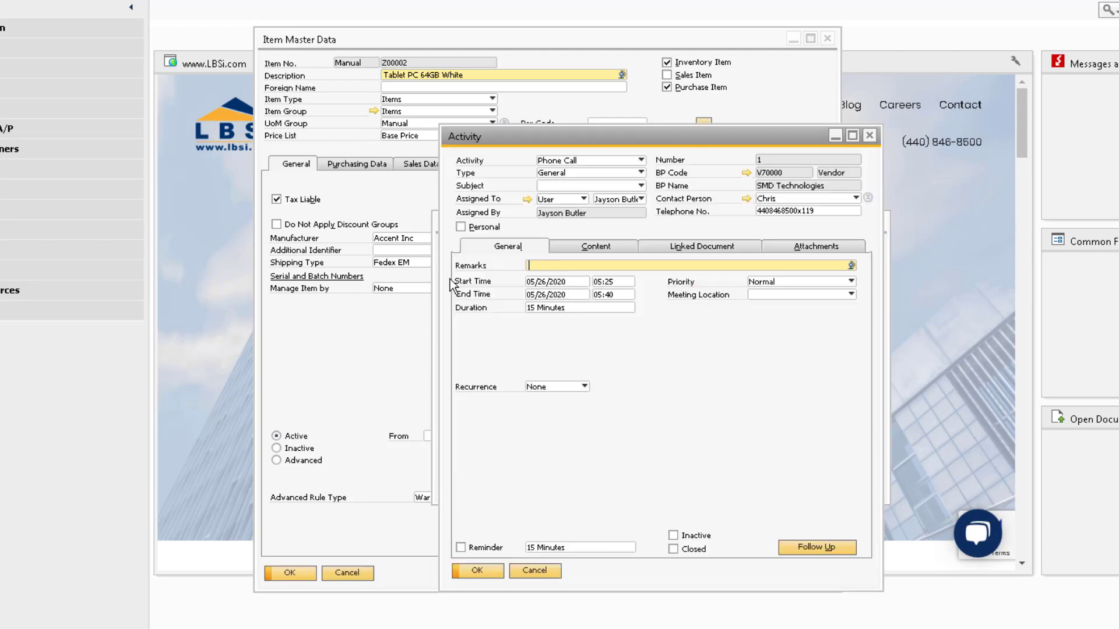
pyautogui.click(729, 253)
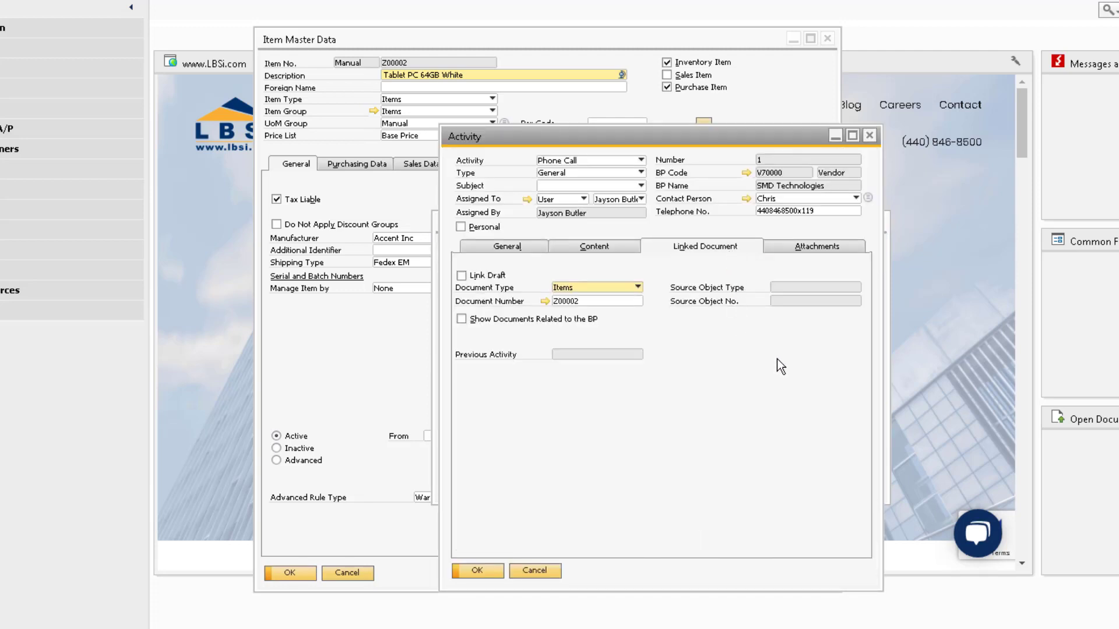
pyautogui.press('Escape')
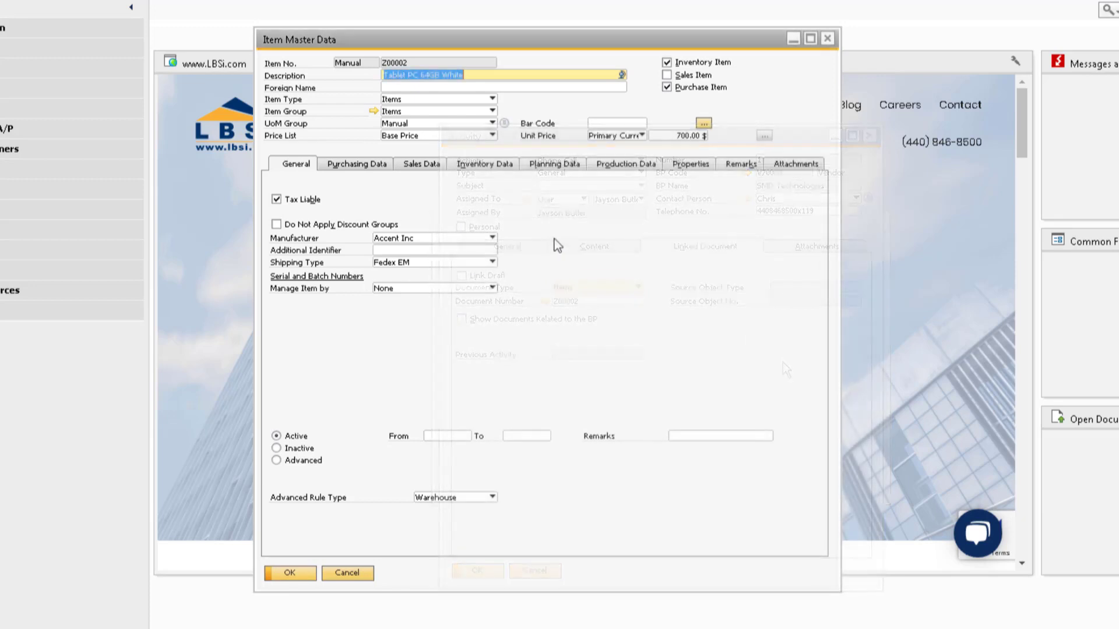
# Review and close the Inventory Posting List for Z00002 Tablet PC 64GB White.
pyautogui.rightClick(550, 225)
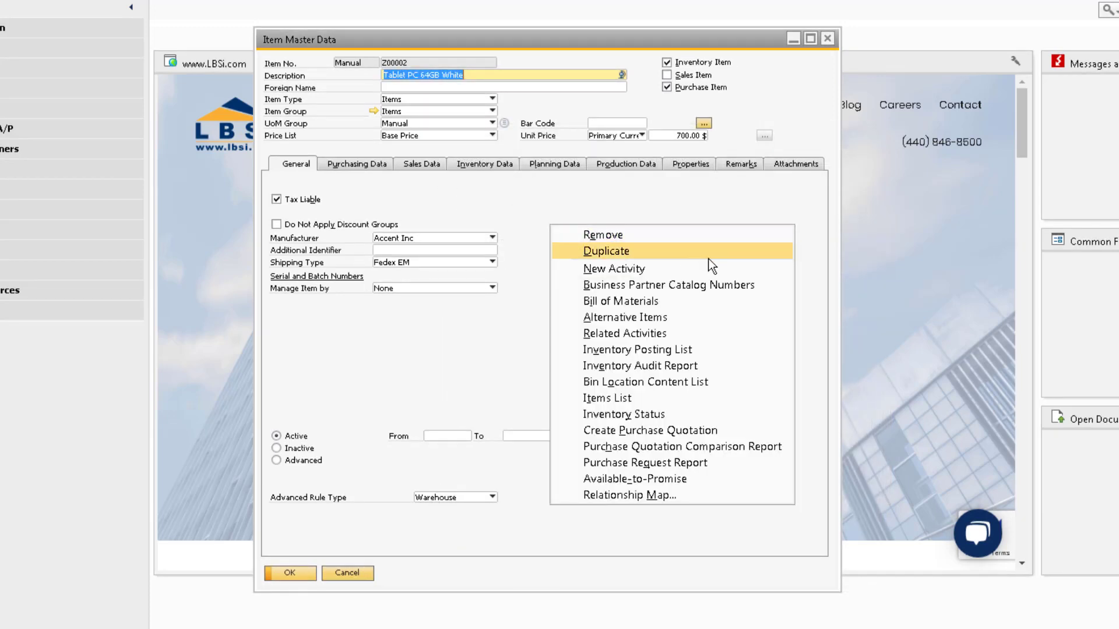
pyautogui.click(713, 349)
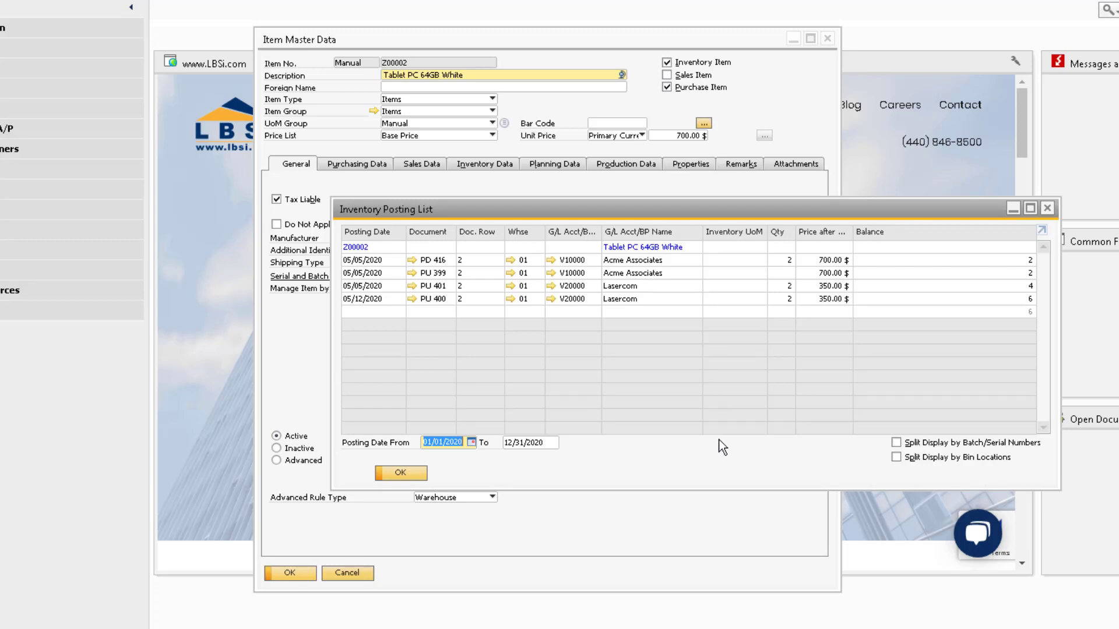
pyautogui.press('Escape')
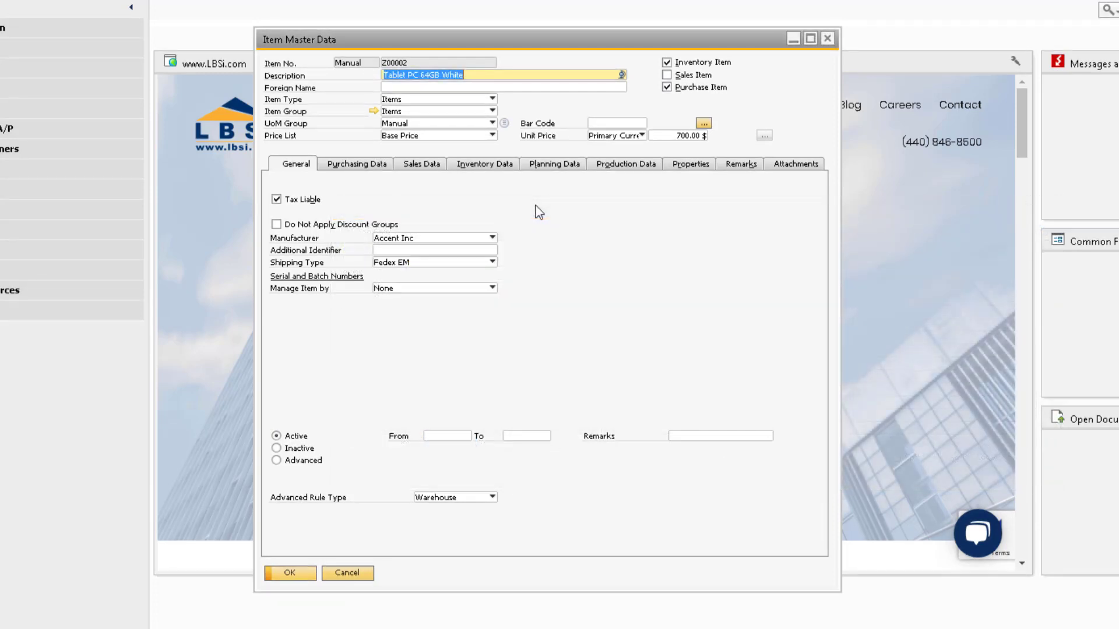
pyautogui.rightClick(536, 205)
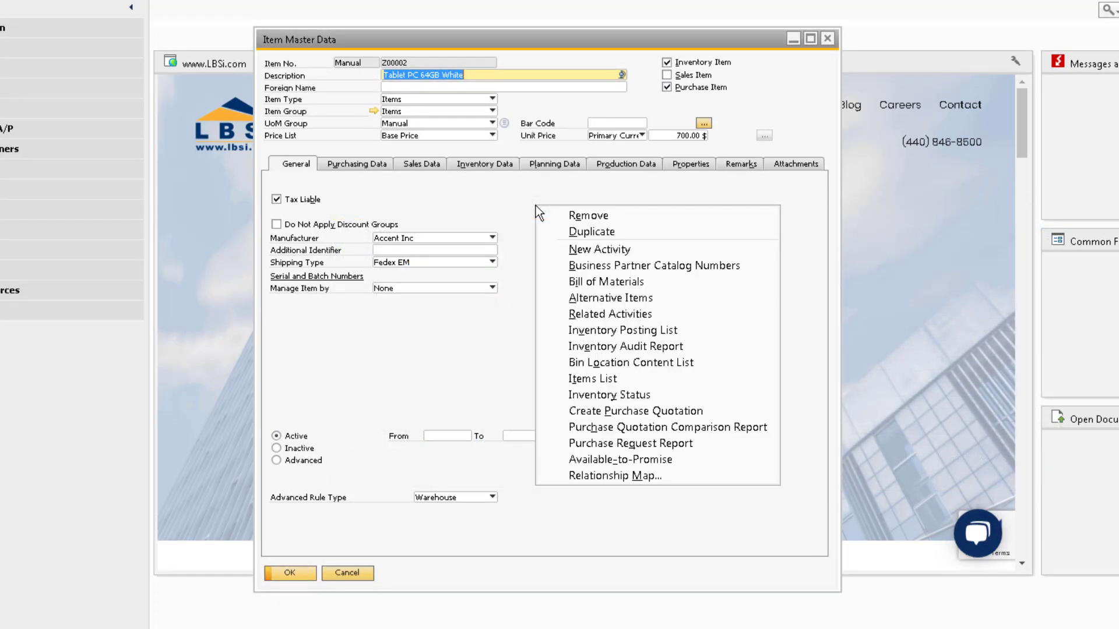
# Expand Z00002's inventory audit report, then view B10000's bin location contents and warehouse postings.
pyautogui.click(701, 344)
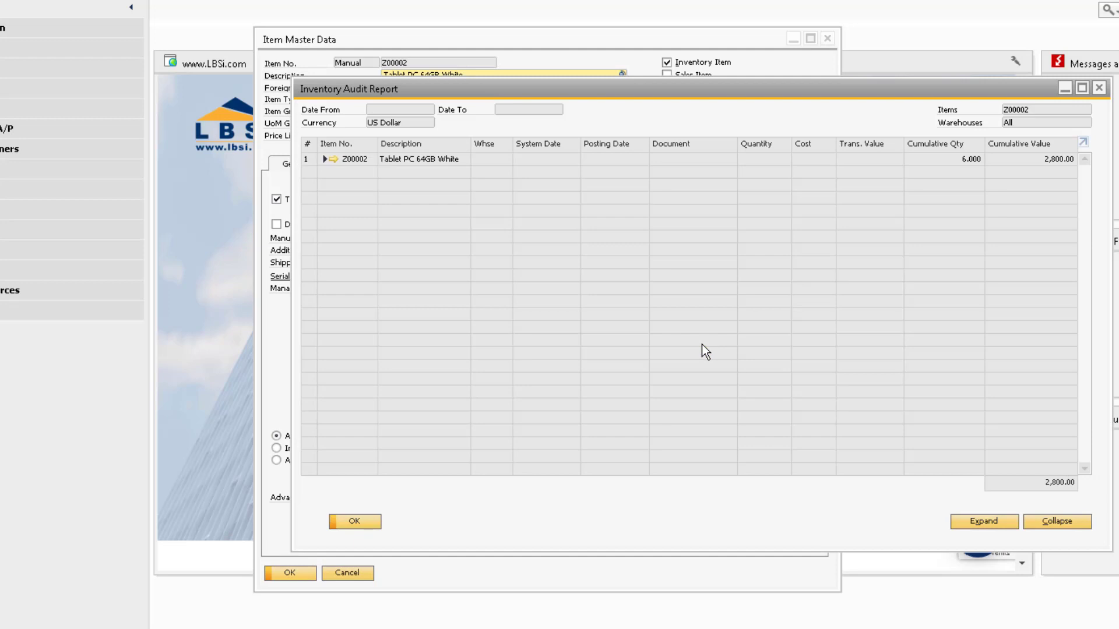
pyautogui.click(980, 522)
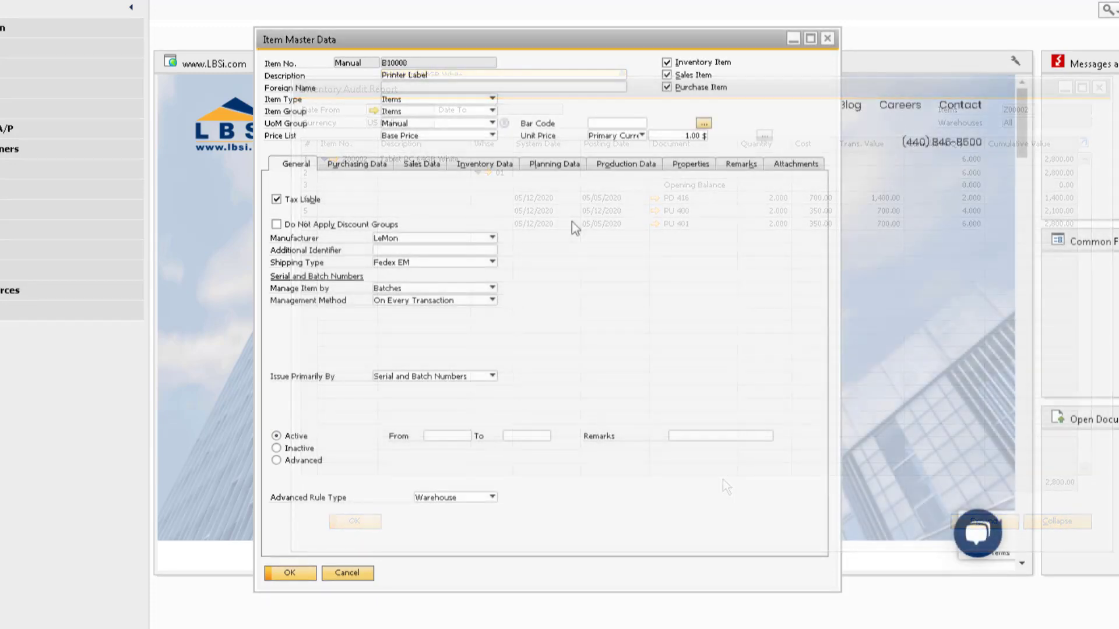
pyautogui.rightClick(572, 221)
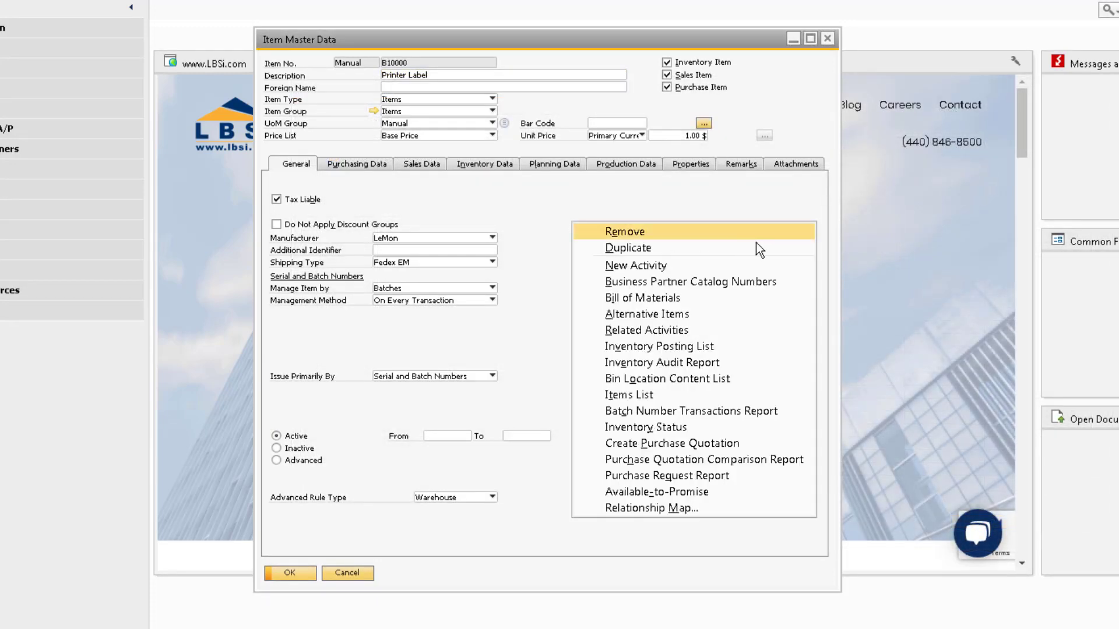
pyautogui.click(758, 379)
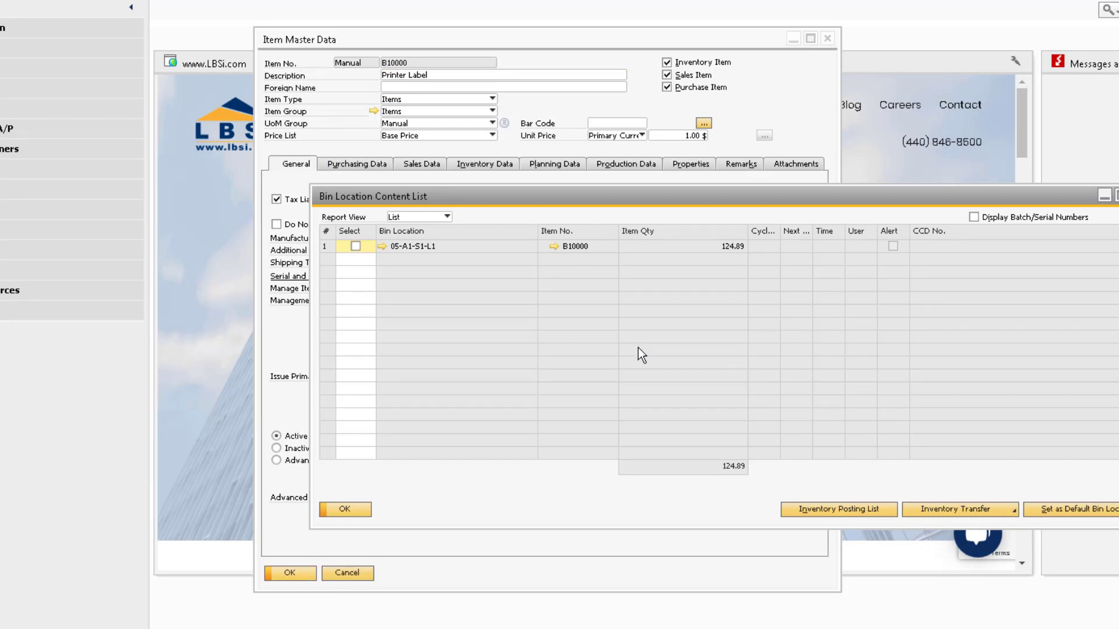
pyautogui.click(354, 246)
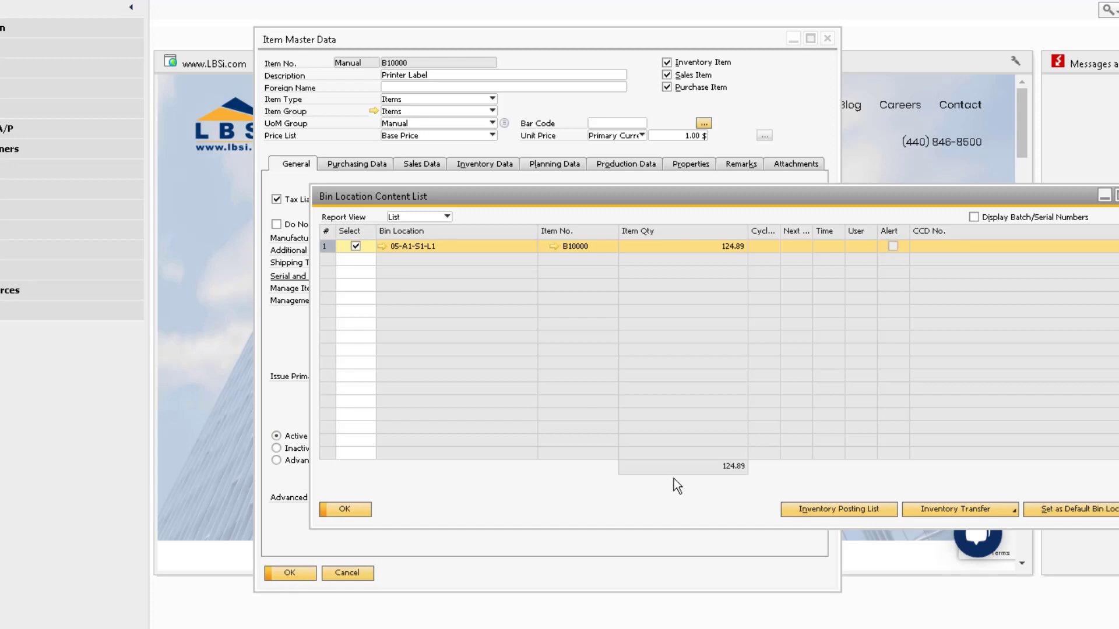
pyautogui.click(885, 508)
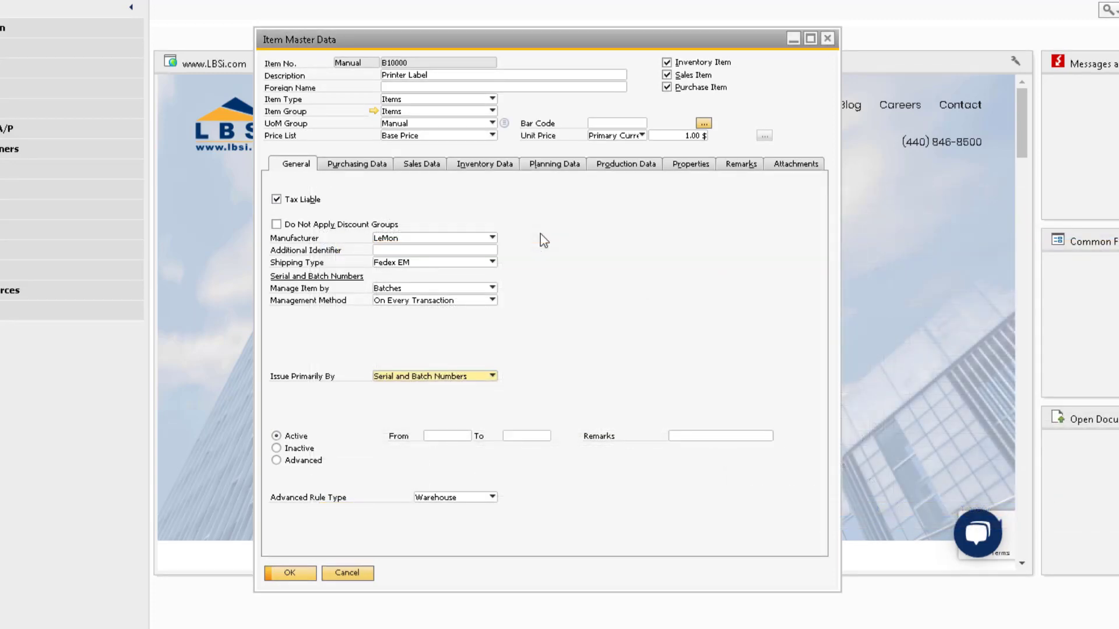
pyautogui.rightClick(540, 233)
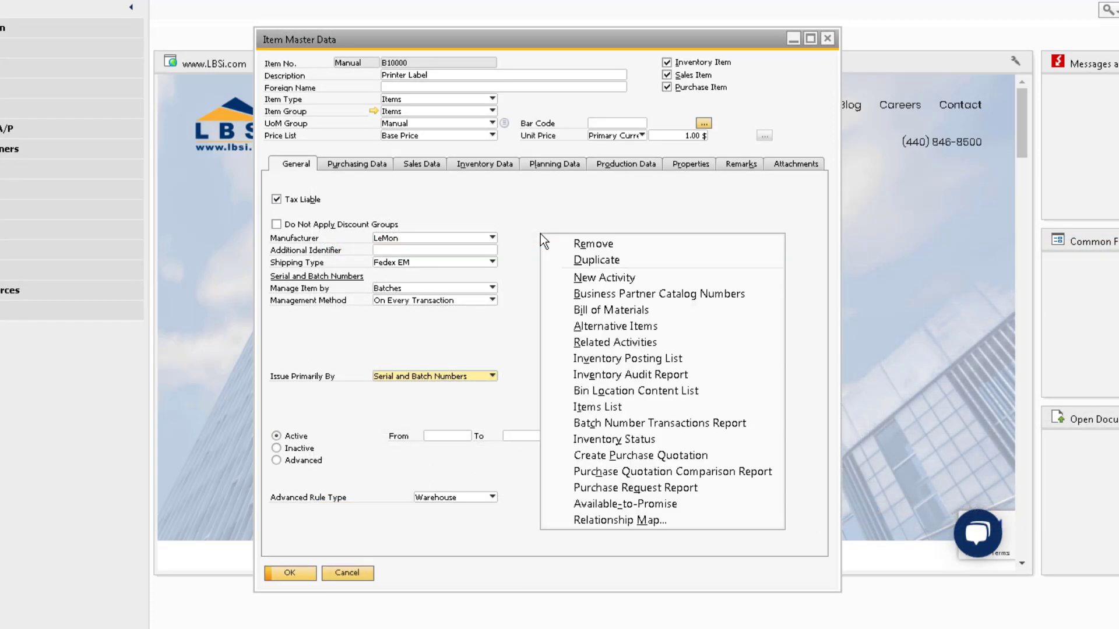
pyautogui.click(731, 409)
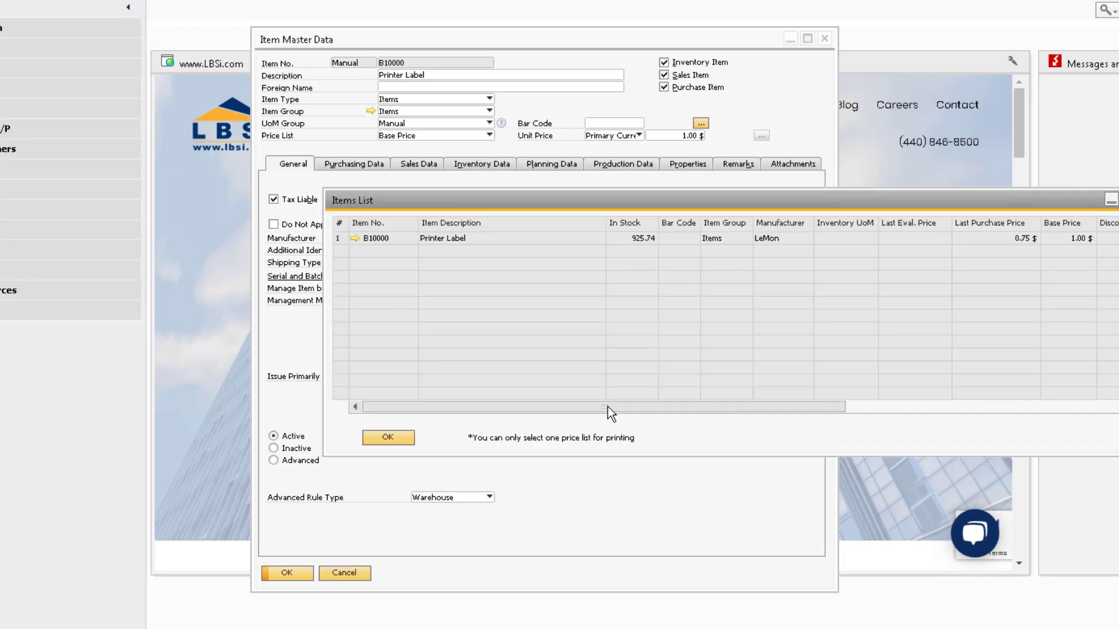
pyautogui.moveTo(467, 409)
pyautogui.mouseDown()
pyautogui.moveTo(795, 420)
pyautogui.moveTo(774, 435)
pyautogui.mouseUp()
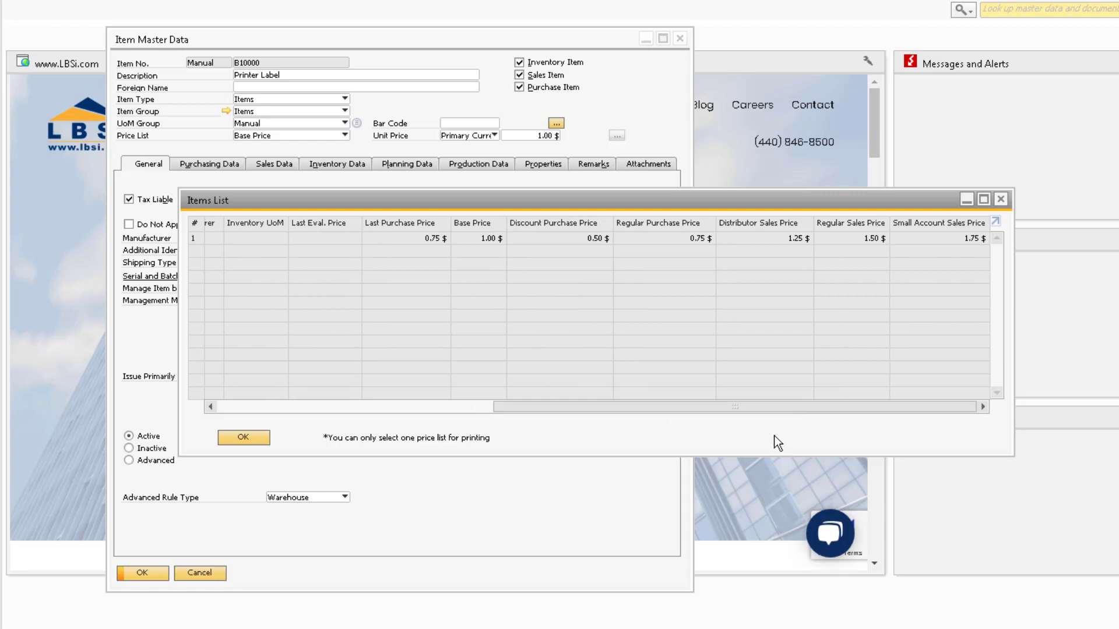
pyautogui.press('Escape')
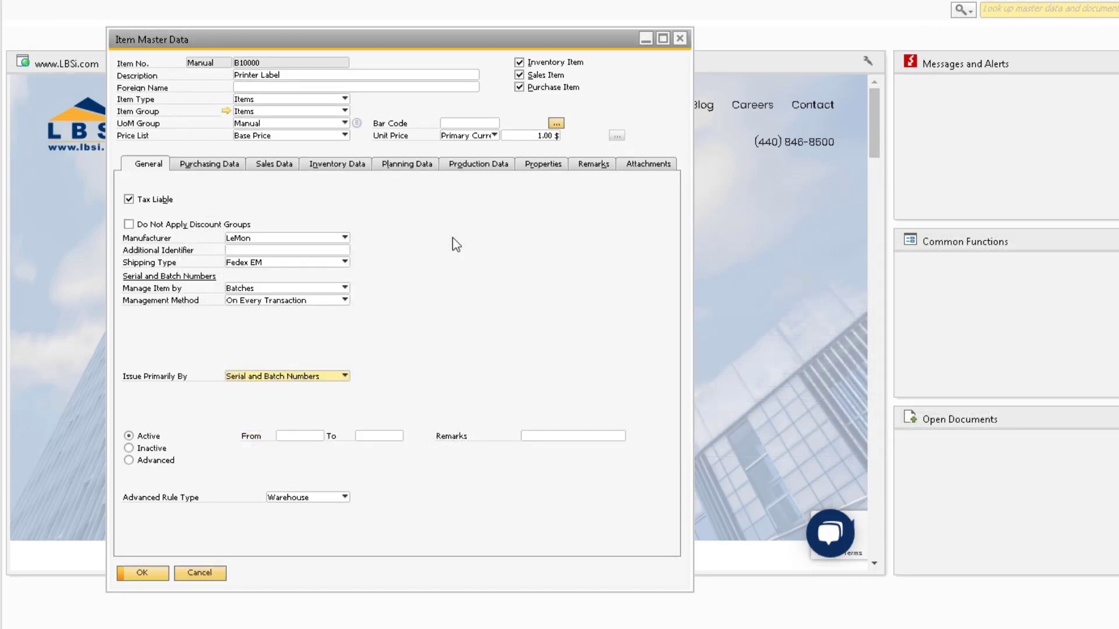
pyautogui.rightClick(453, 240)
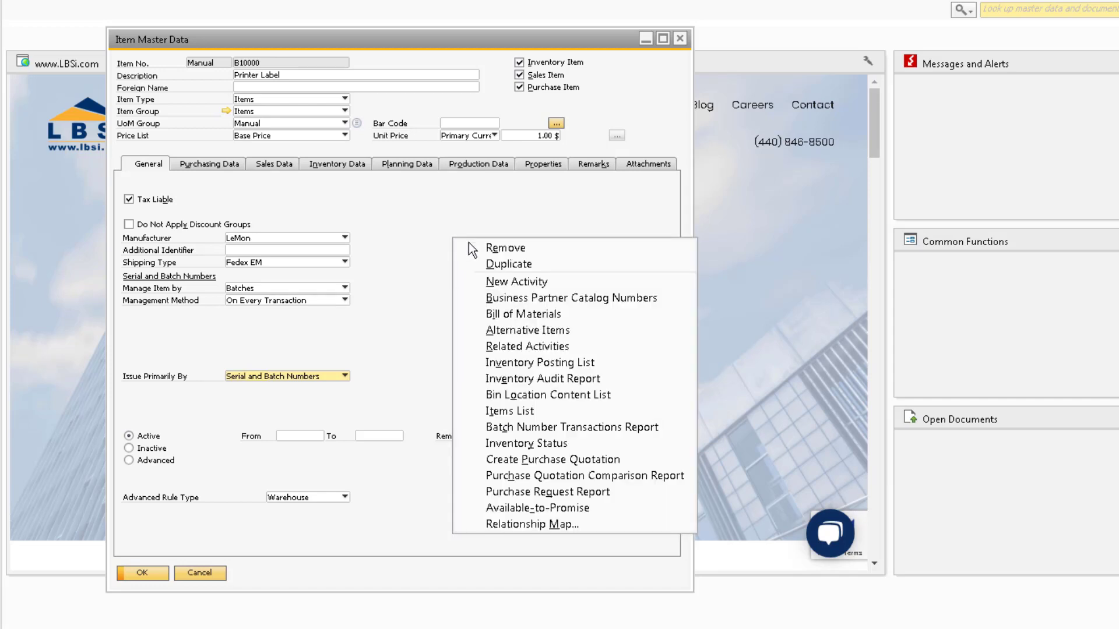
pyautogui.click(669, 428)
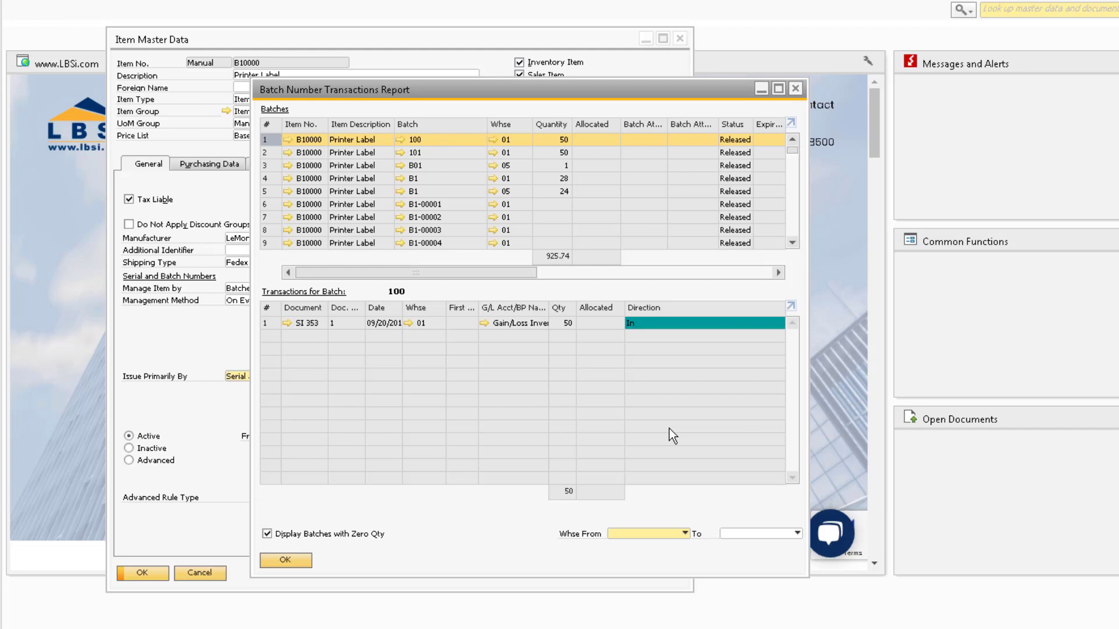
pyautogui.scroll(-5, 447, 191)
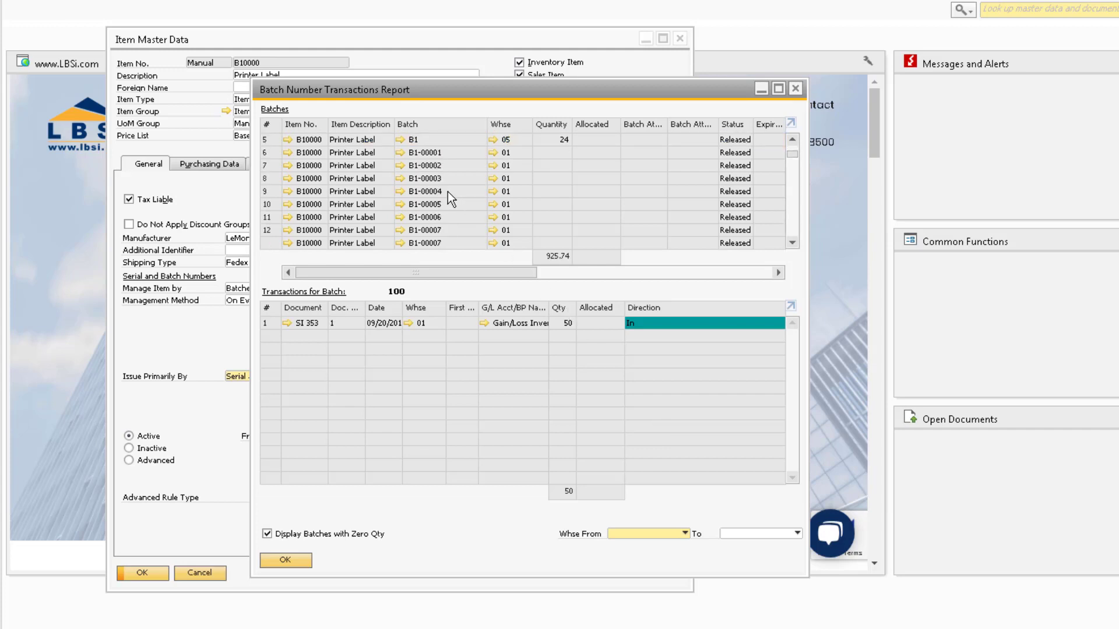
pyautogui.click(279, 194)
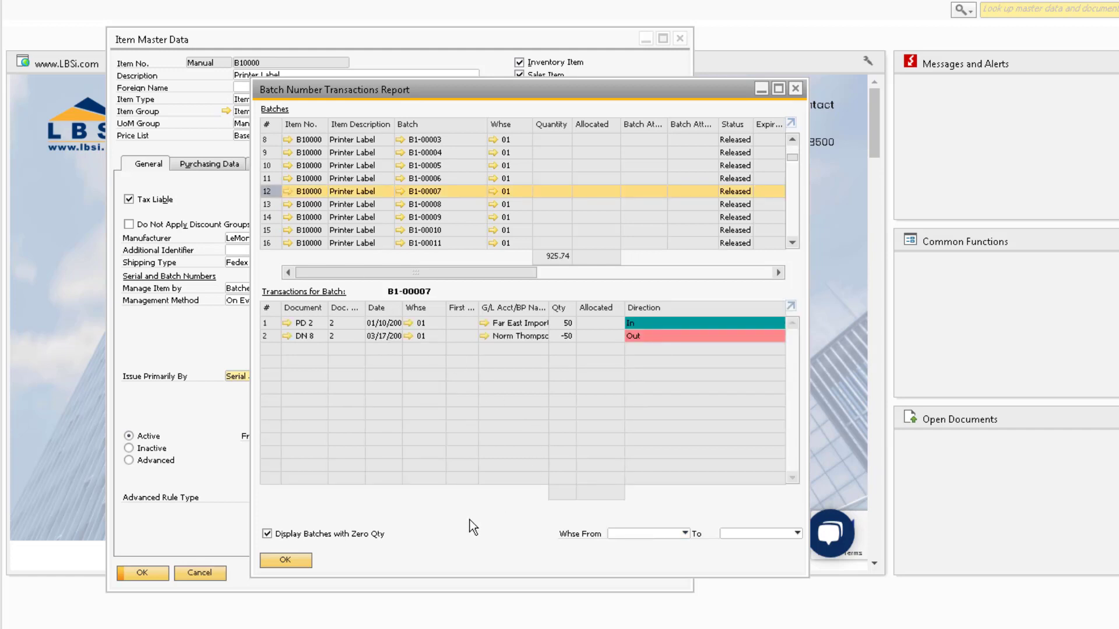
pyautogui.press('Return')
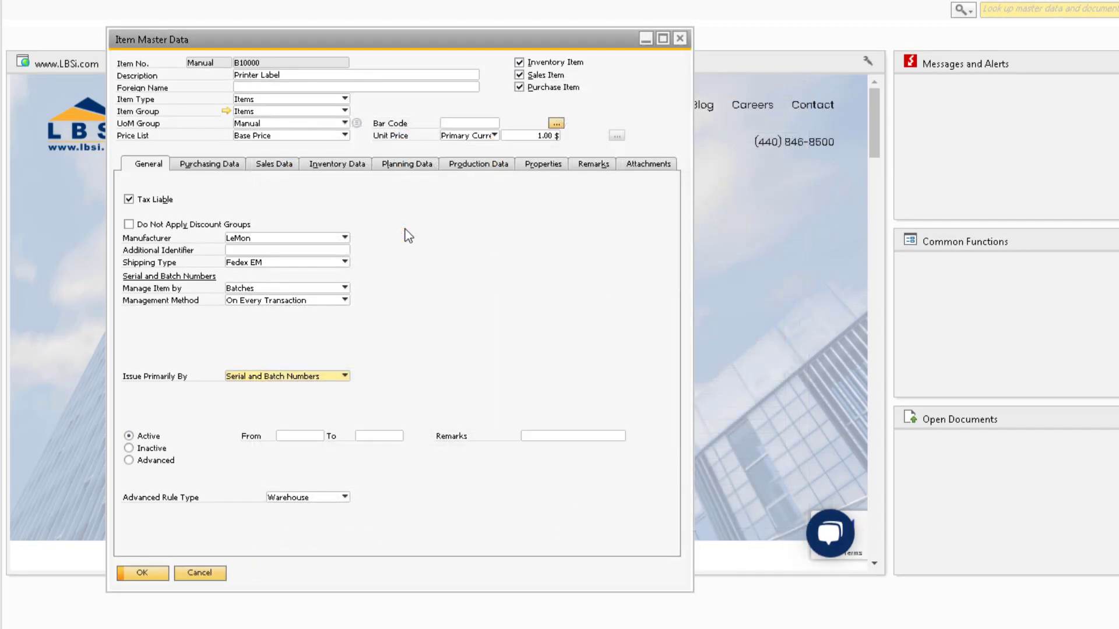
# Drill from the item's inventory status into its committing sales order and select the Printer Label line.
pyautogui.rightClick(404, 229)
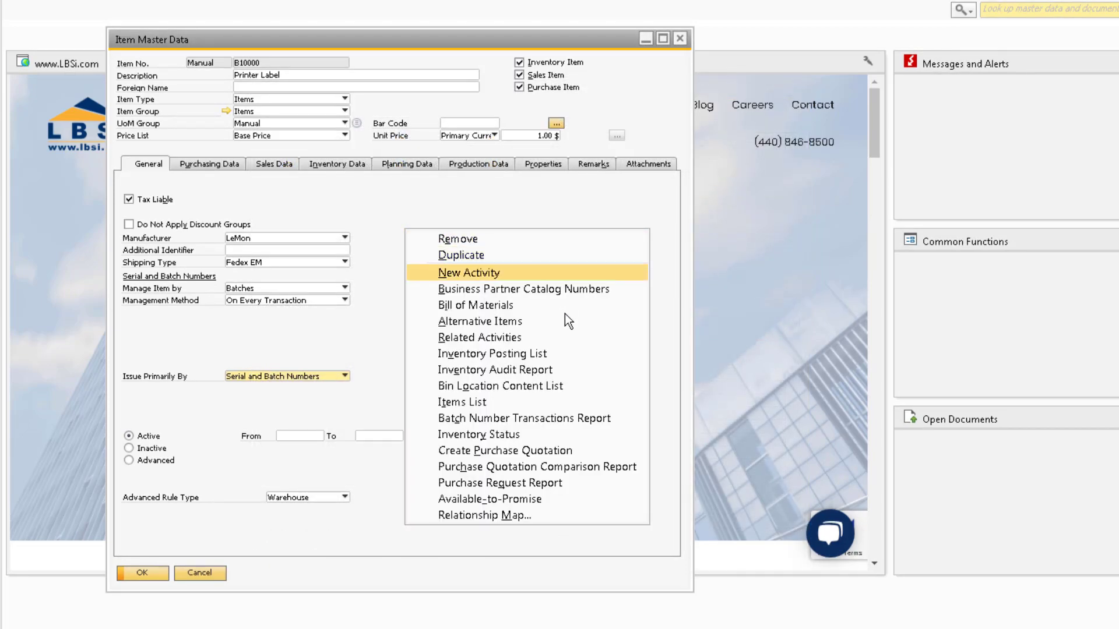
pyautogui.click(569, 437)
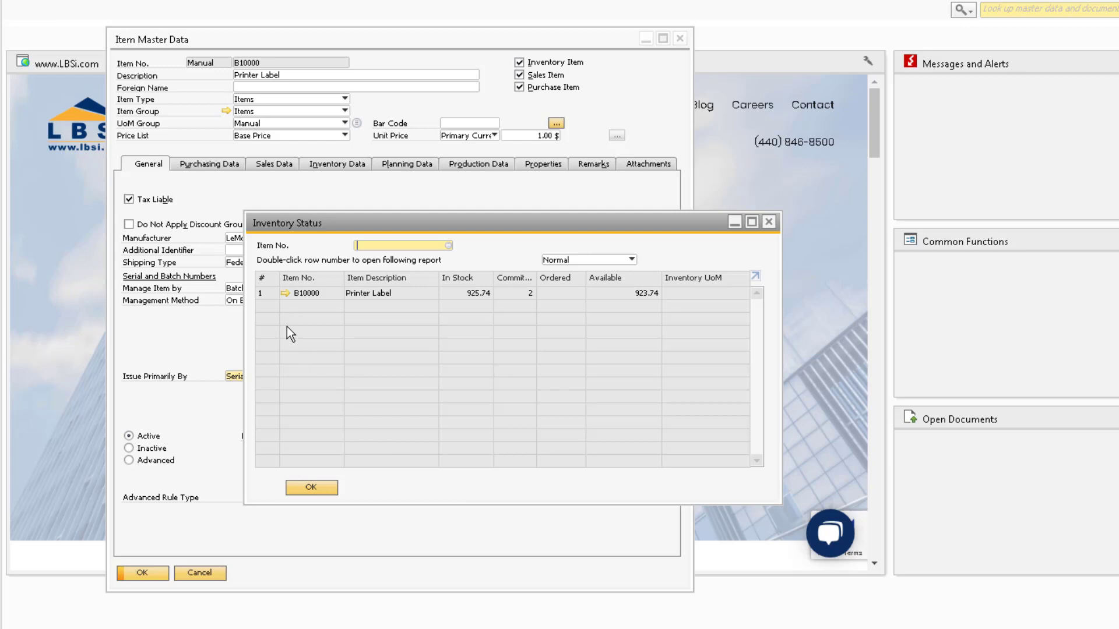
pyautogui.doubleClick(265, 290)
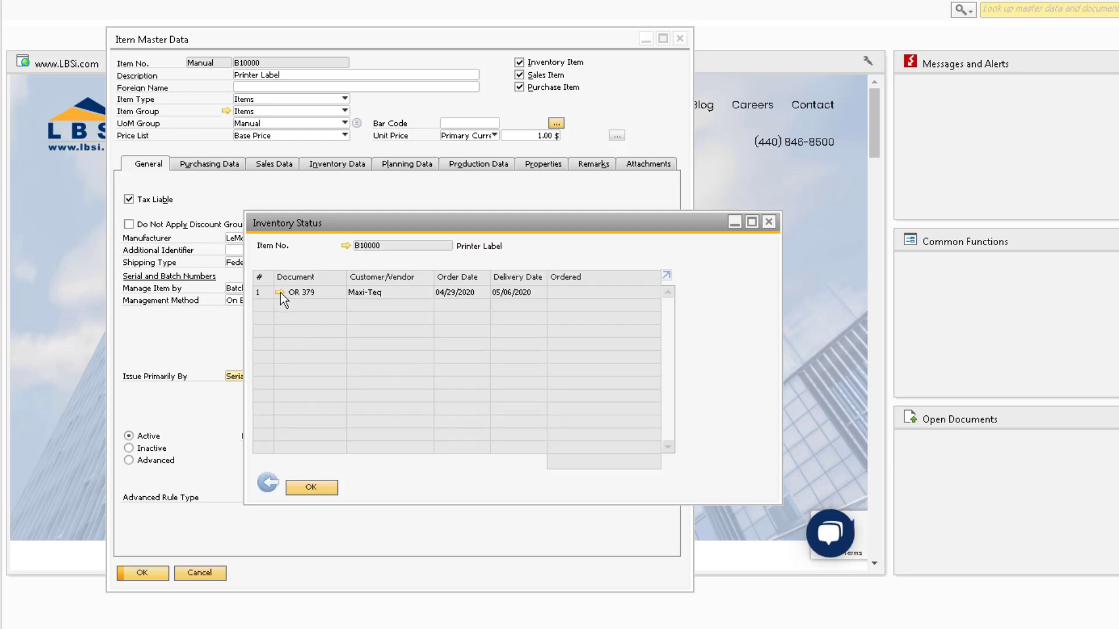
pyautogui.click(280, 292)
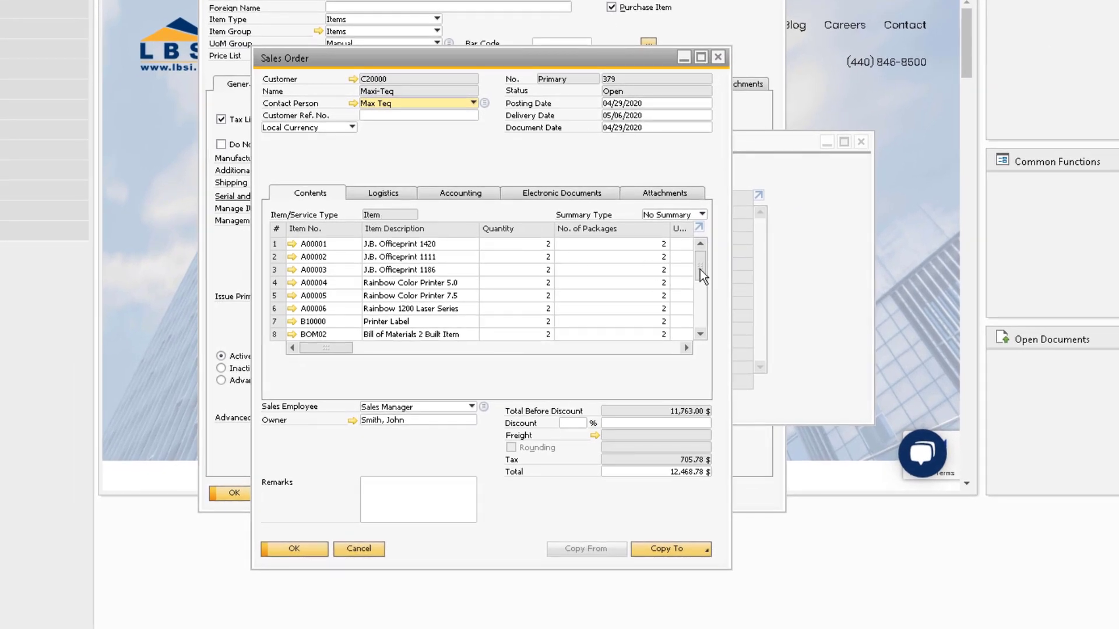
pyautogui.scroll(-2, 700, 268)
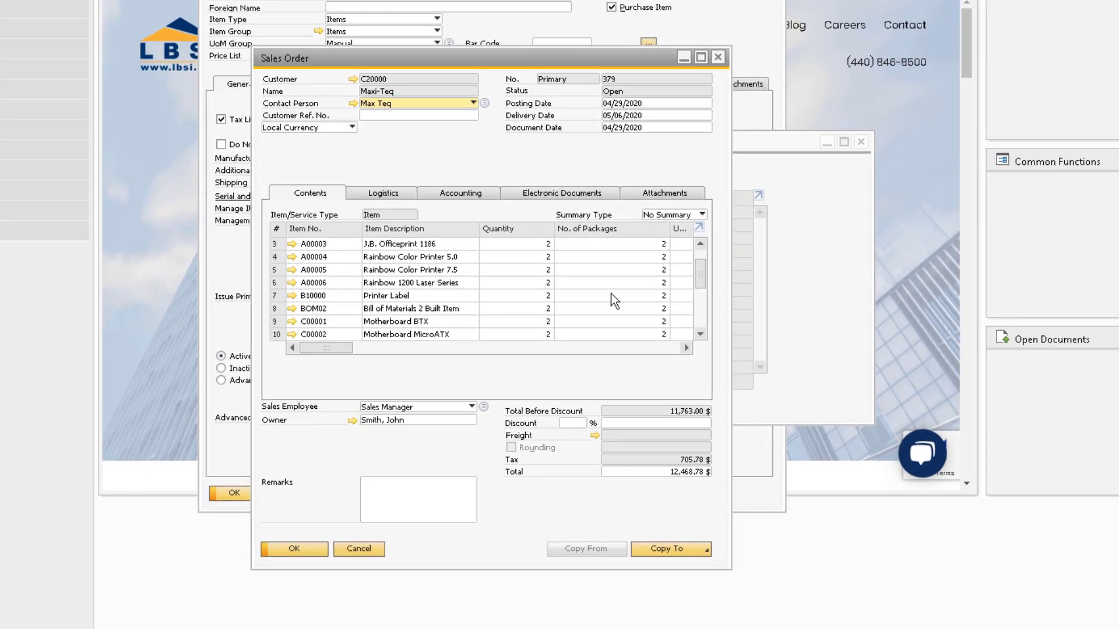
pyautogui.click(276, 296)
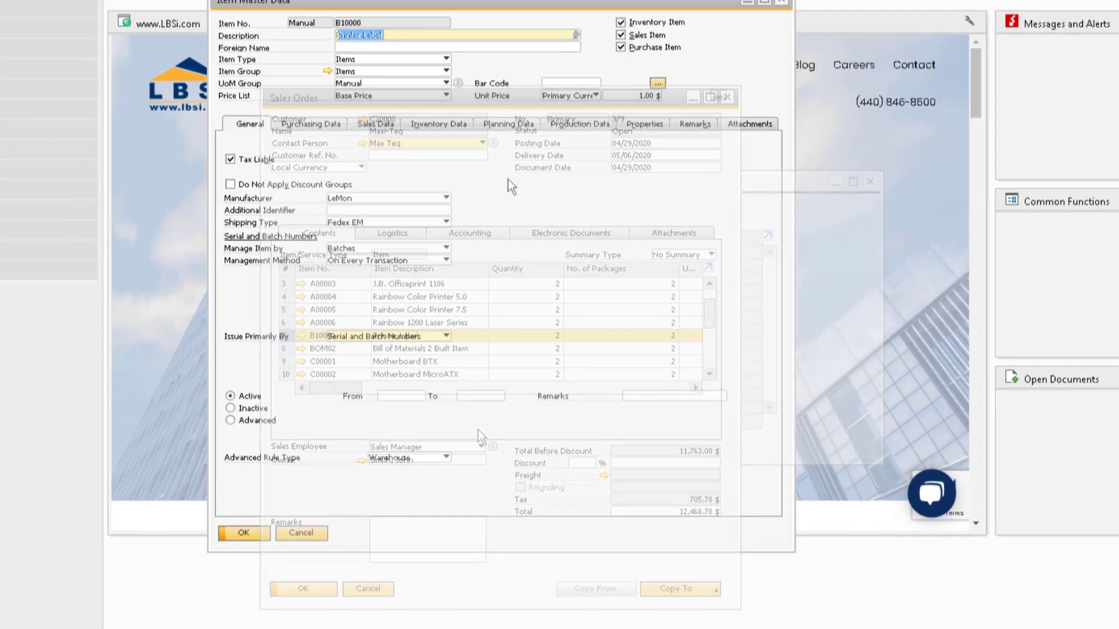
# Start a purchase quotation for Printer Label with required date 6/25, quantity 10, valid until 6/10.
pyautogui.rightClick(517, 219)
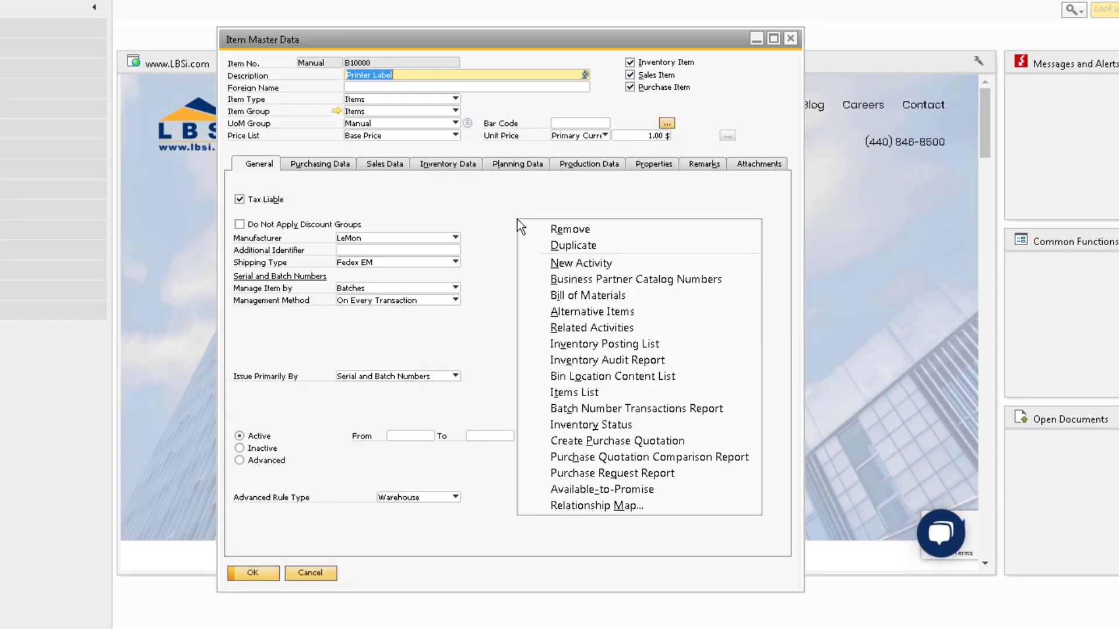
pyautogui.click(695, 442)
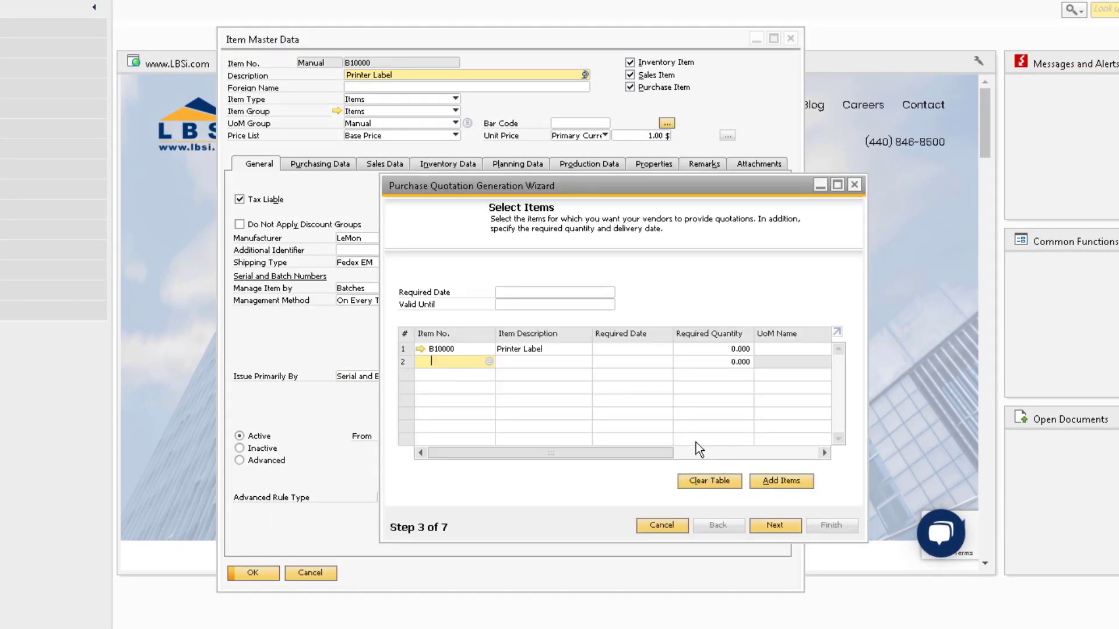
pyautogui.click(632, 349)
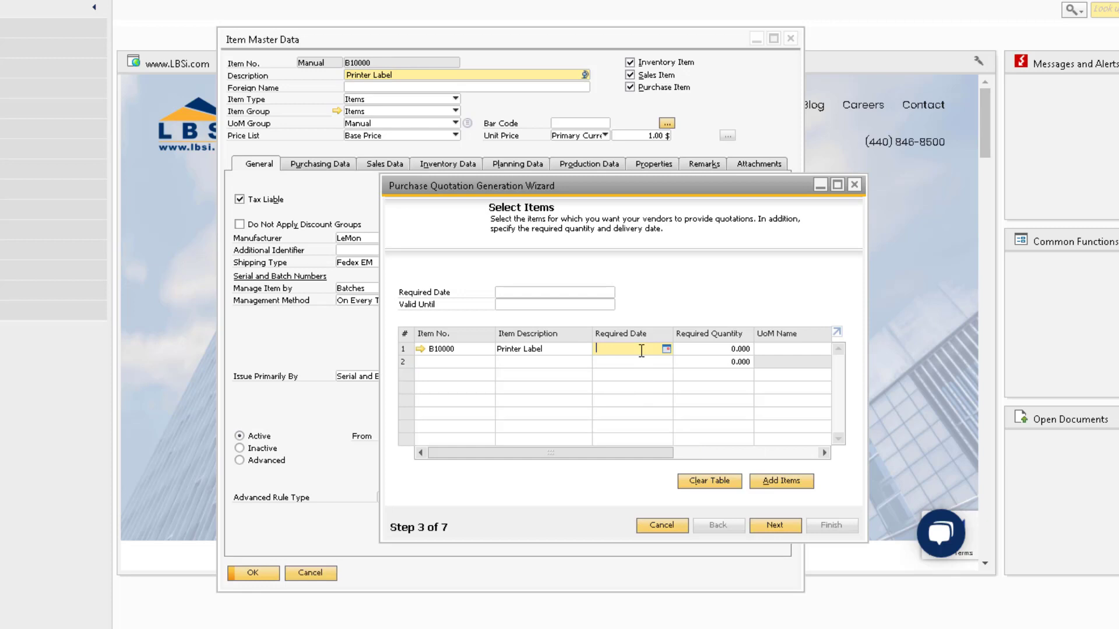
pyautogui.write('6/25')
pyautogui.press('Tab')
pyautogui.write('10')
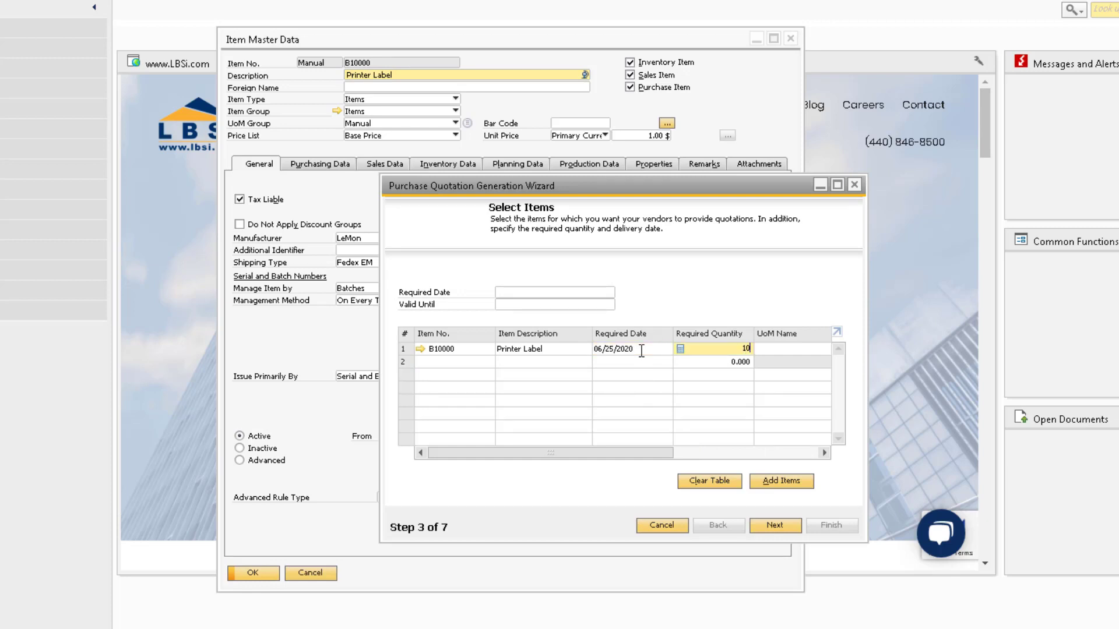
pyautogui.press('Tab')
pyautogui.moveTo(590, 453); pyautogui.dragTo(746, 463)
pyautogui.click(761, 352)
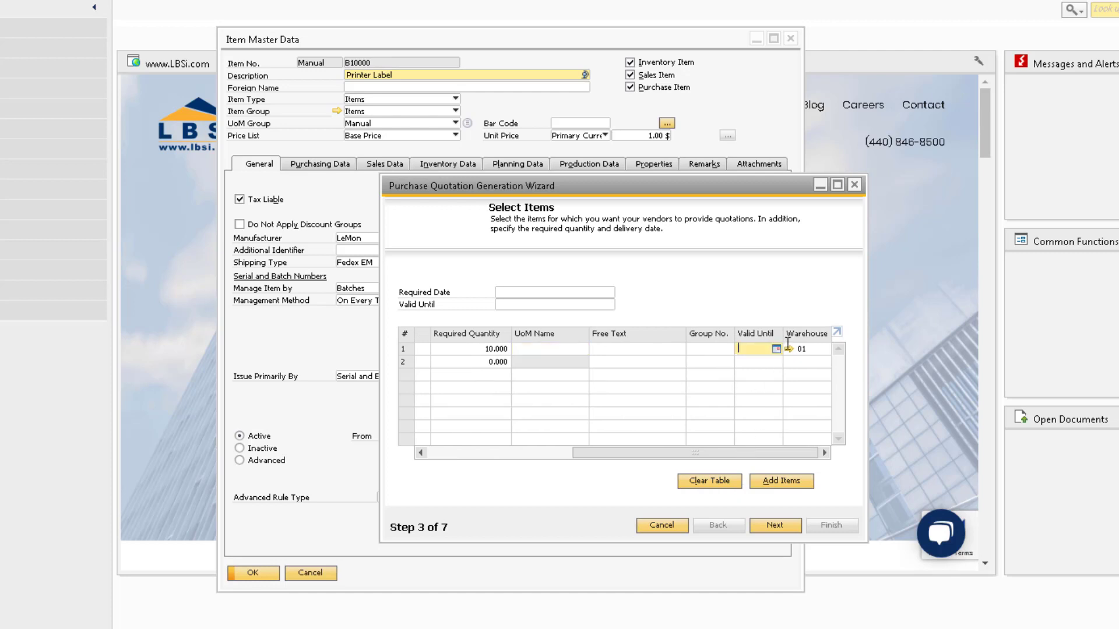
pyautogui.write('6/10')
pyautogui.press('Tab')
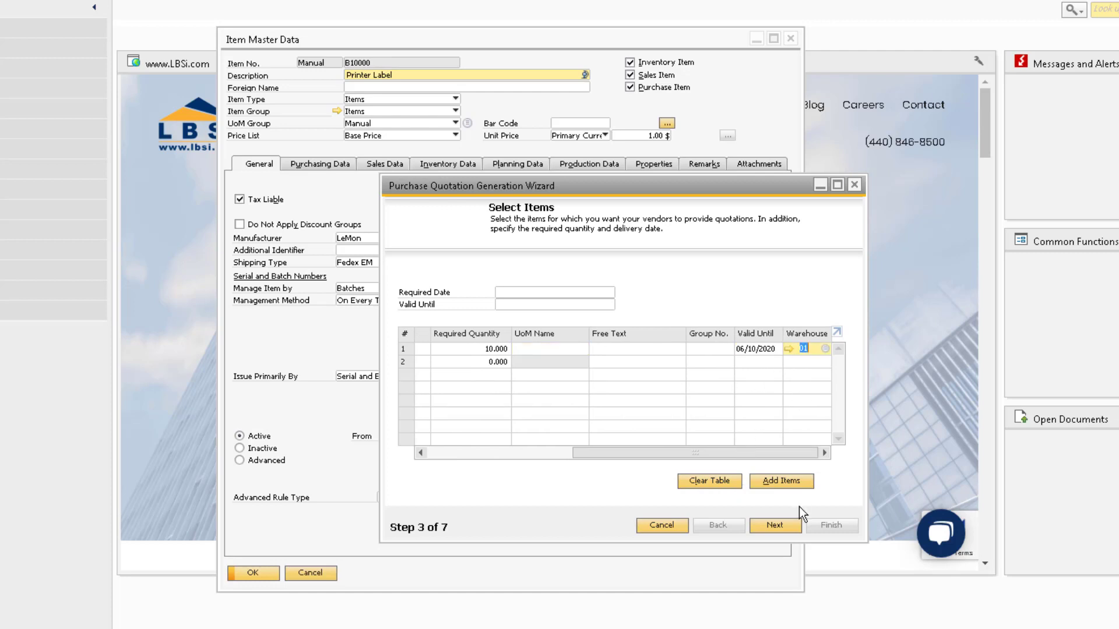
# Advance the quotation wizard to its execute options and open the Purchase Quotation Comparison Report.
pyautogui.click(776, 524)
pyautogui.click(776, 523)
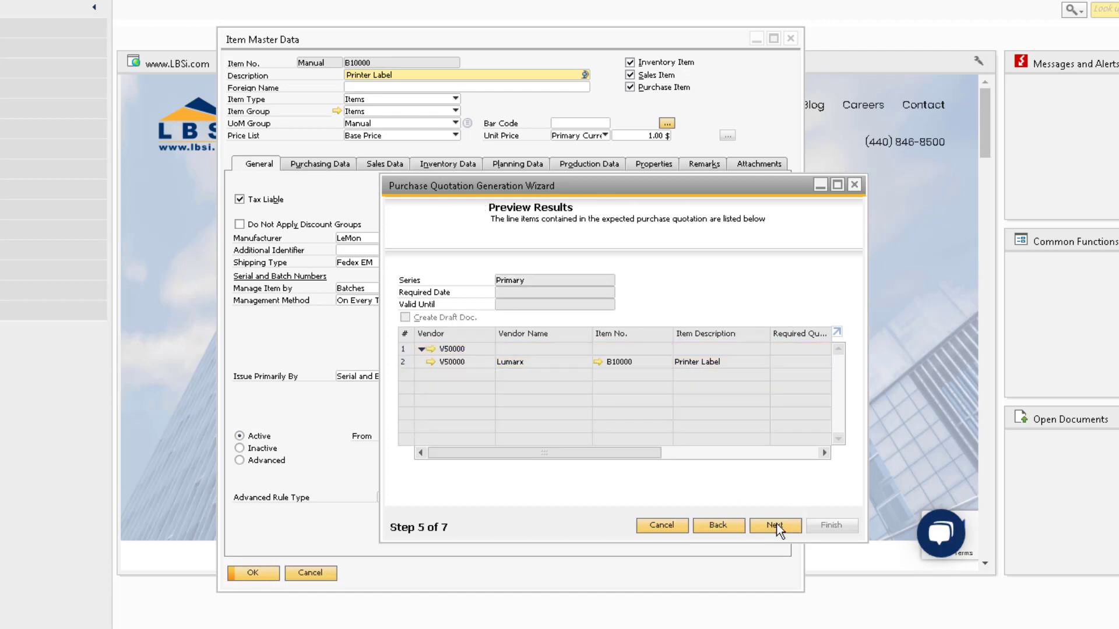
pyautogui.click(776, 524)
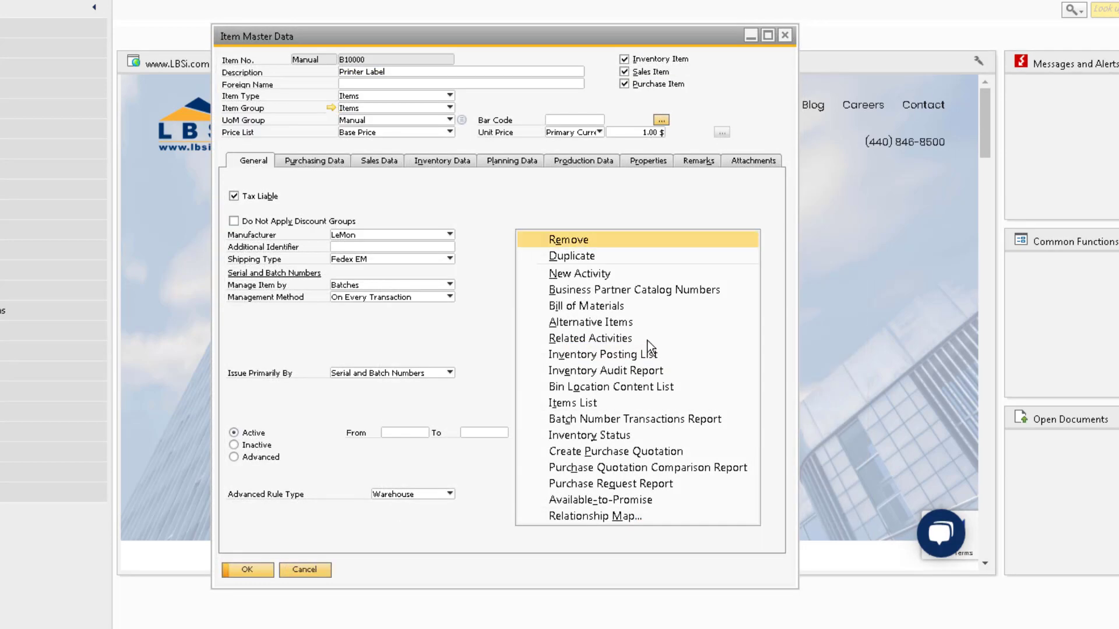
pyautogui.click(699, 467)
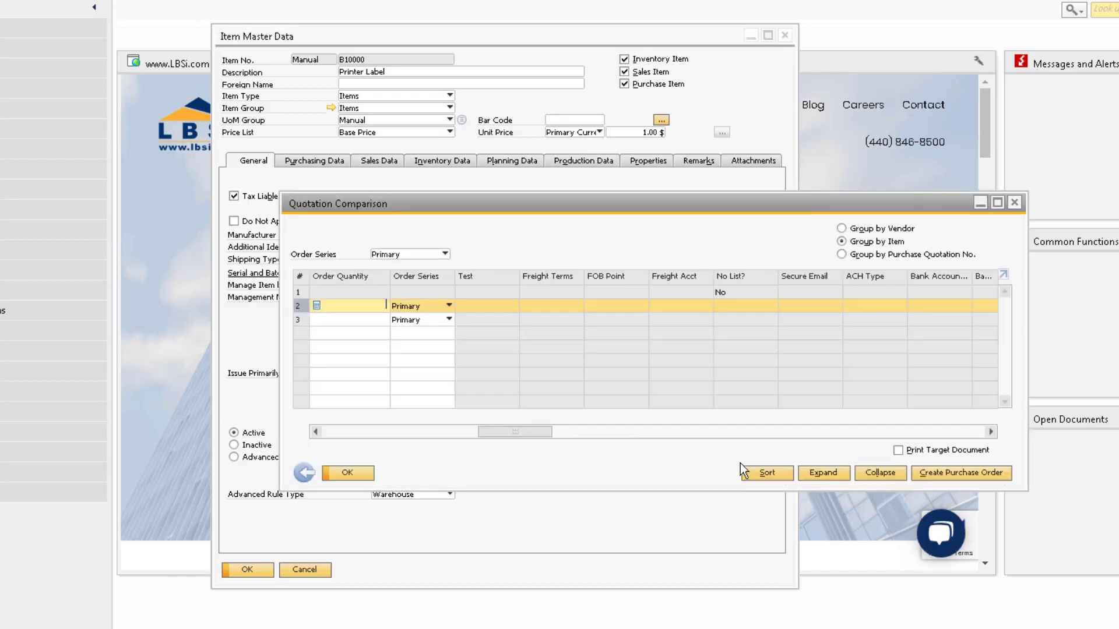
pyautogui.moveTo(527, 432); pyautogui.dragTo(343, 428)
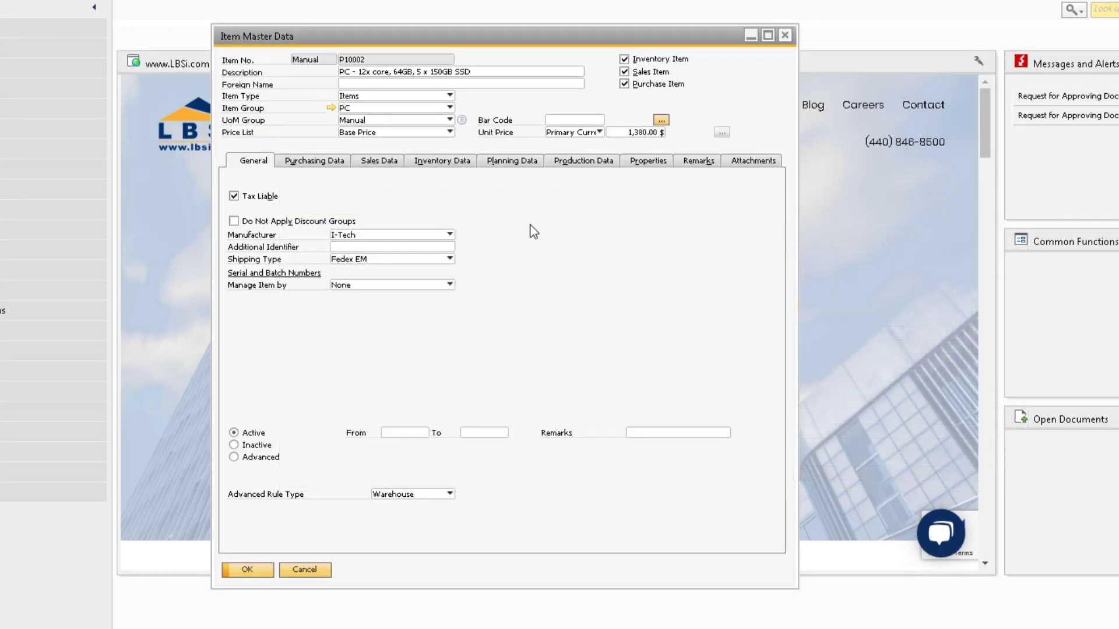
# Open the Purchase Request Report for P10002 and set vendor V10000 on the request line.
pyautogui.rightClick(530, 224)
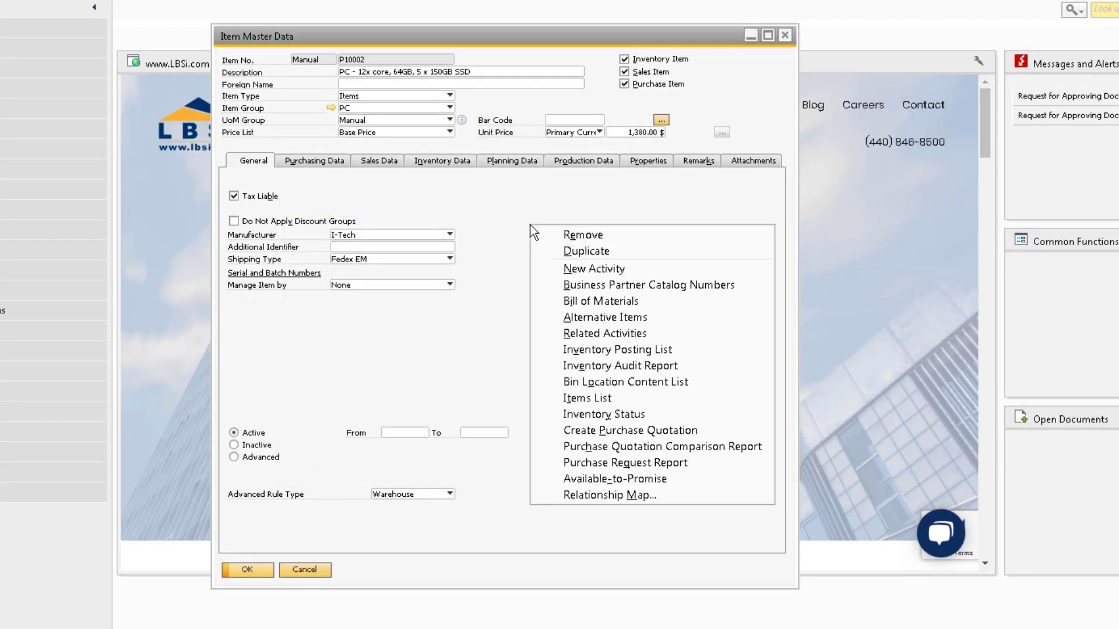
pyautogui.click(702, 463)
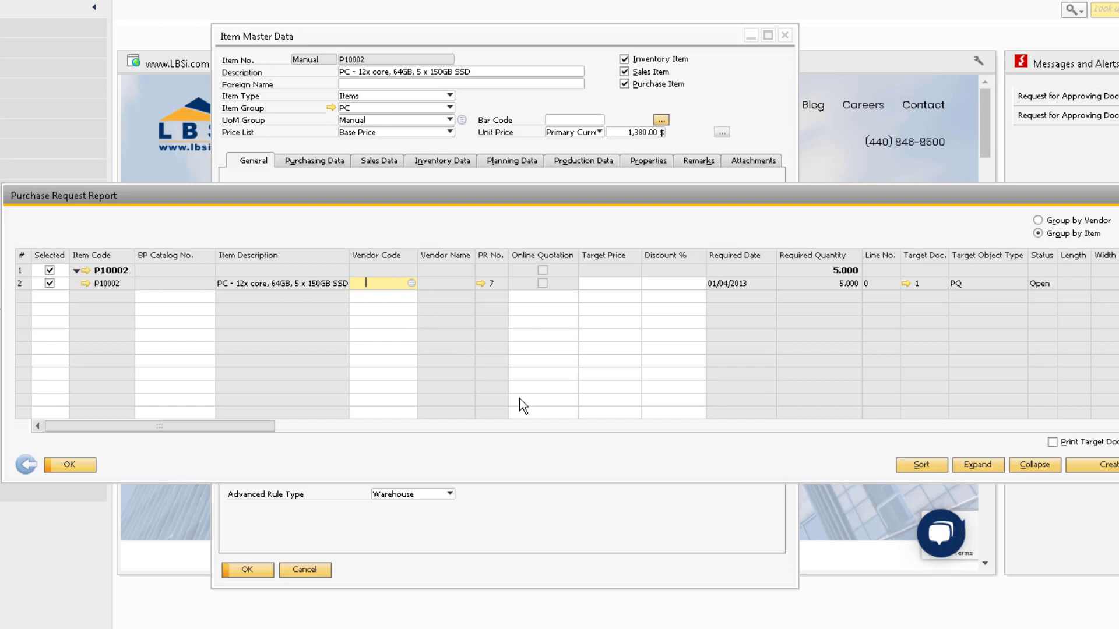
pyautogui.press('Tab')
pyautogui.press('Return')
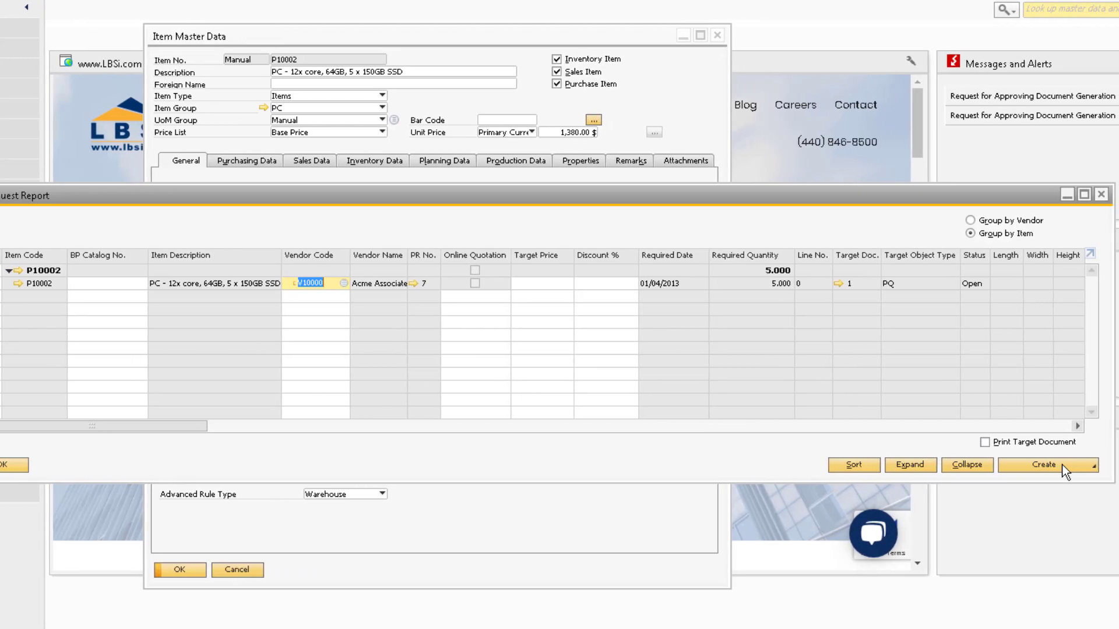
# Create purchase order 415 from the request, then check the item's available-to-promise.
pyautogui.click(1062, 465)
pyautogui.click(1054, 494)
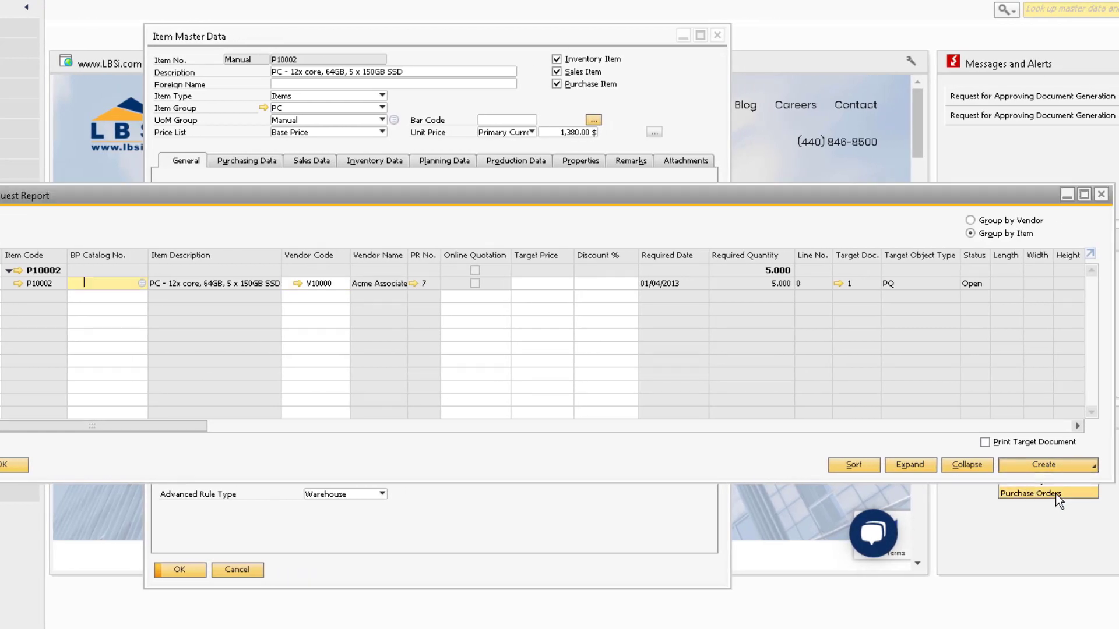
pyautogui.click(398, 366)
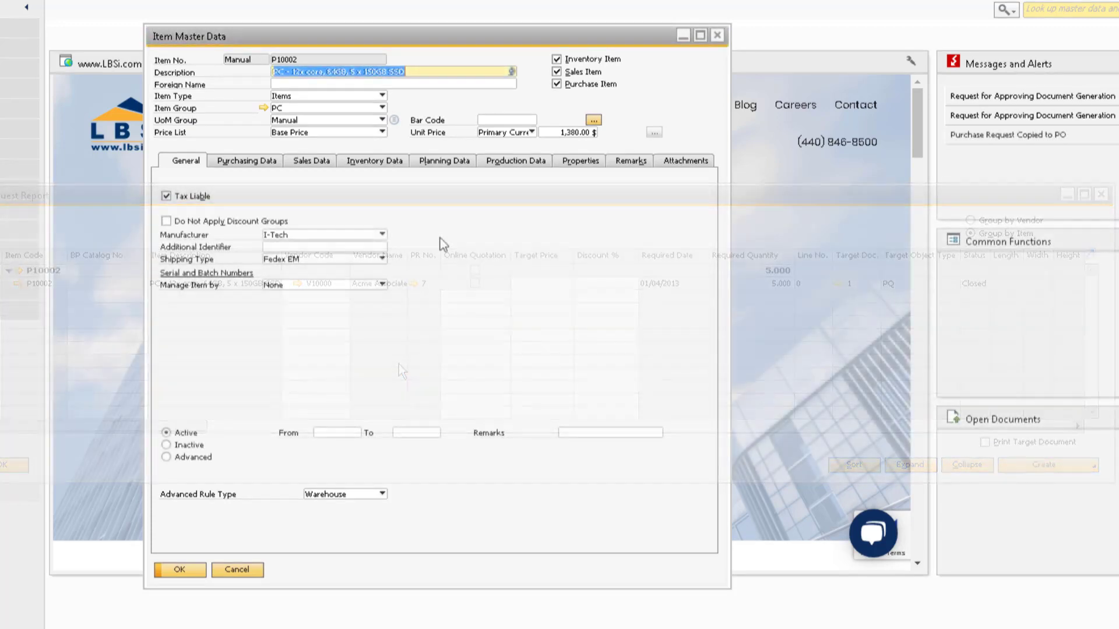
pyautogui.rightClick(442, 242)
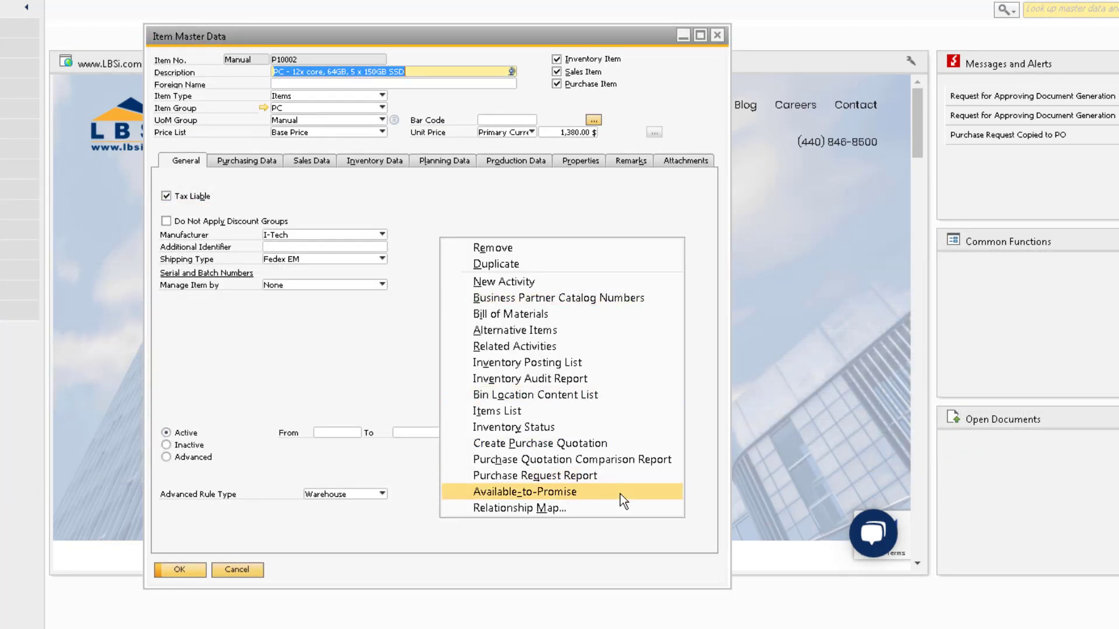
pyautogui.click(620, 494)
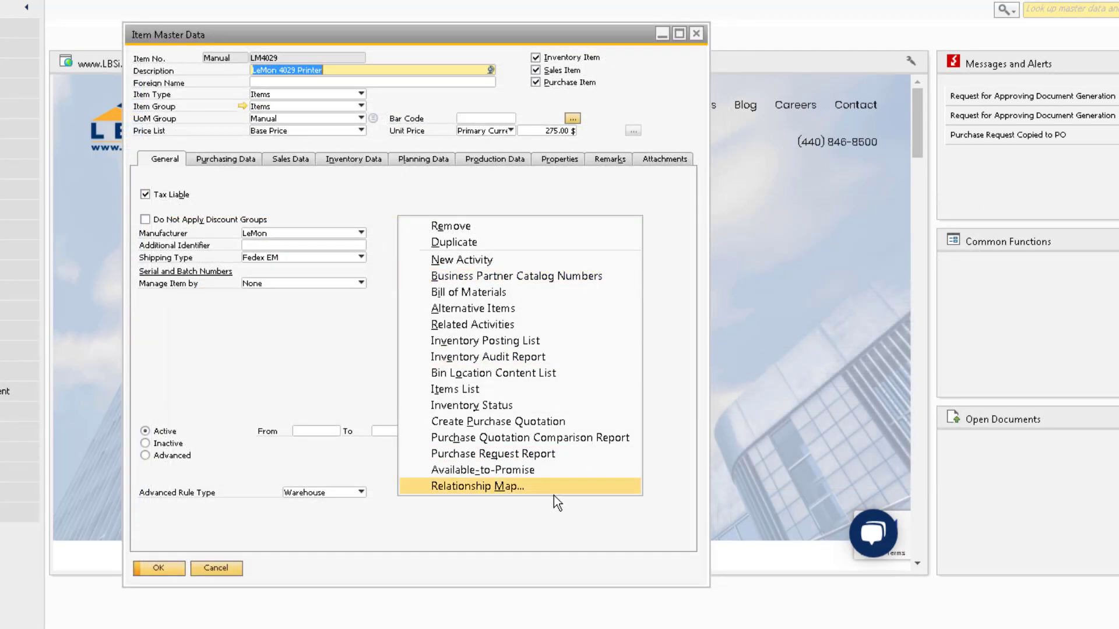
# Open the LeMon 4029 Printer's relationship map and show its other map views.
pyautogui.click(600, 487)
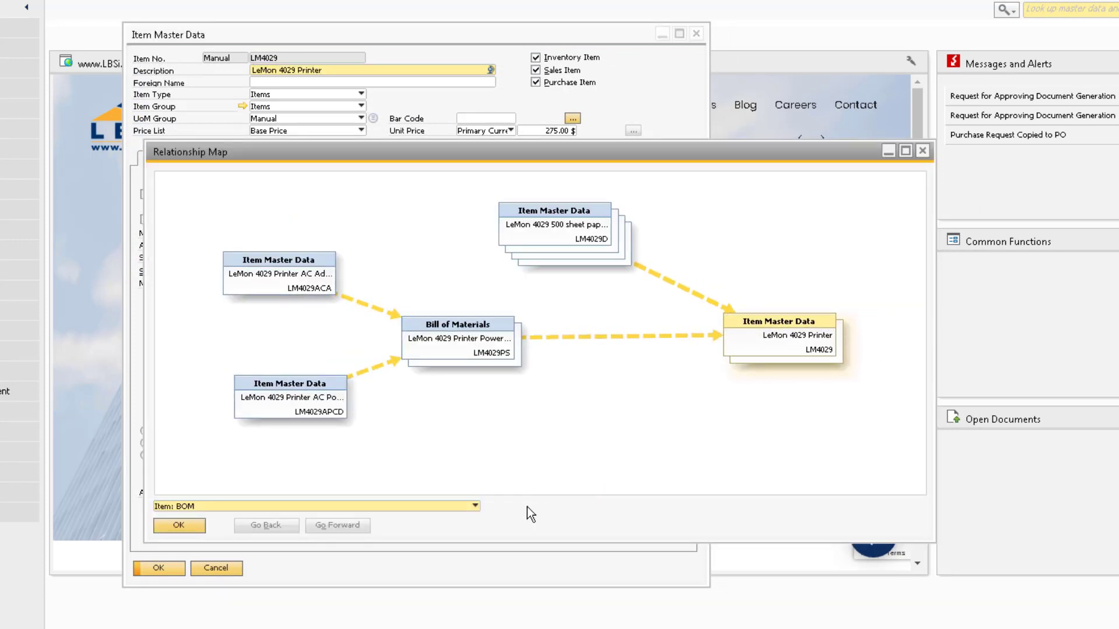
pyautogui.click(476, 507)
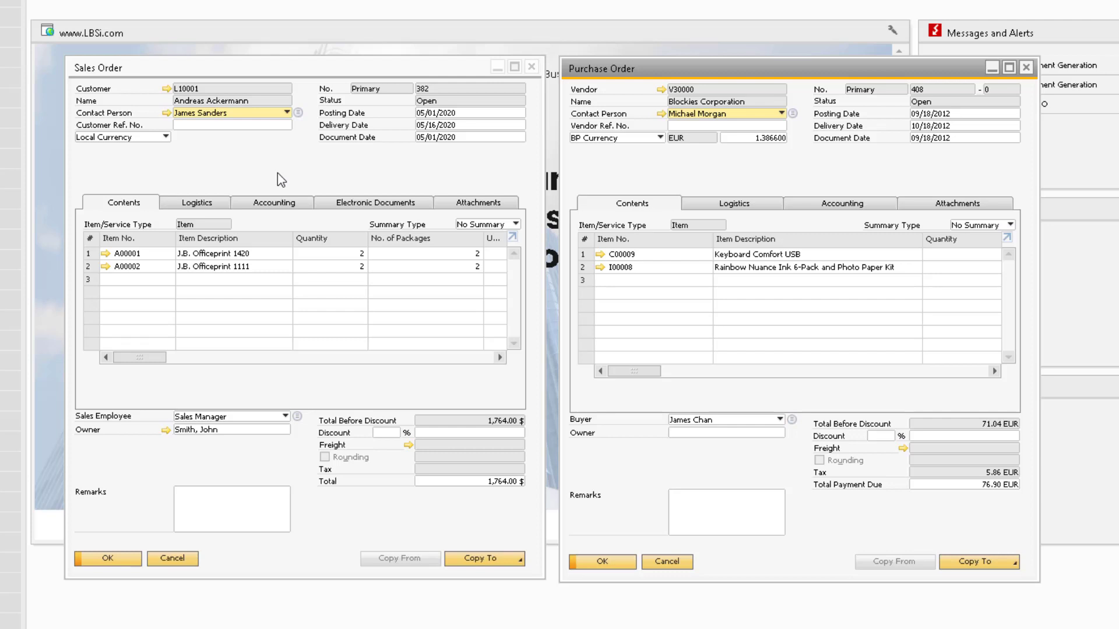
pyautogui.rightClick(277, 173)
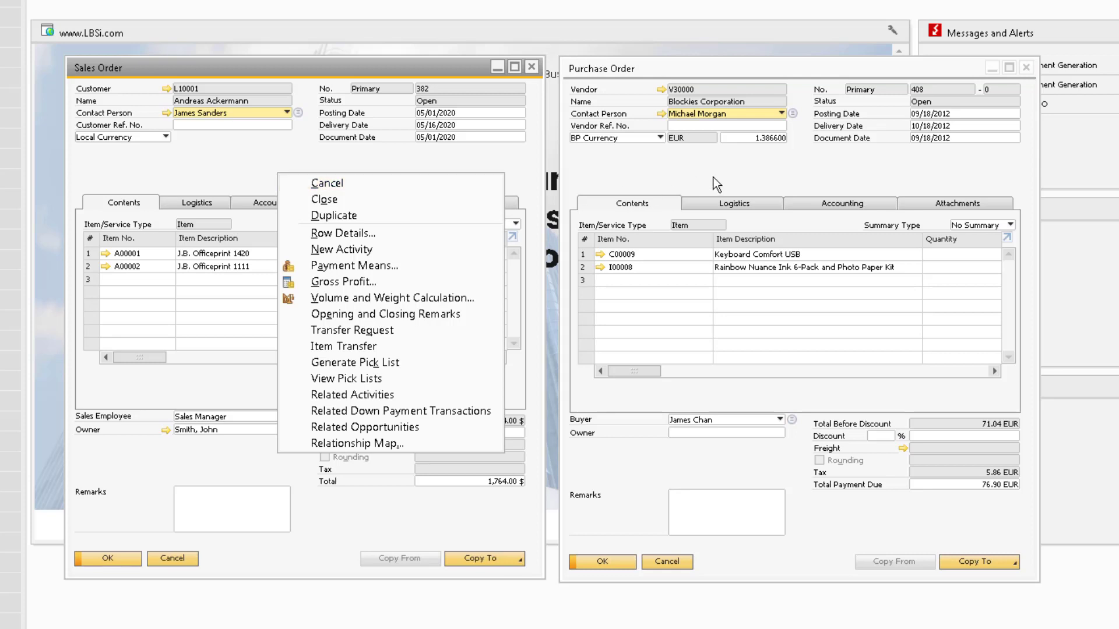
pyautogui.click(739, 173)
pyautogui.rightClick(740, 181)
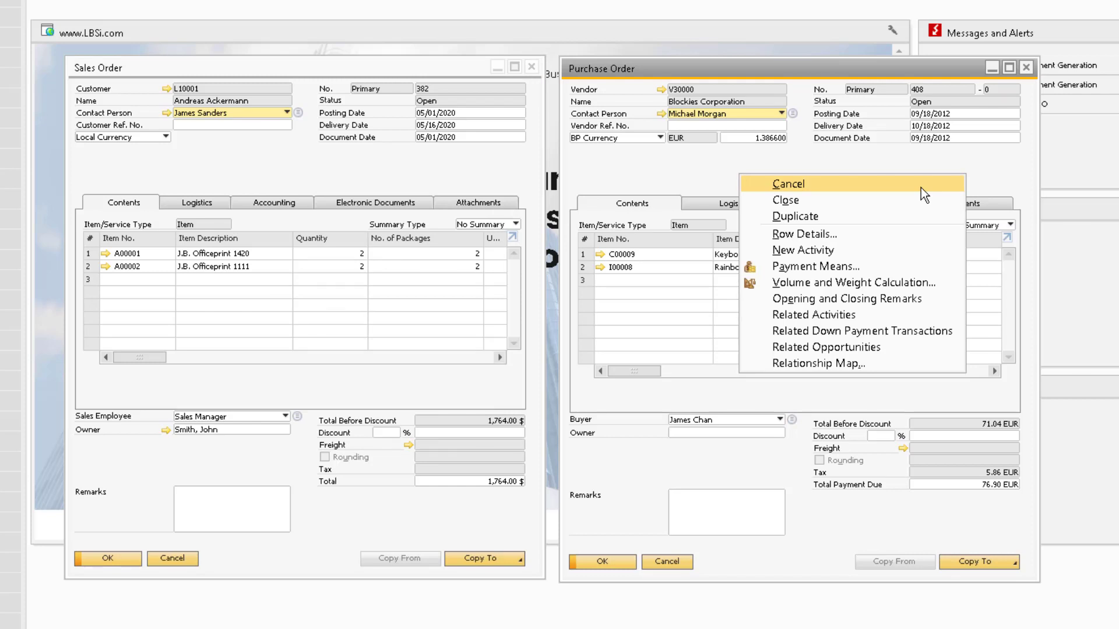
pyautogui.click(691, 176)
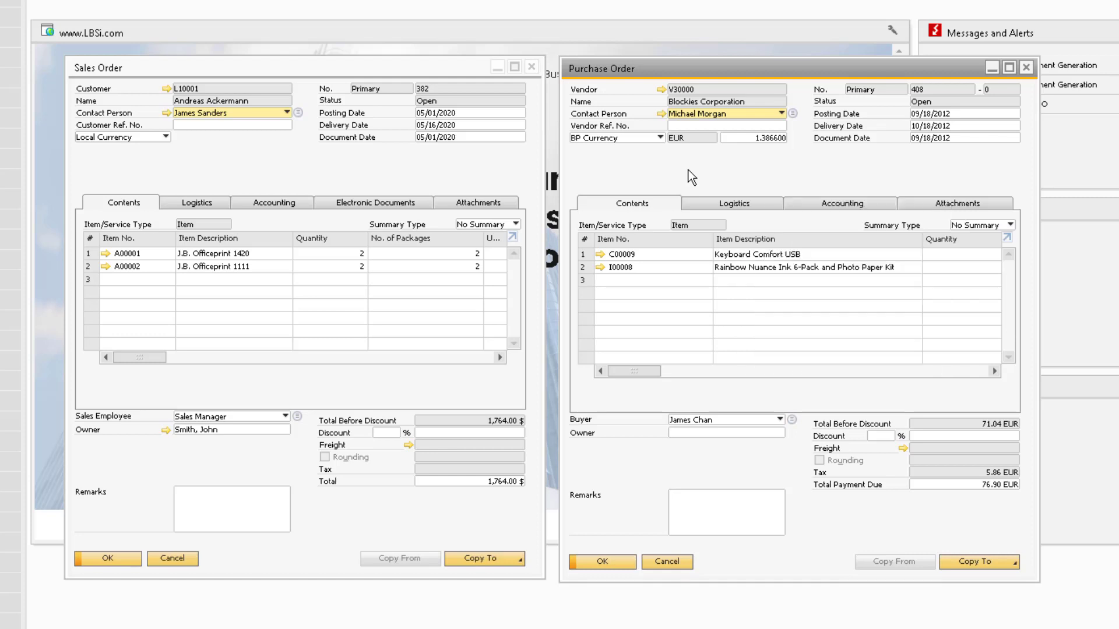
pyautogui.click(313, 173)
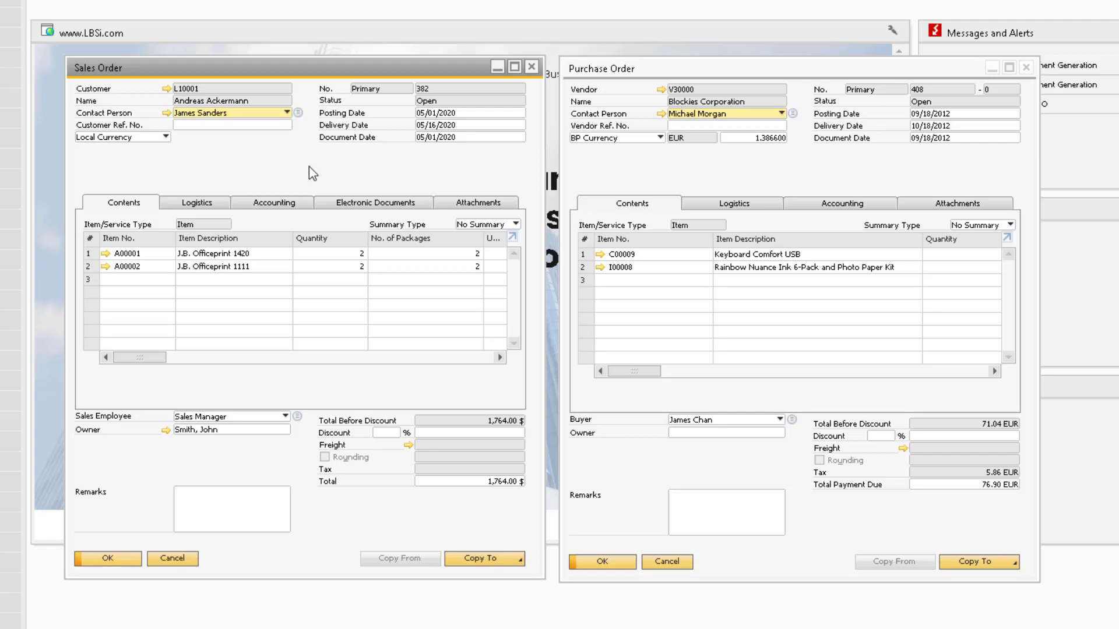
pyautogui.rightClick(313, 173)
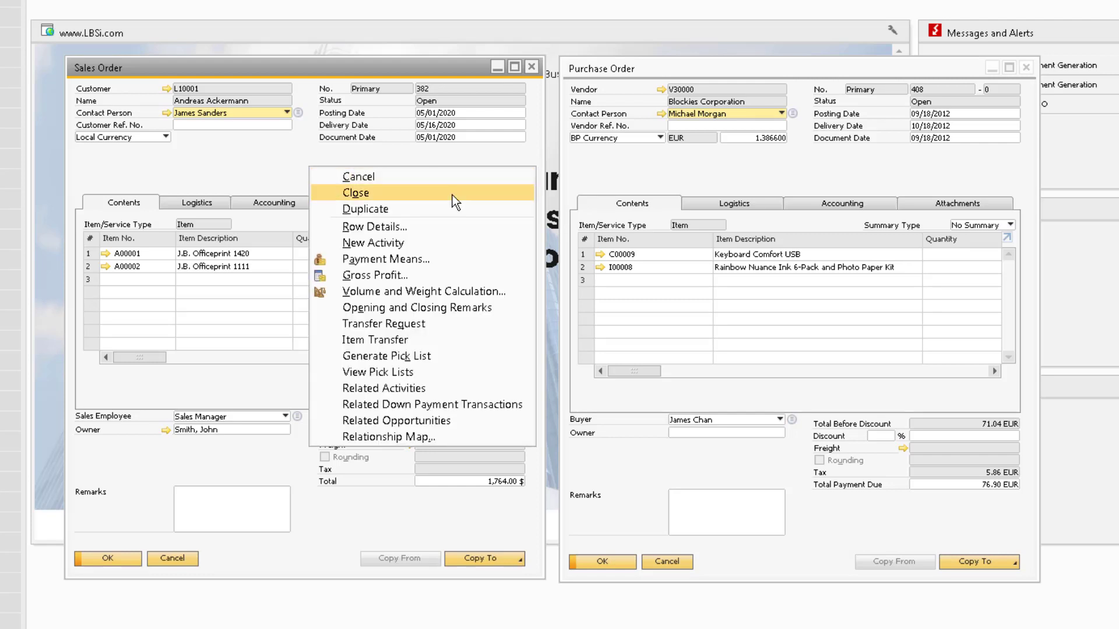
pyautogui.click(776, 176)
pyautogui.rightClick(776, 175)
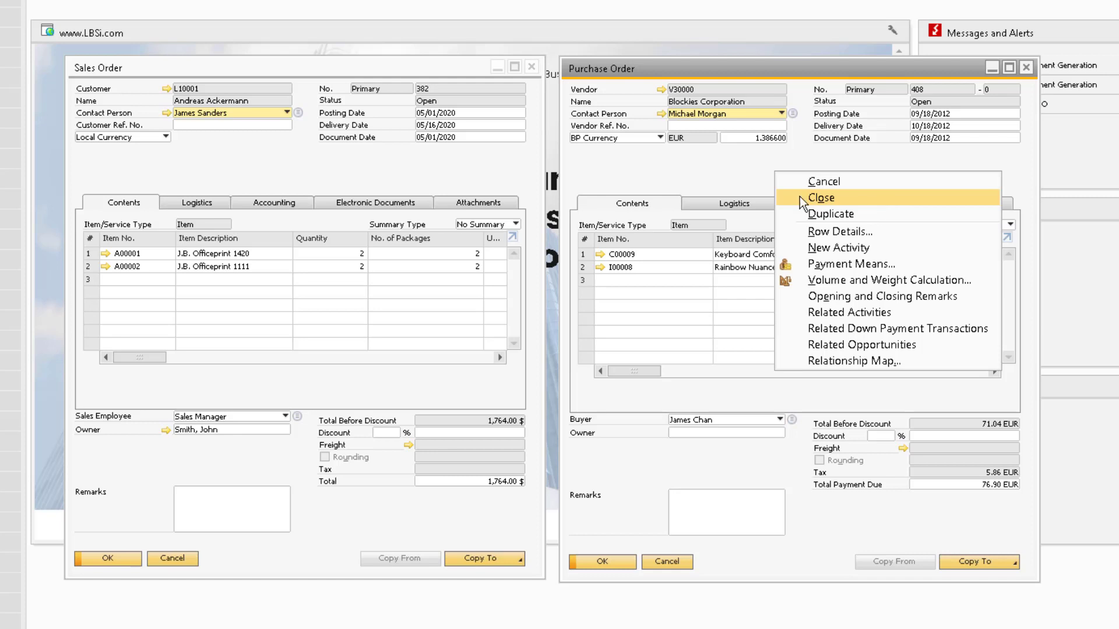
pyautogui.click(636, 173)
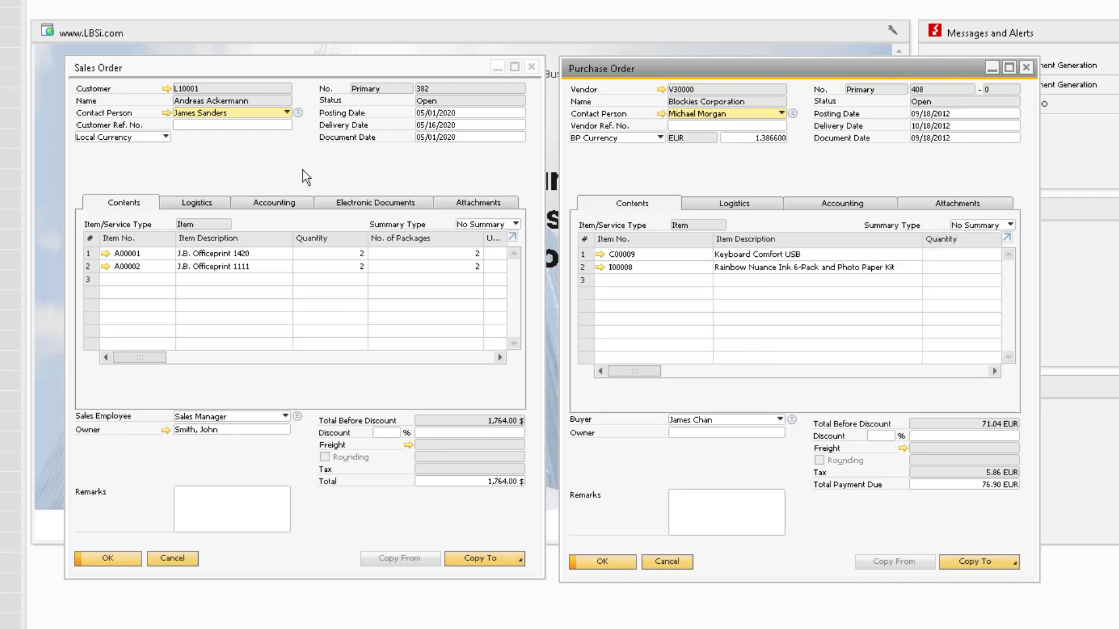
pyautogui.rightClick(305, 177)
pyautogui.click(387, 211)
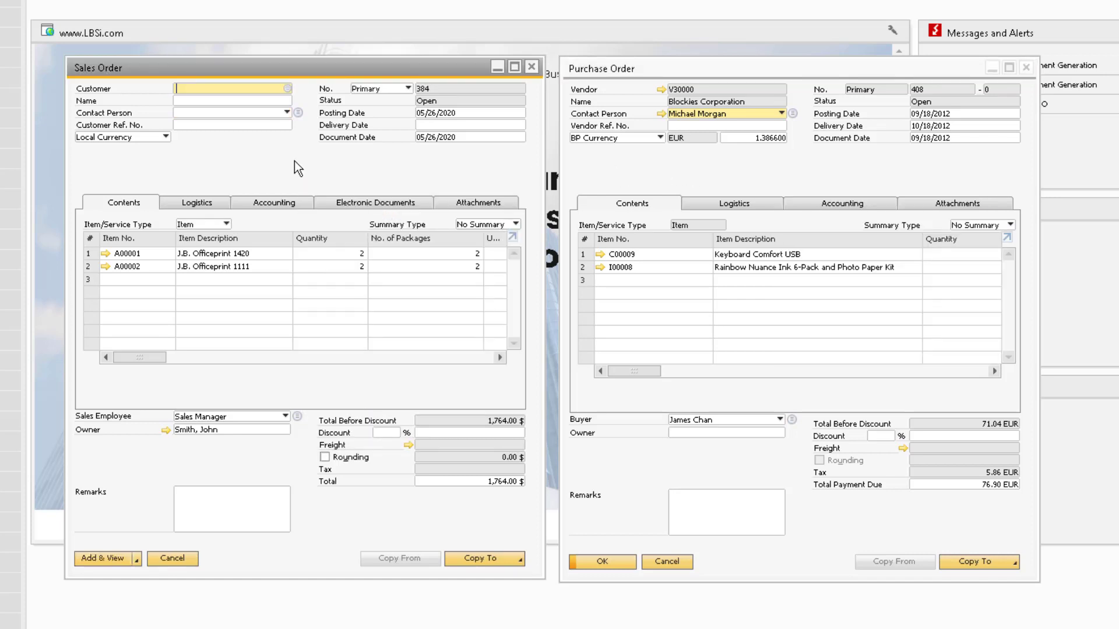
pyautogui.press('Tab')
pyautogui.press('Down')
pyautogui.press('Return')
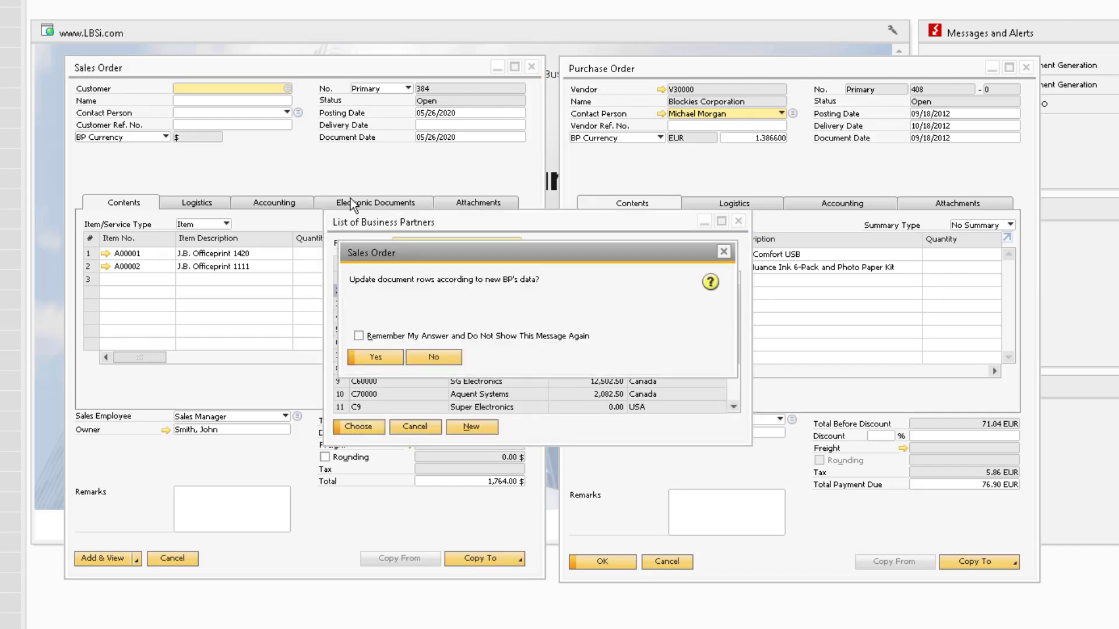
pyautogui.click(376, 357)
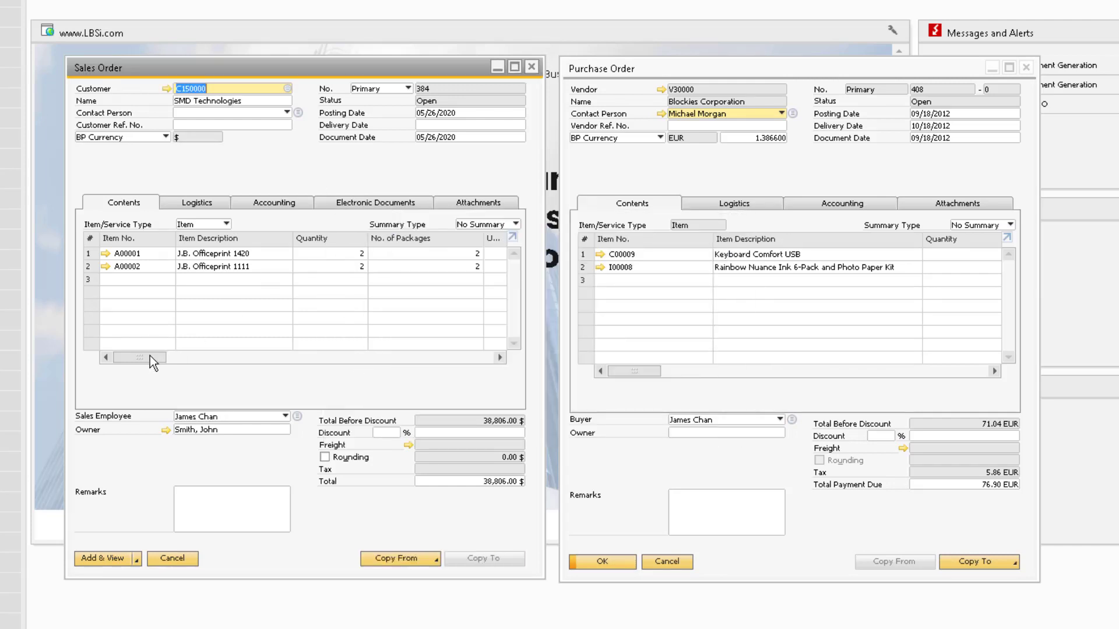
pyautogui.moveTo(152, 363); pyautogui.dragTo(172, 363)
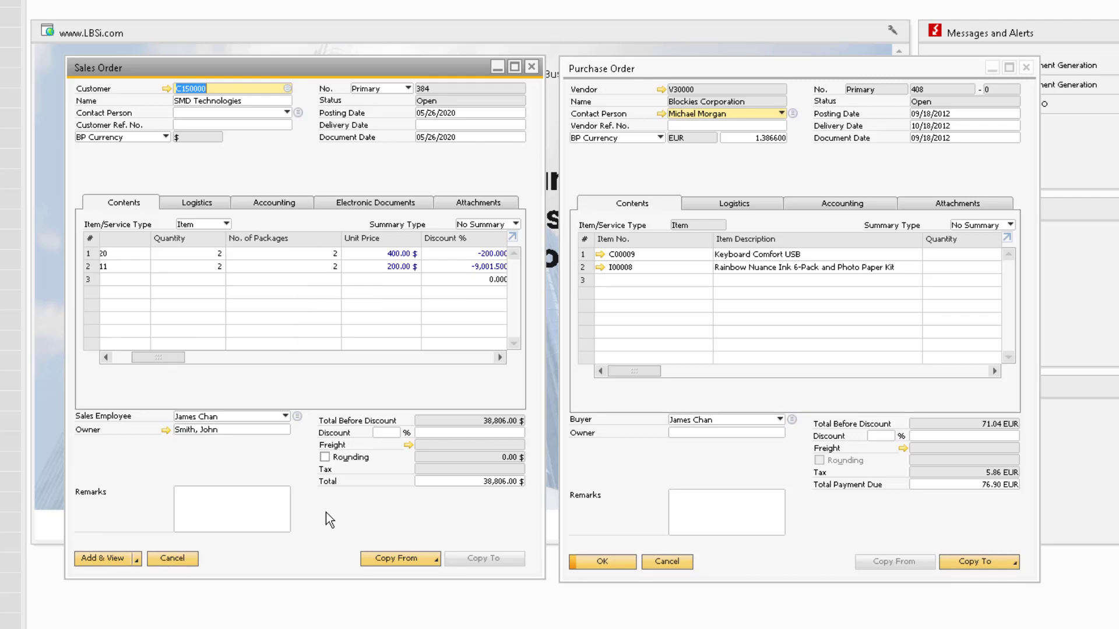
pyautogui.press('pageup')
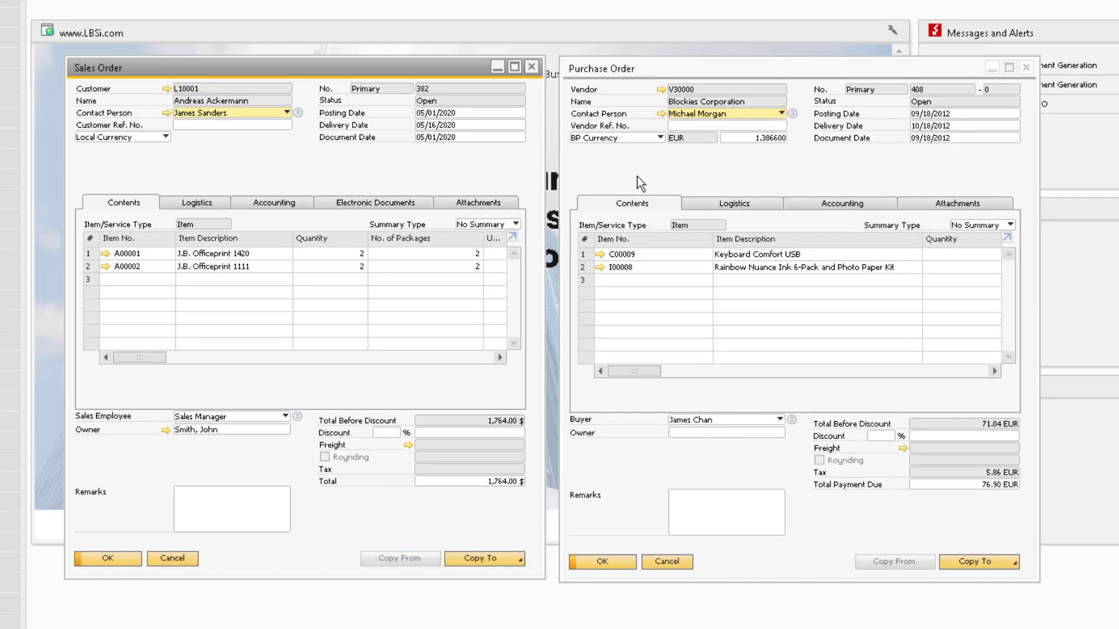
pyautogui.rightClick(758, 169)
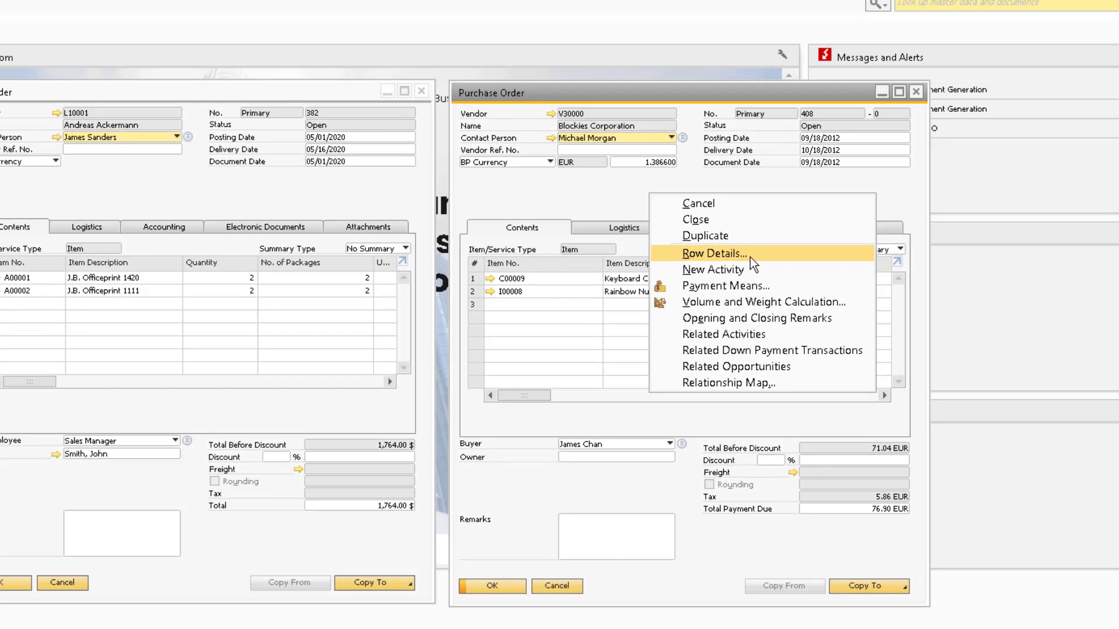
pyautogui.click(852, 230)
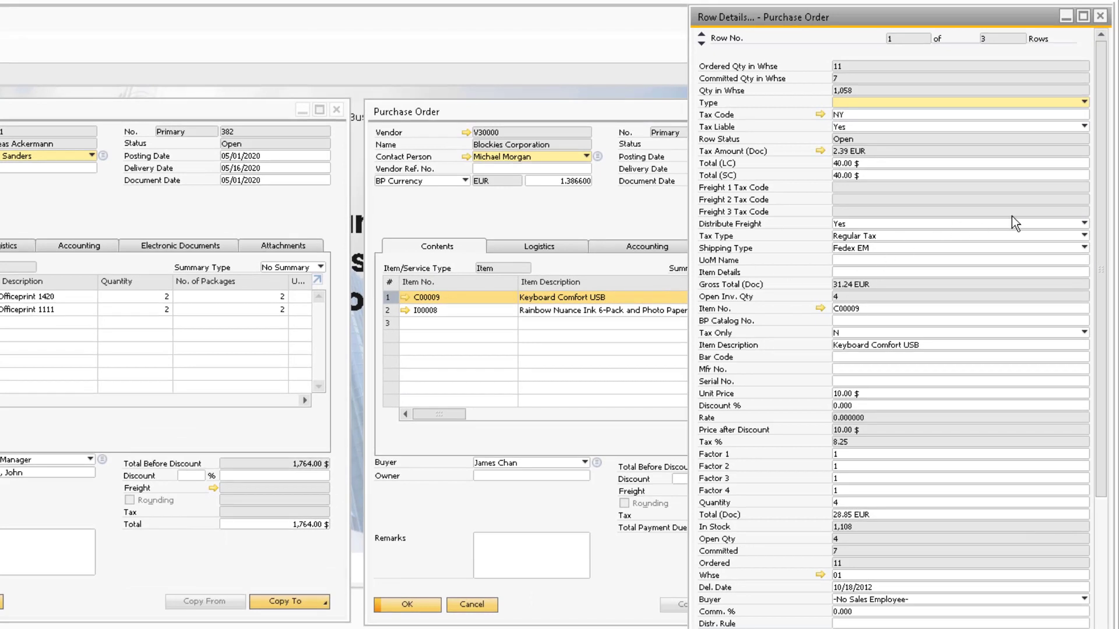
pyautogui.click(790, 156)
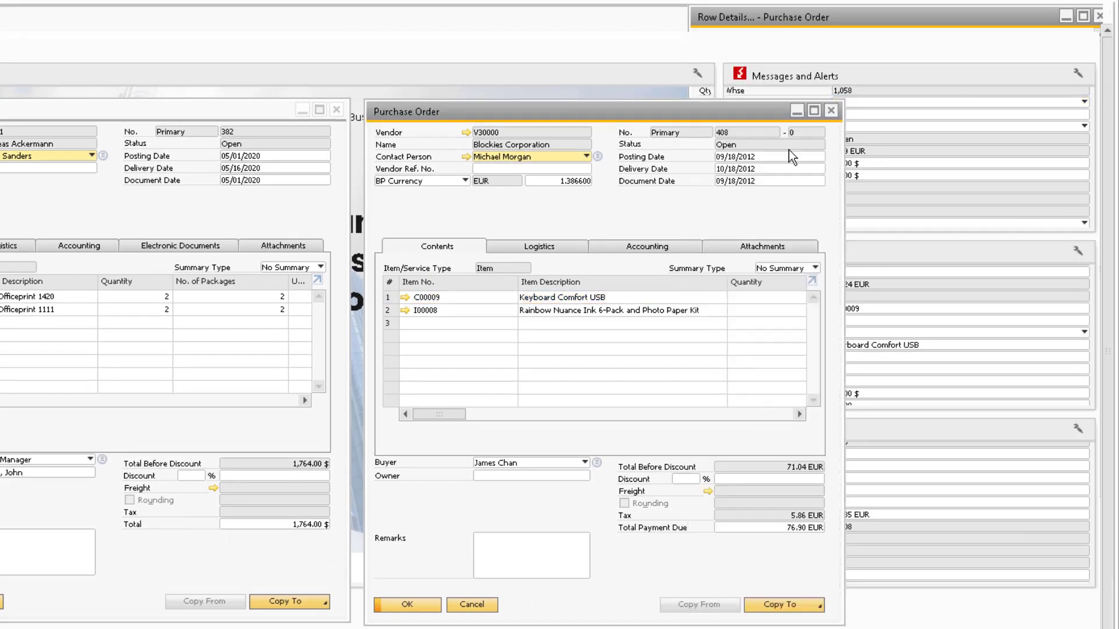
pyautogui.rightClick(159, 215)
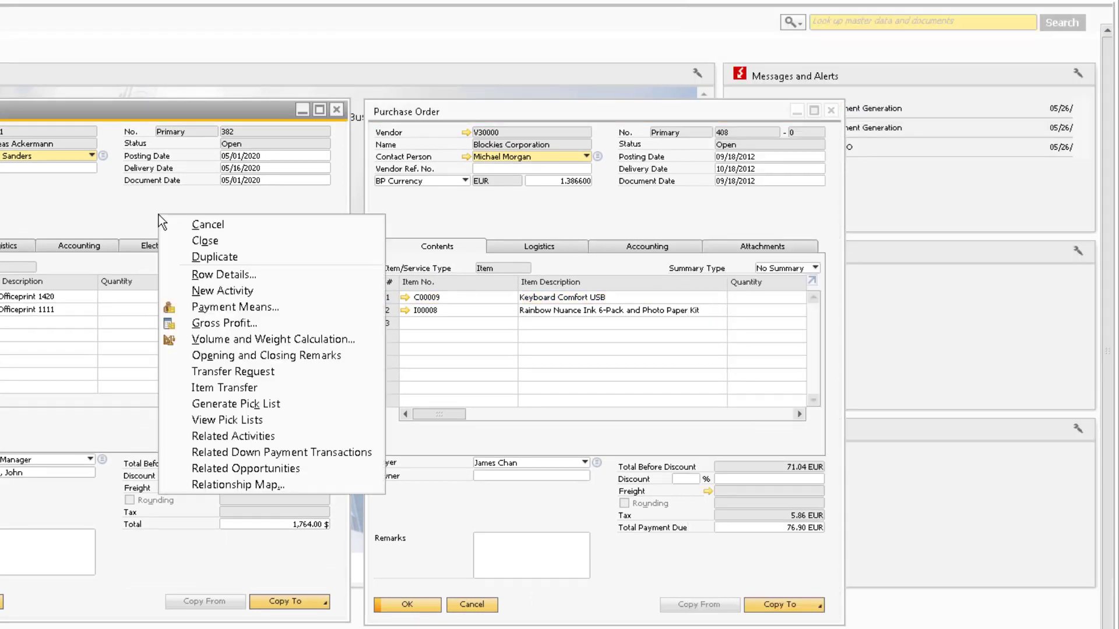
pyautogui.click(264, 275)
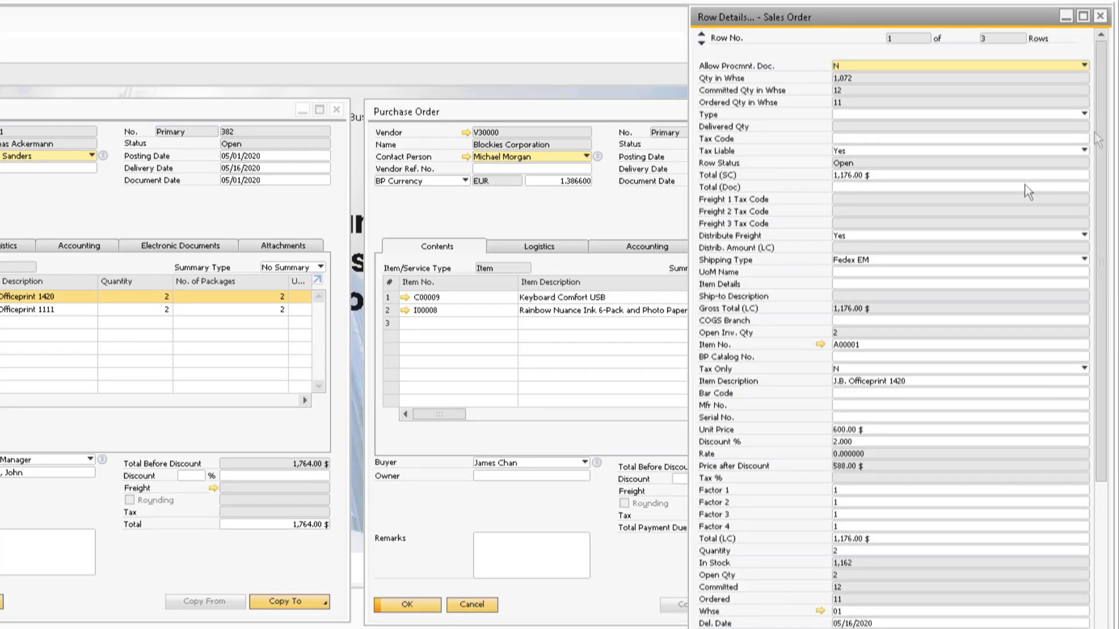
pyautogui.click(701, 43)
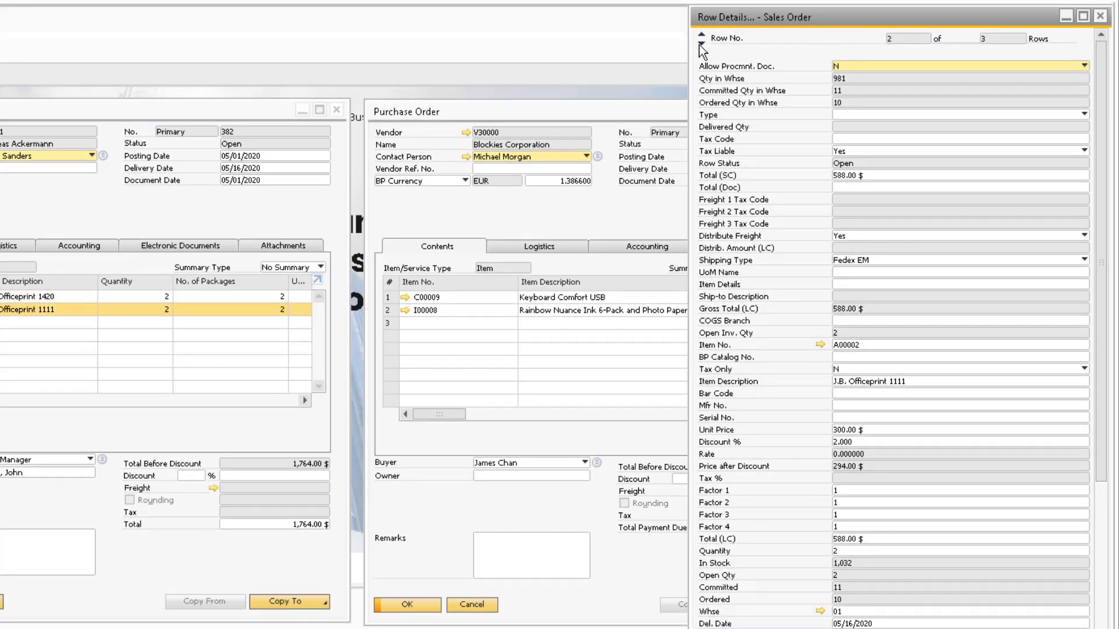
pyautogui.click(701, 44)
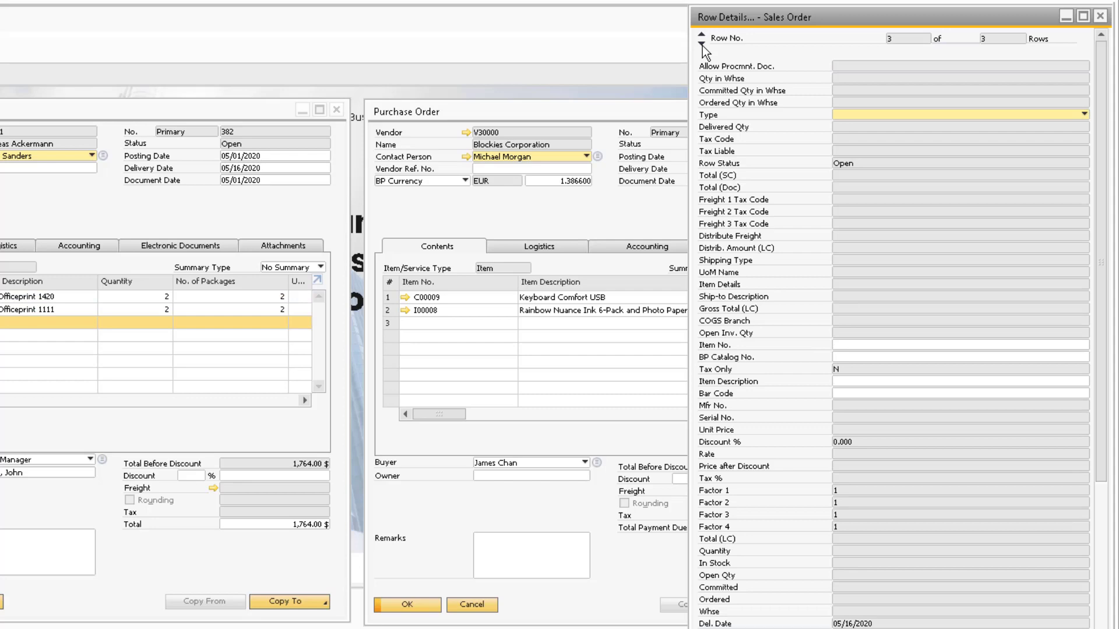
pyautogui.click(702, 37)
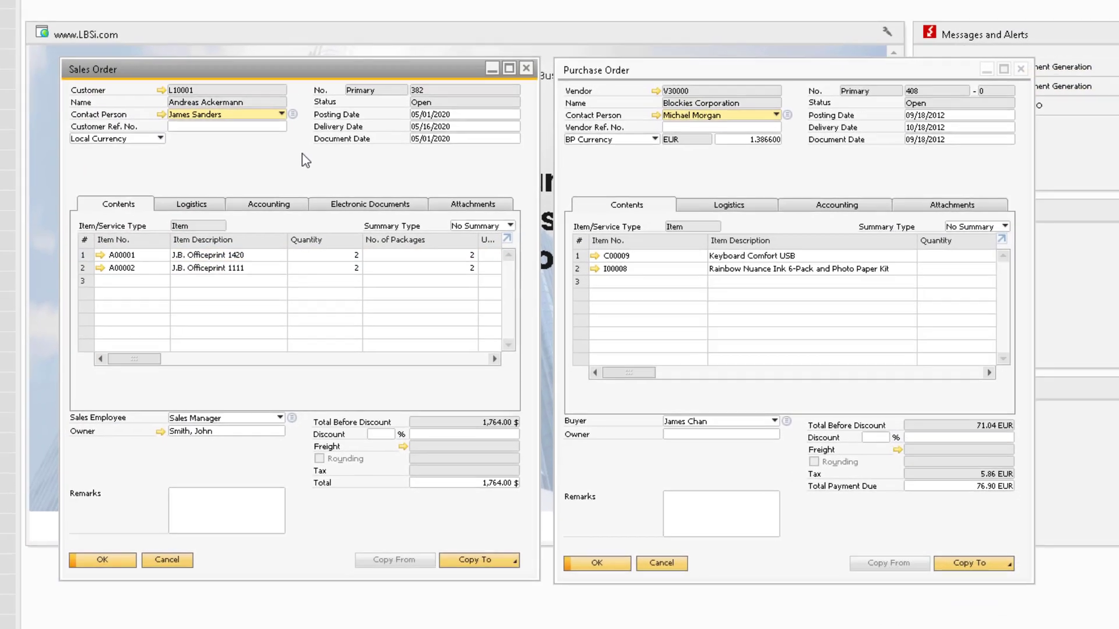
pyautogui.rightClick(297, 159)
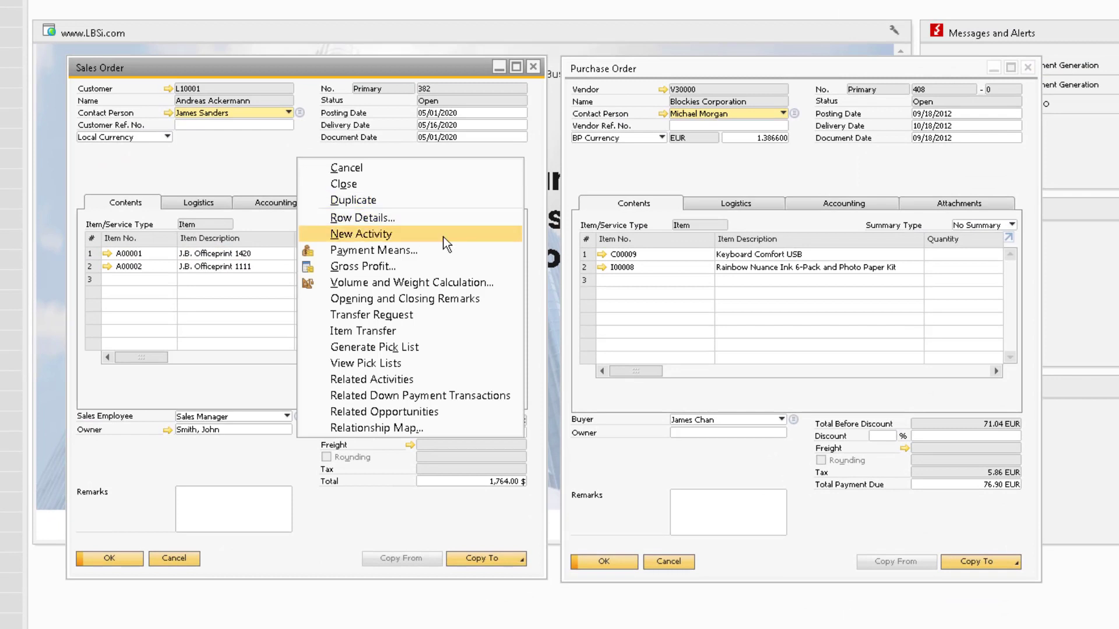
# Create a new activity for the purchase order and view its linked document.
pyautogui.click(680, 176)
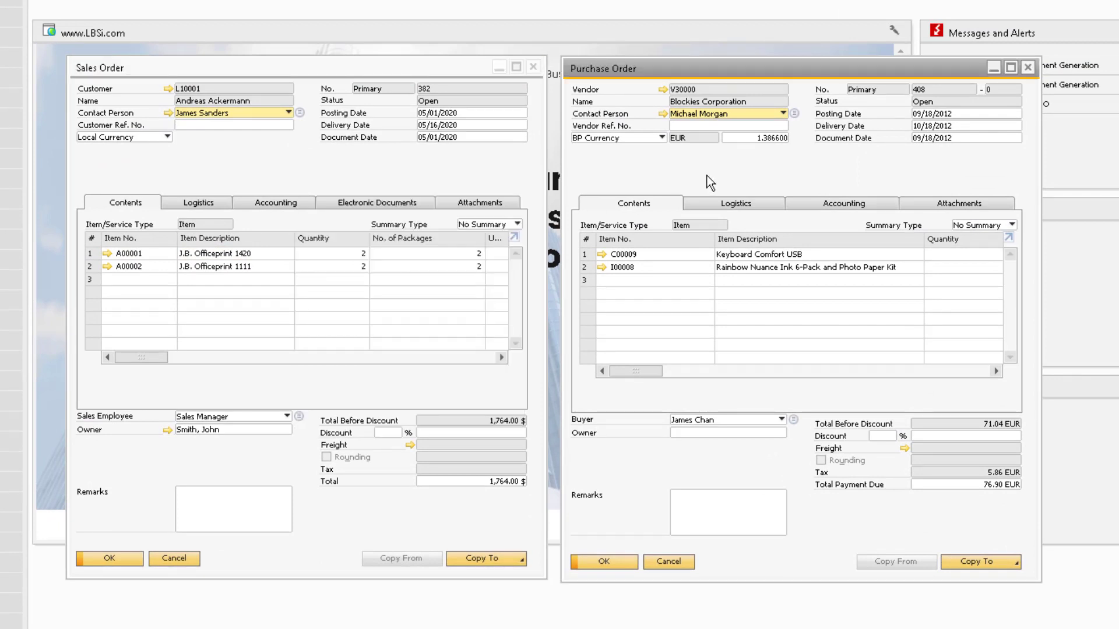
pyautogui.rightClick(708, 176)
pyautogui.click(837, 254)
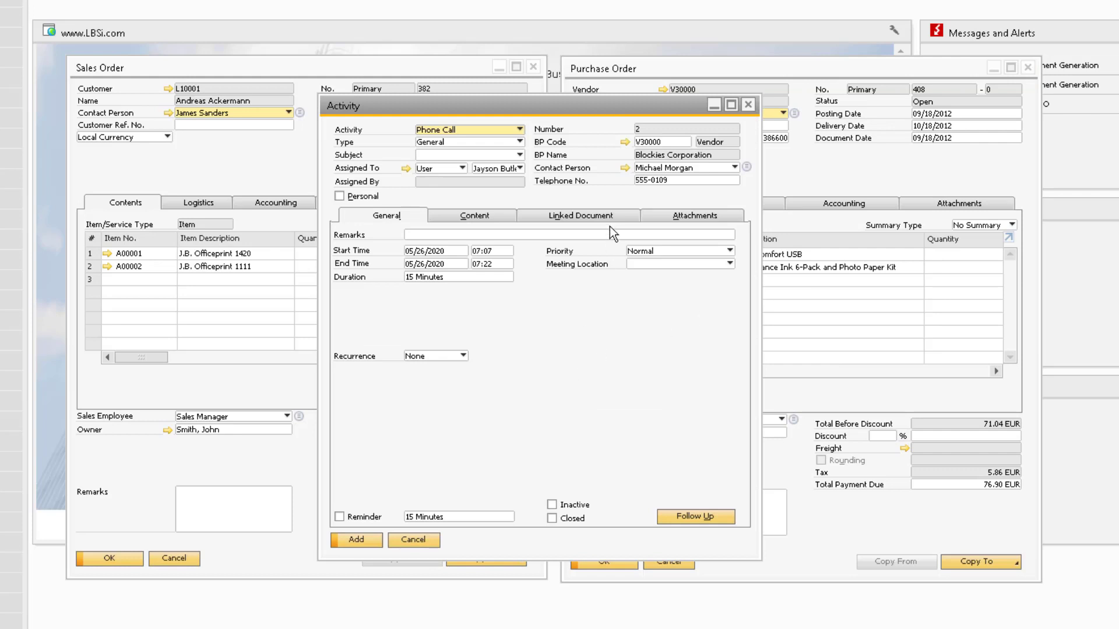
pyautogui.click(583, 216)
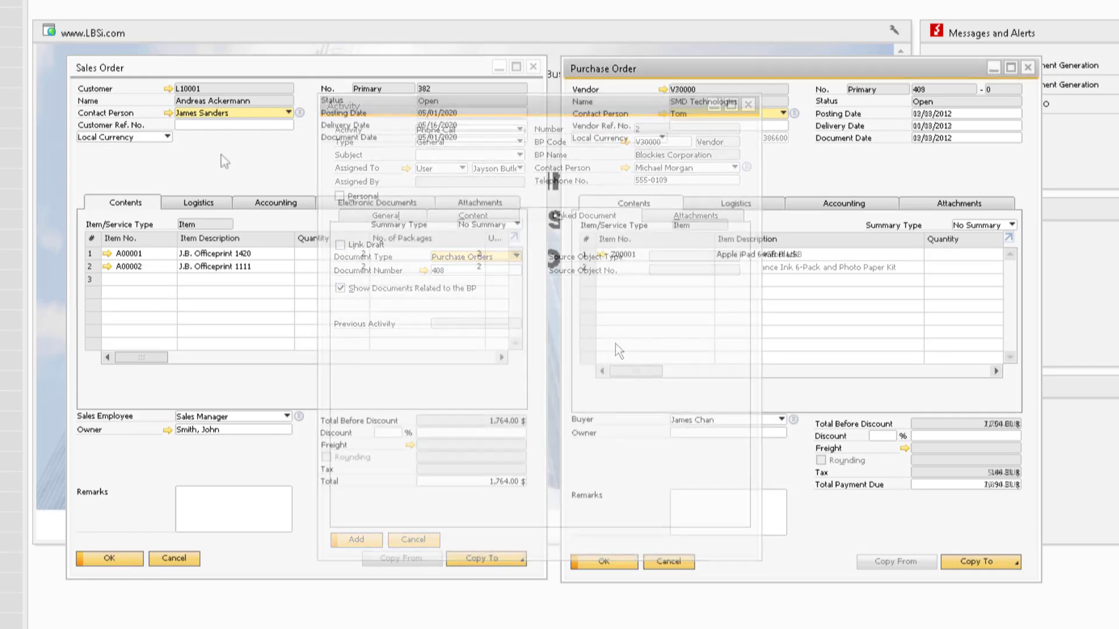
# Open the Payment Means of sales order 382 and purchase order 409.
pyautogui.rightClick(221, 155)
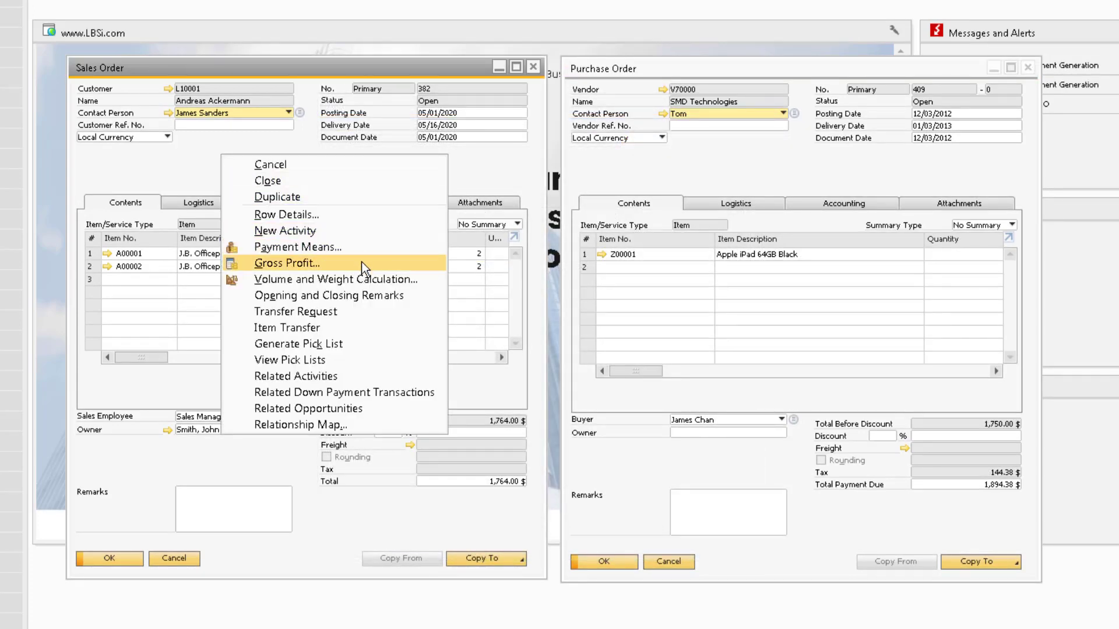
pyautogui.click(363, 247)
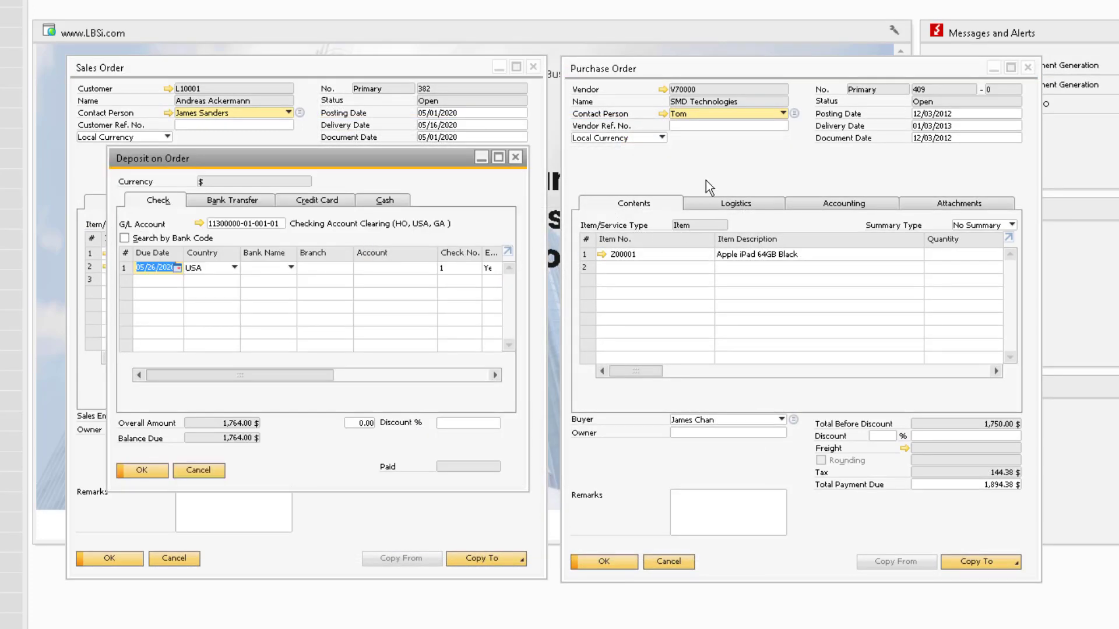
pyautogui.rightClick(711, 166)
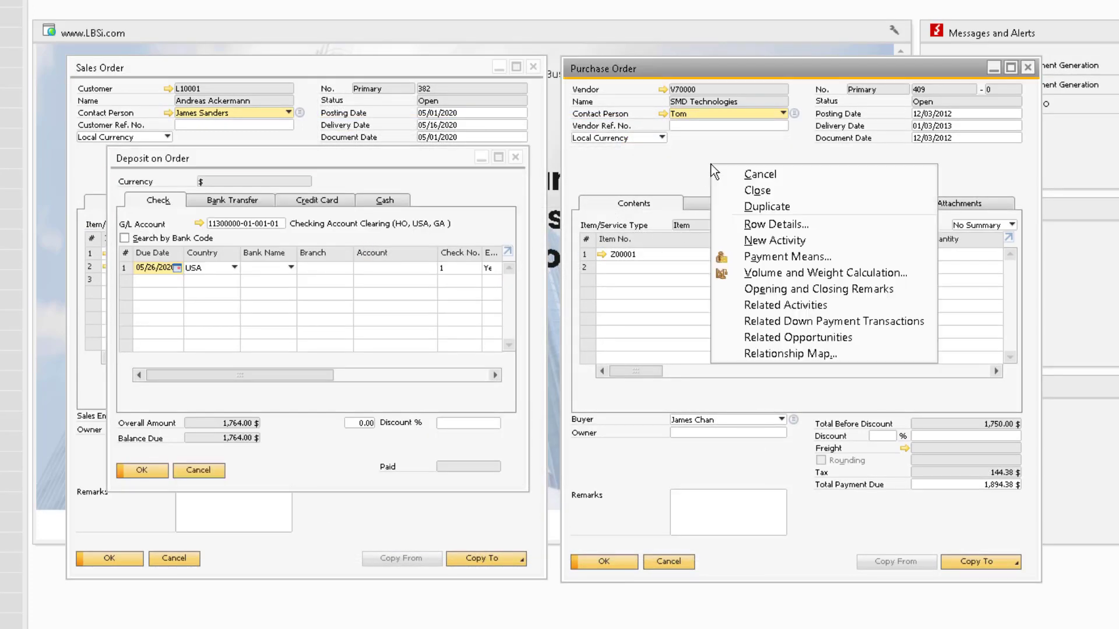
pyautogui.click(862, 256)
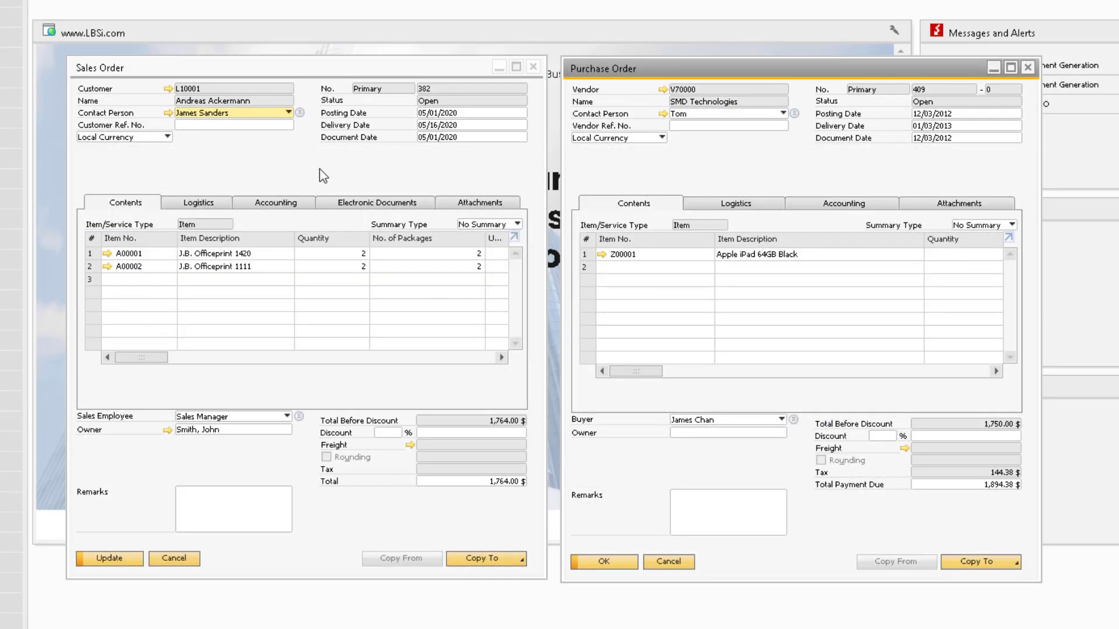
pyautogui.rightClick(320, 169)
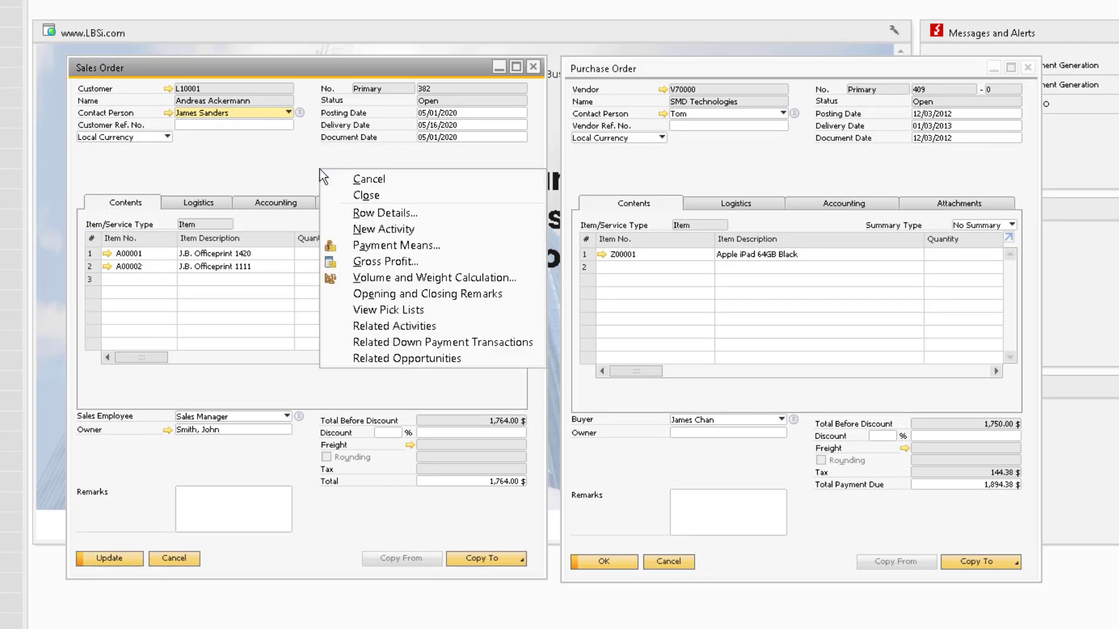
pyautogui.click(442, 261)
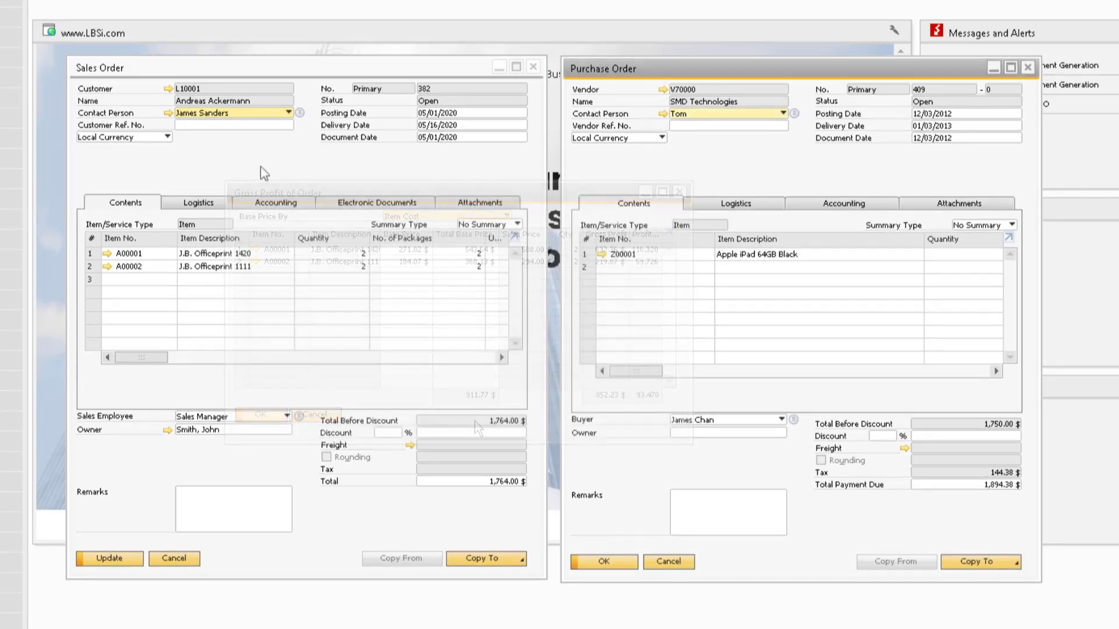
pyautogui.rightClick(260, 166)
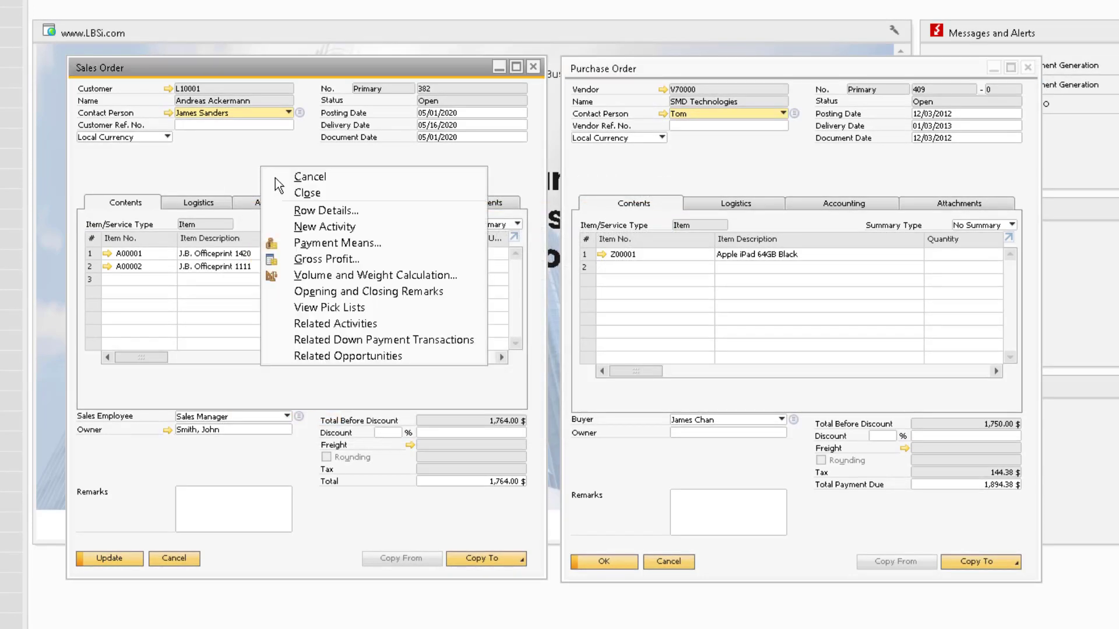
pyautogui.click(466, 277)
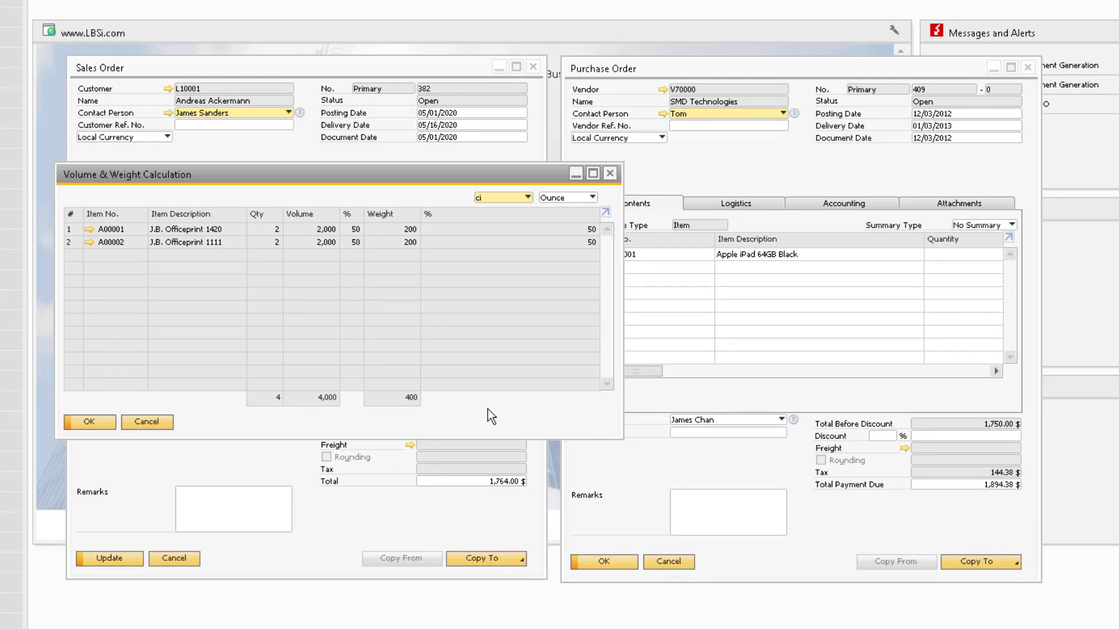
pyautogui.press('Escape')
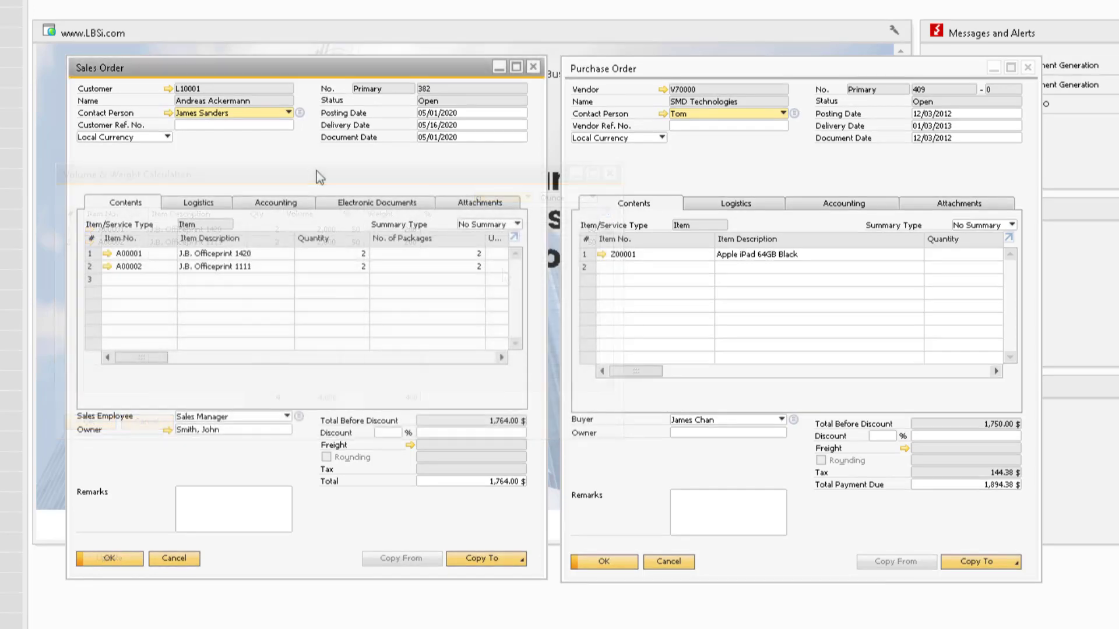
pyautogui.rightClick(316, 170)
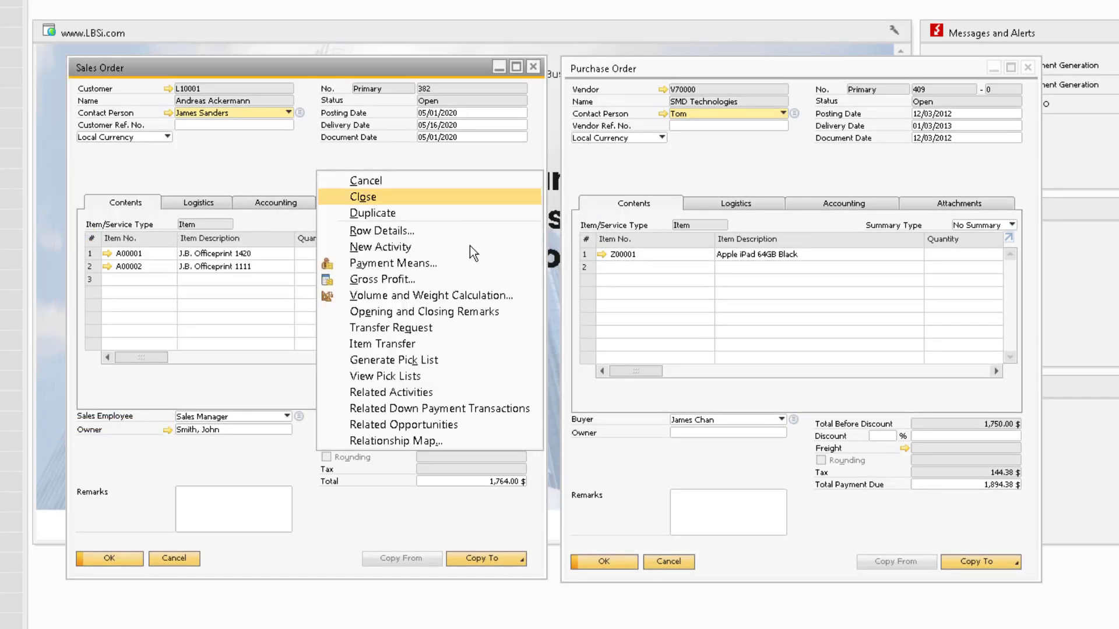
pyautogui.click(516, 309)
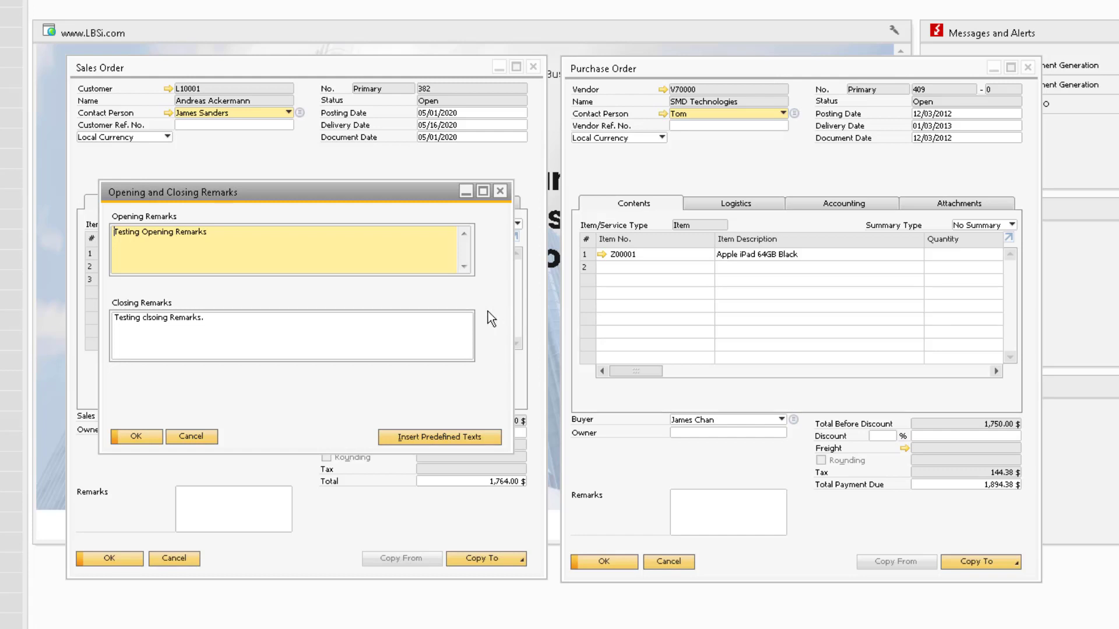
pyautogui.press('Escape')
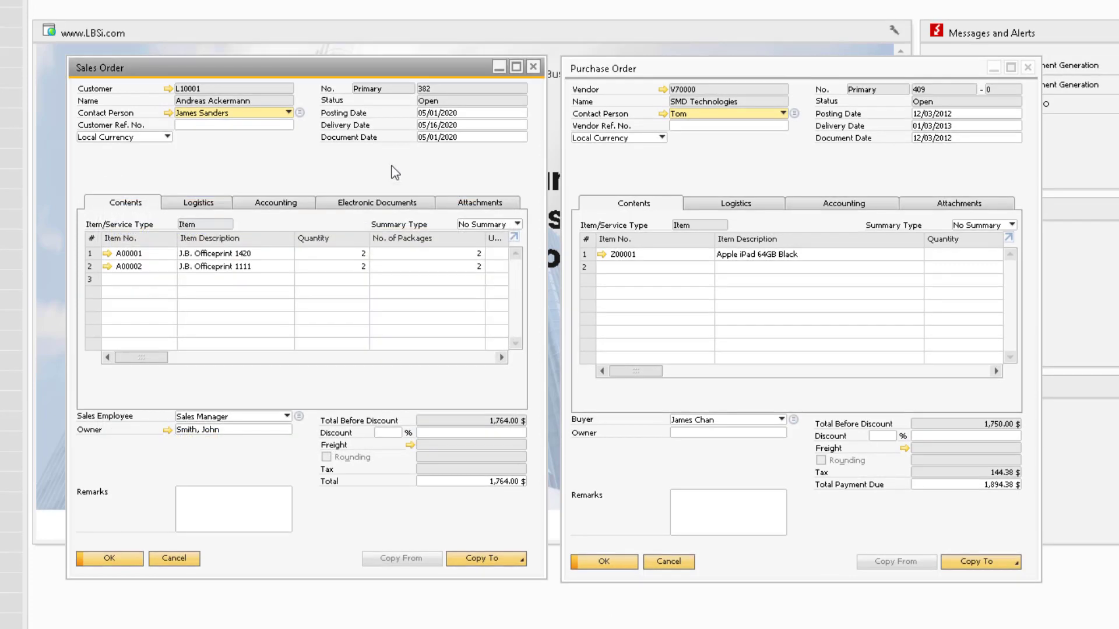
# List the sales order's related activities and open activity 2's linked document.
pyautogui.rightClick(394, 172)
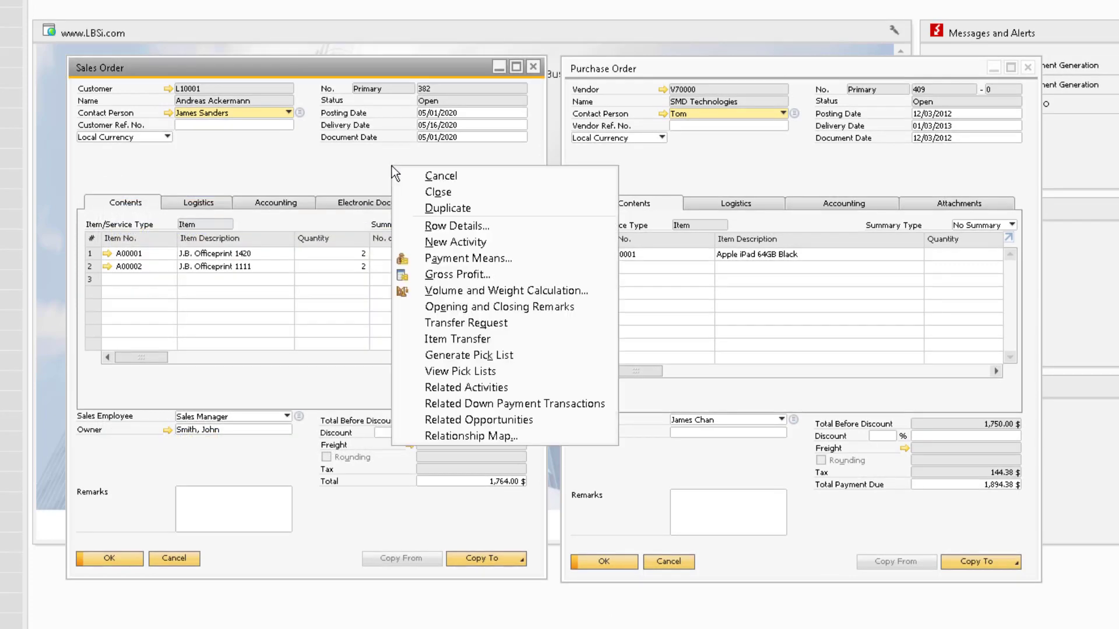
pyautogui.click(526, 388)
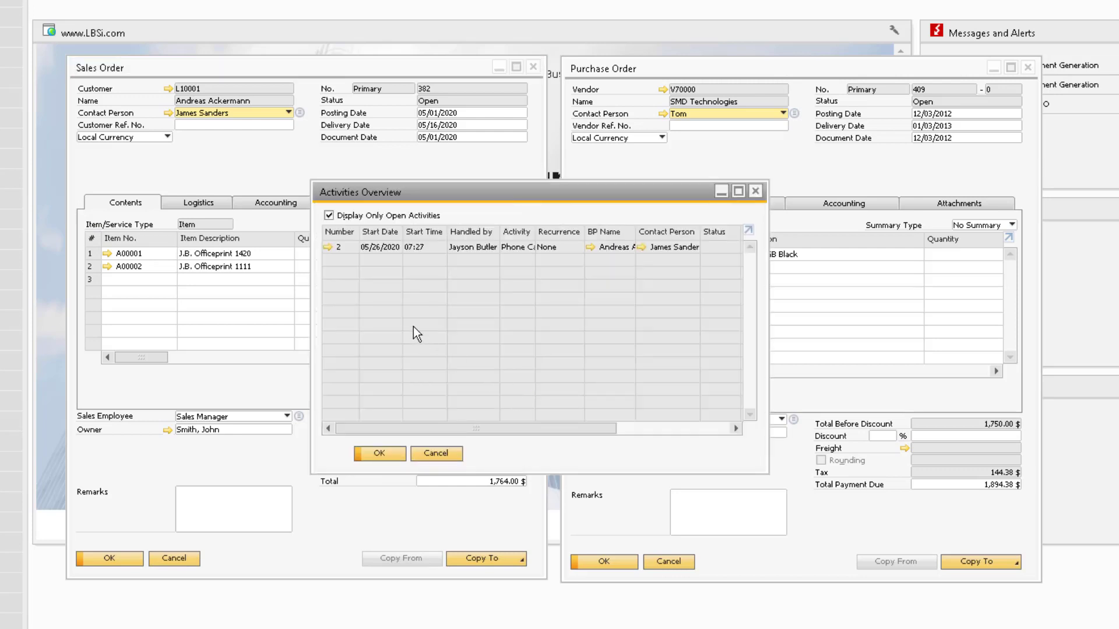
pyautogui.click(328, 247)
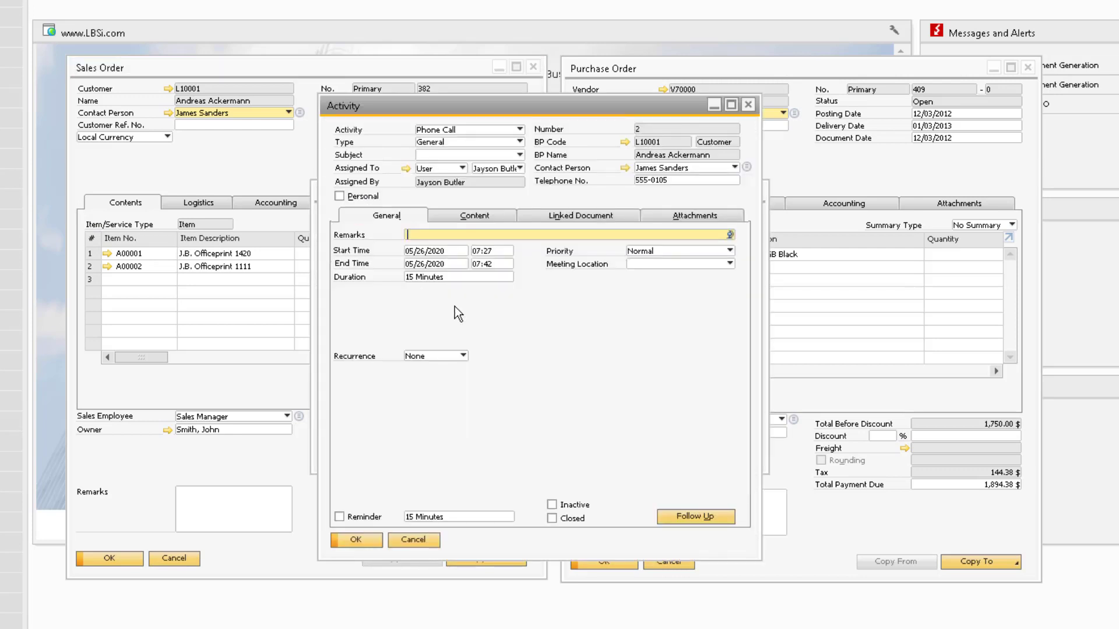
pyautogui.click(621, 215)
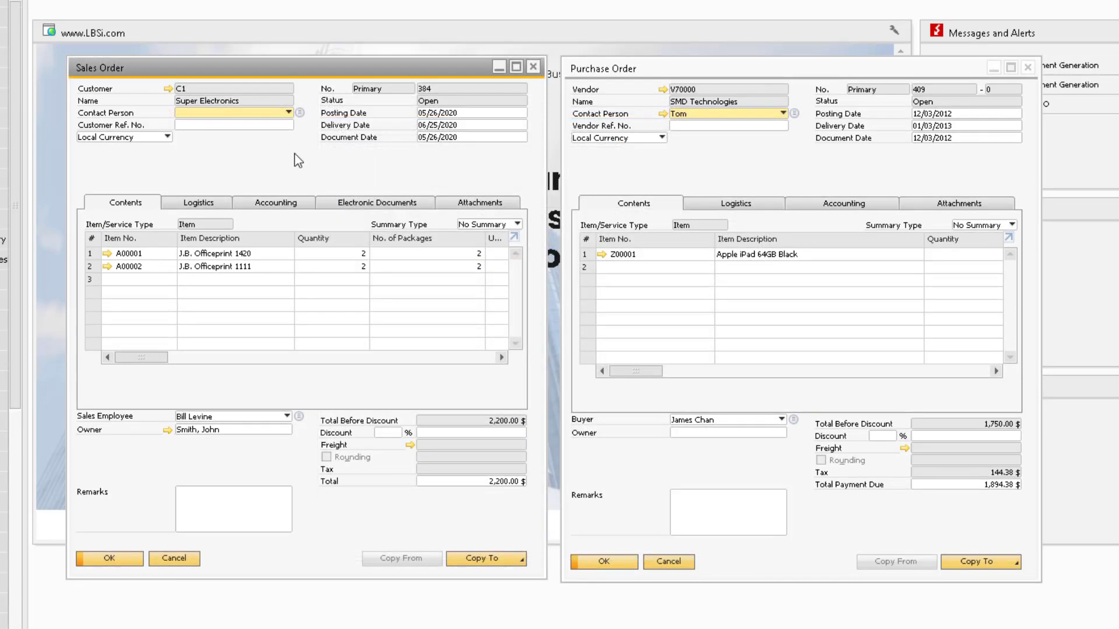
# Open sales order 384's related down payment transactions and the invoice behind them.
pyautogui.rightClick(295, 154)
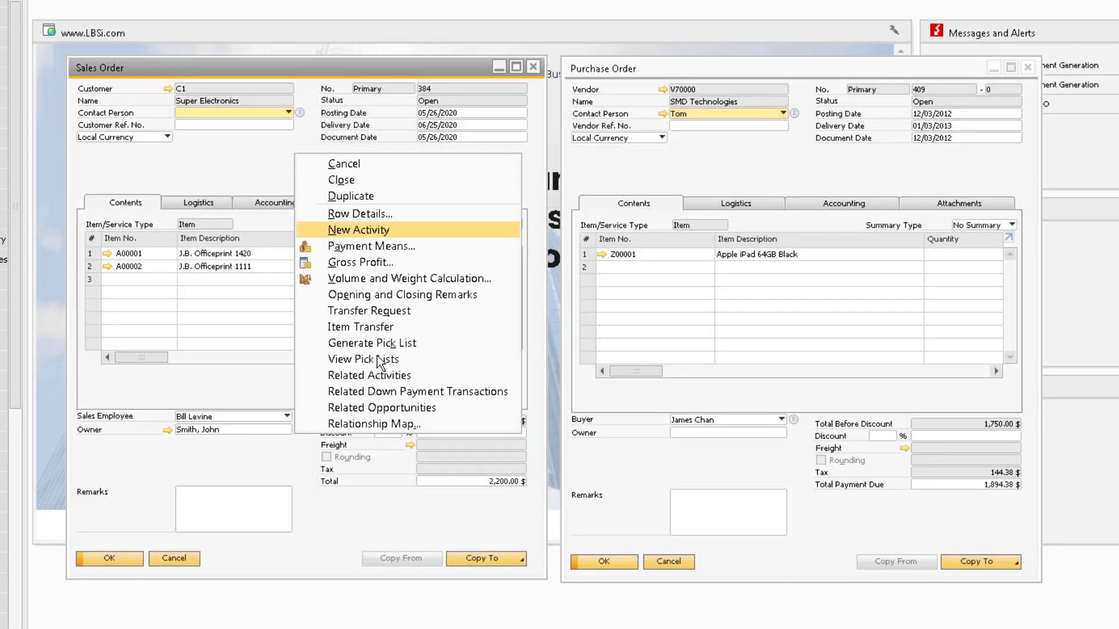
pyautogui.click(505, 394)
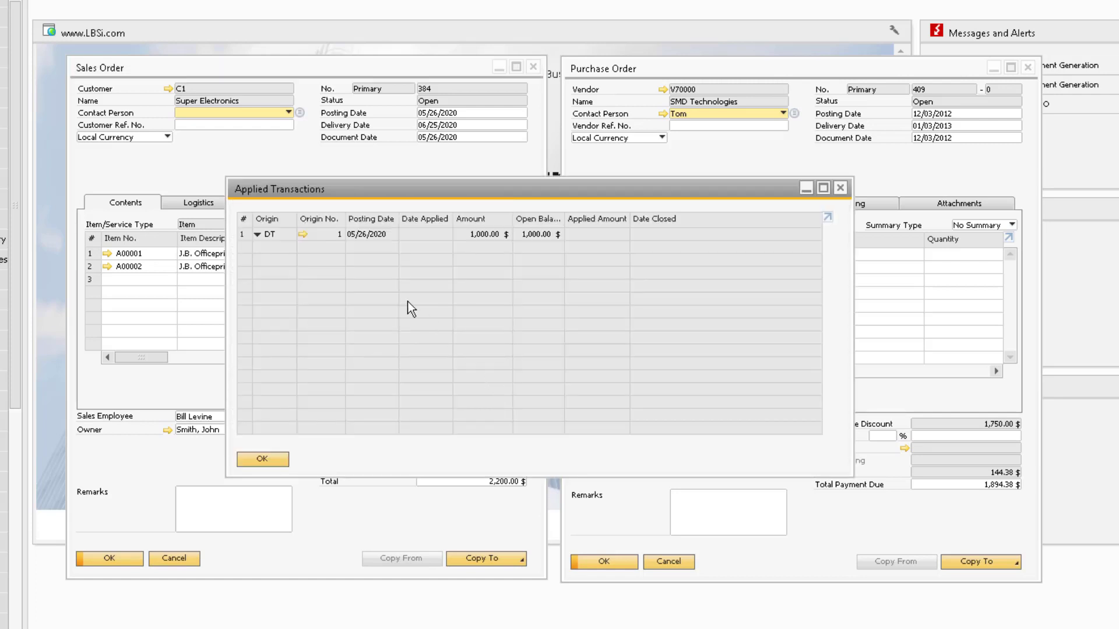
pyautogui.click(305, 237)
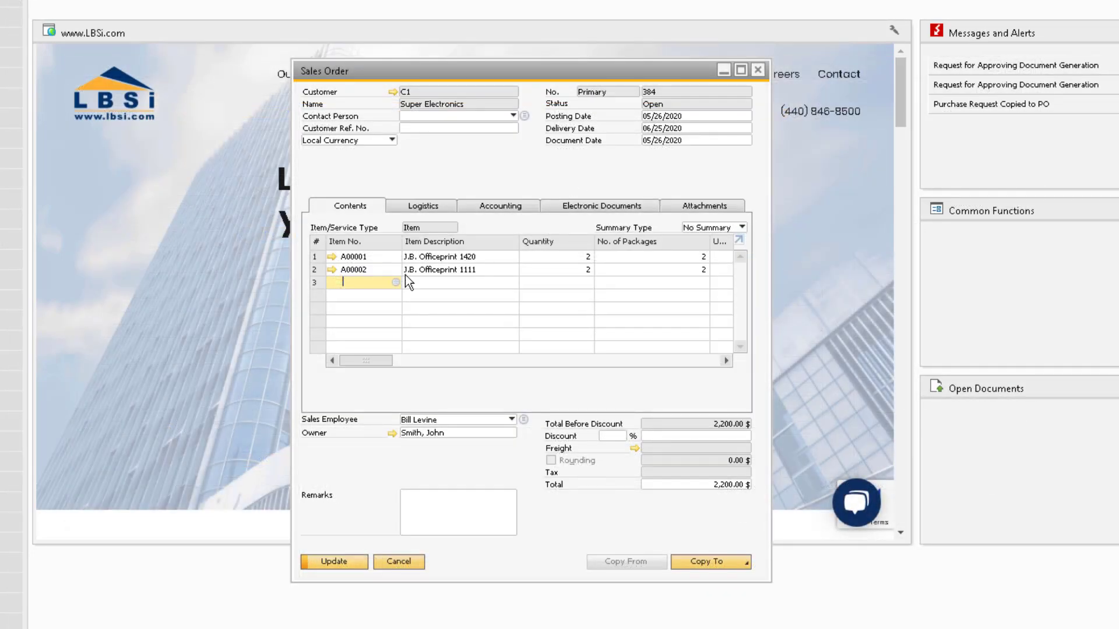
# In the sales order grid, add an empty row at row 3, delete it, and duplicate item row 2.
pyautogui.rightClick(320, 281)
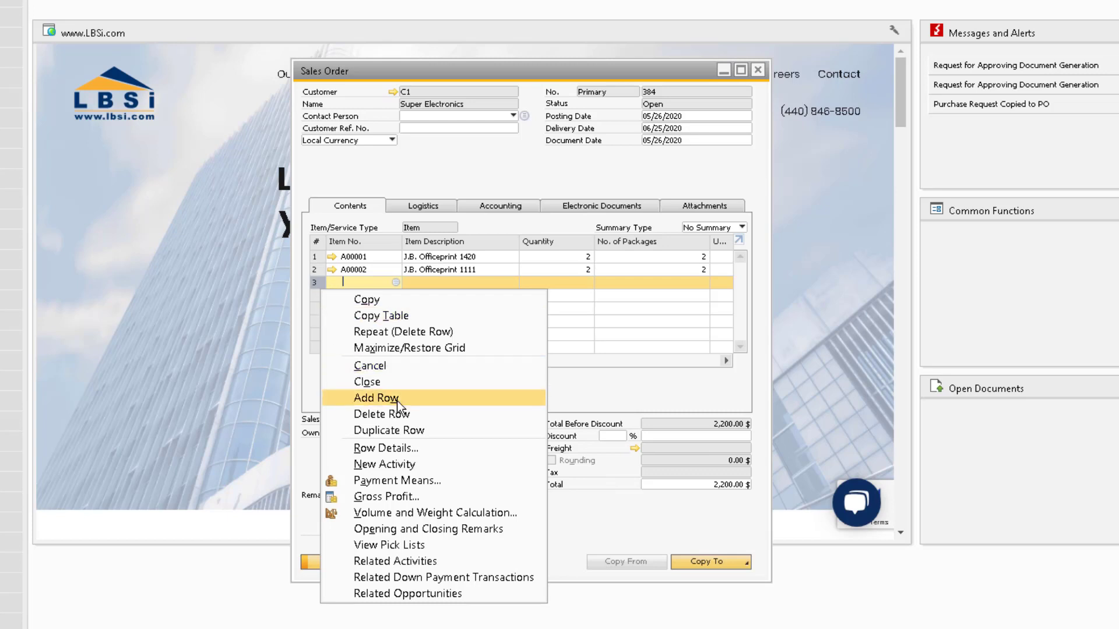
pyautogui.click(376, 398)
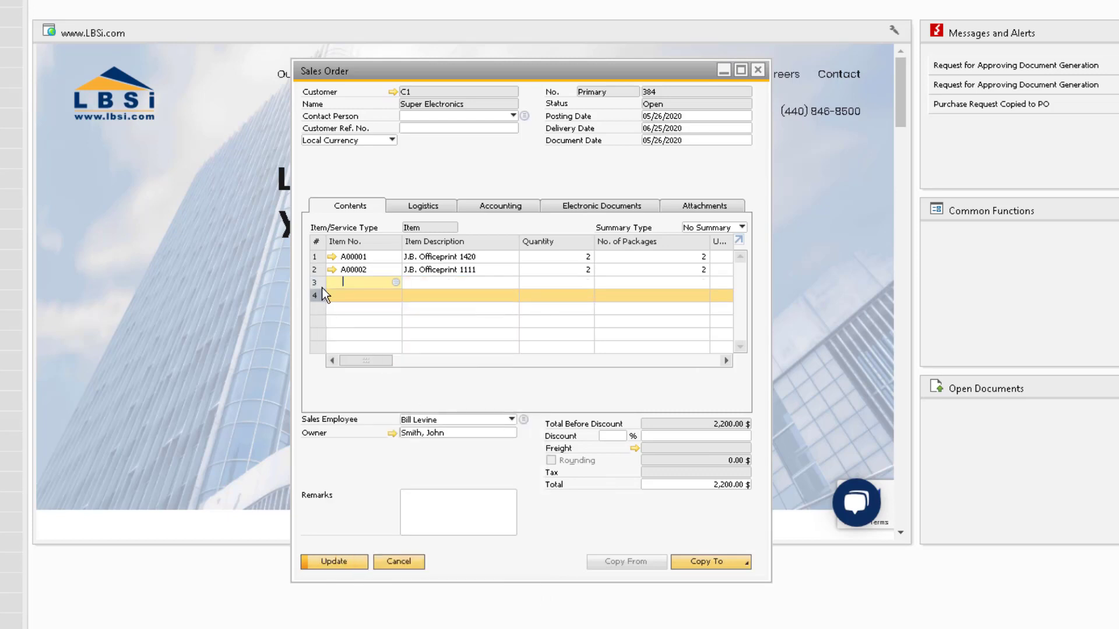
pyautogui.rightClick(317, 282)
pyautogui.click(417, 414)
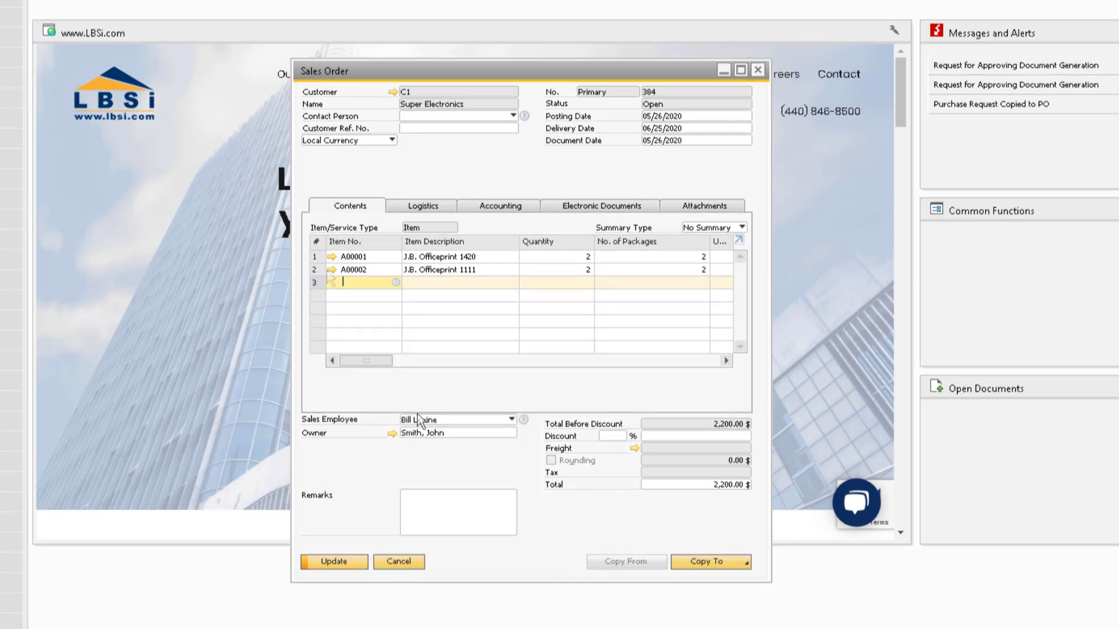
pyautogui.rightClick(319, 269)
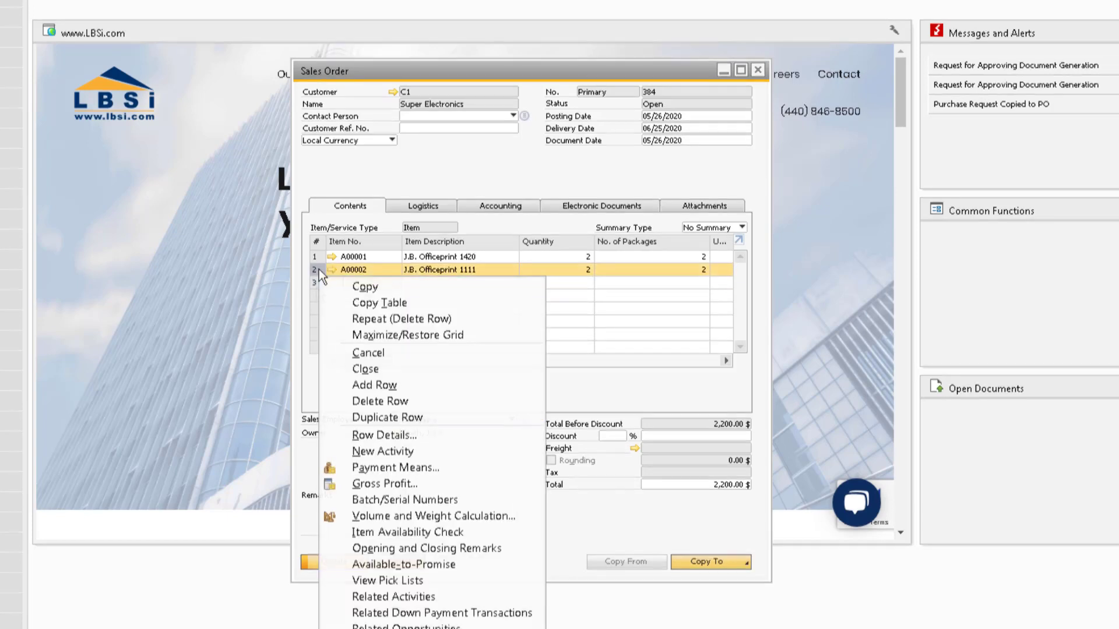
pyautogui.click(443, 419)
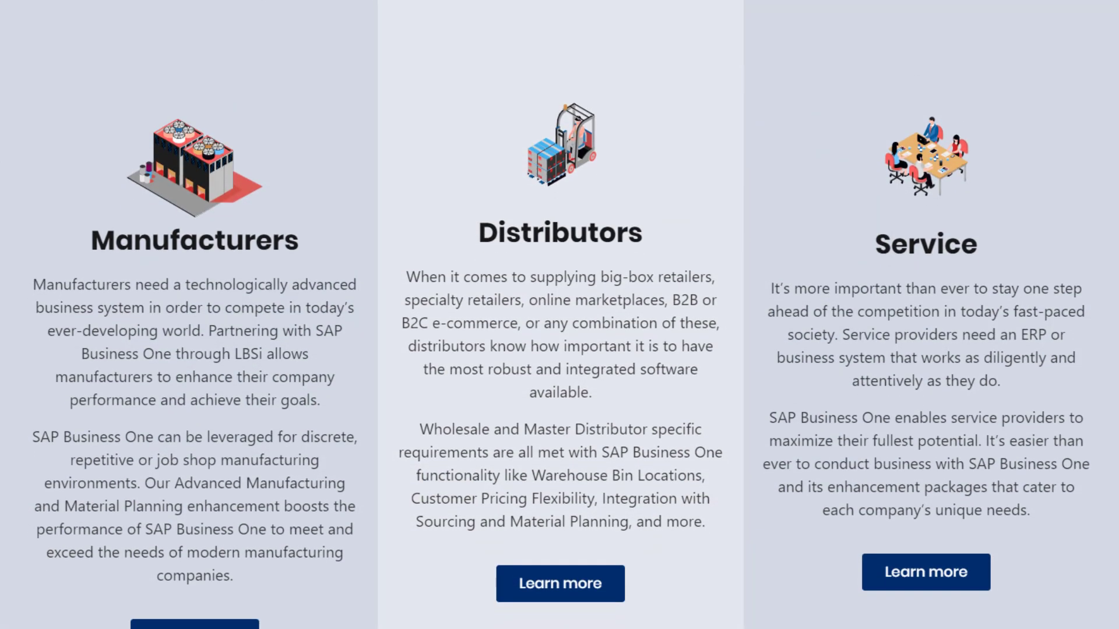